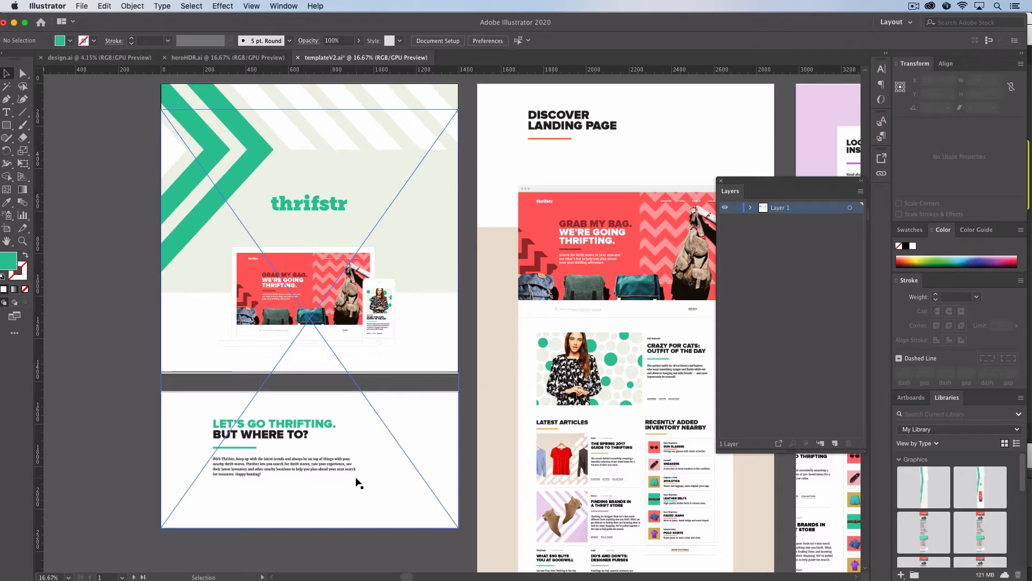
- Check the dimensions of the thrifstr cover artboard and the text artboard below it, undoing any artboard added by mistake
click(436, 41)
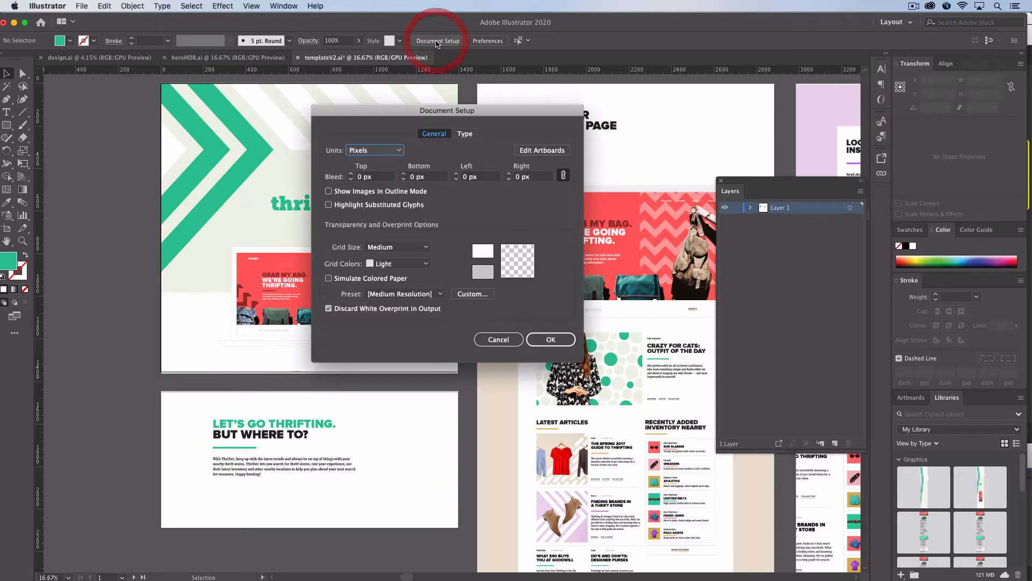
click(525, 155)
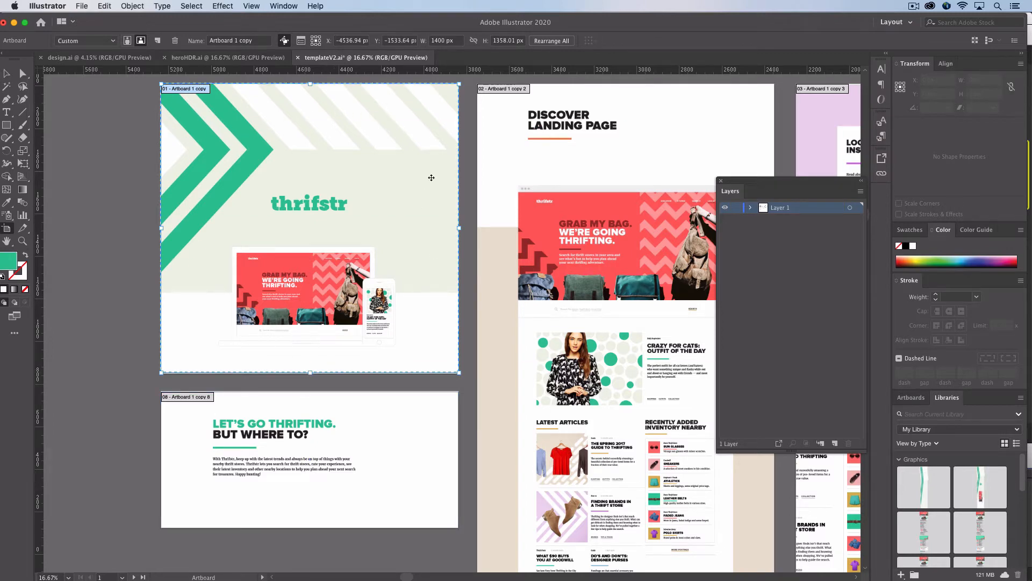
click(325, 457)
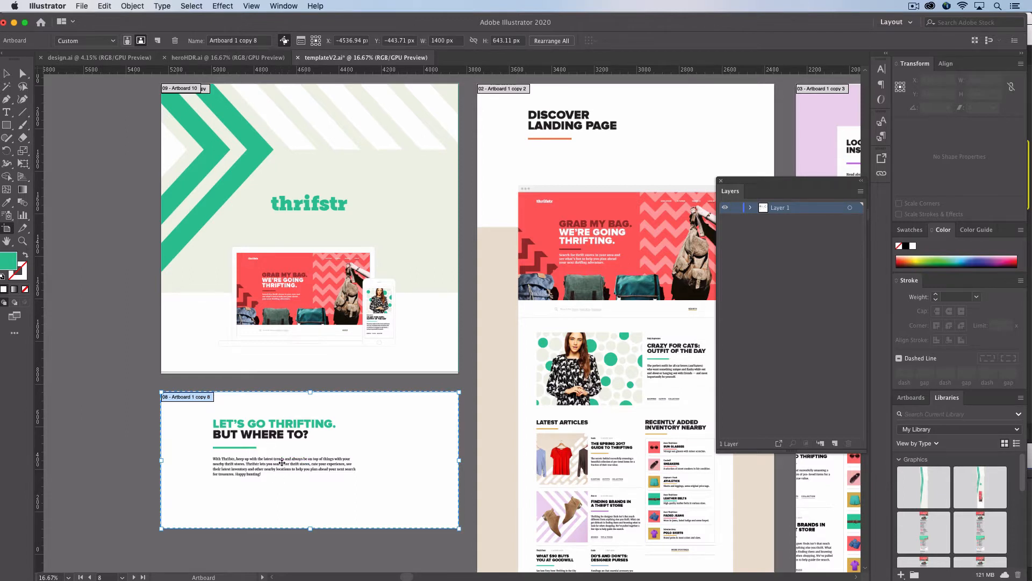
click(301, 254)
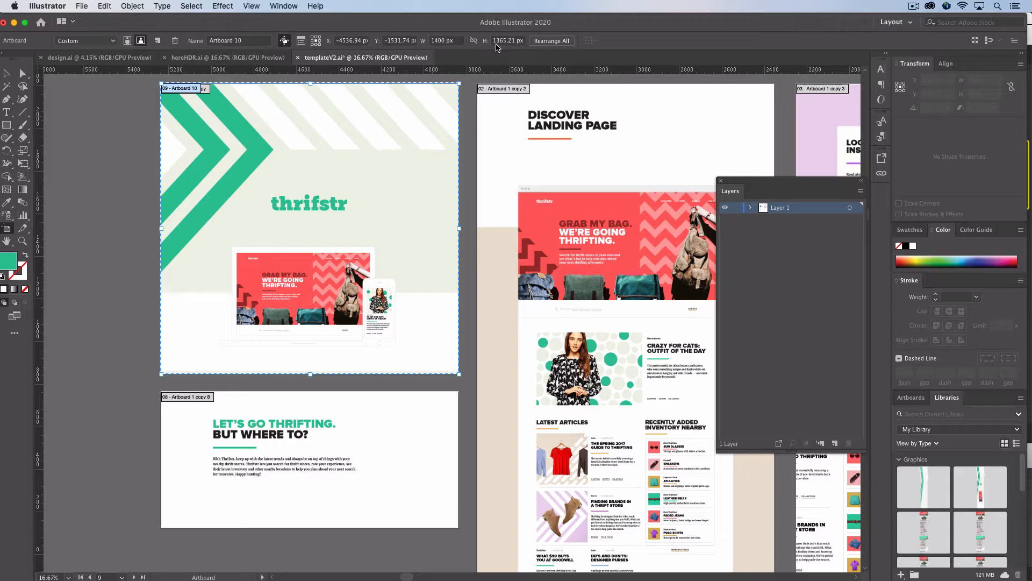
key(super+z)
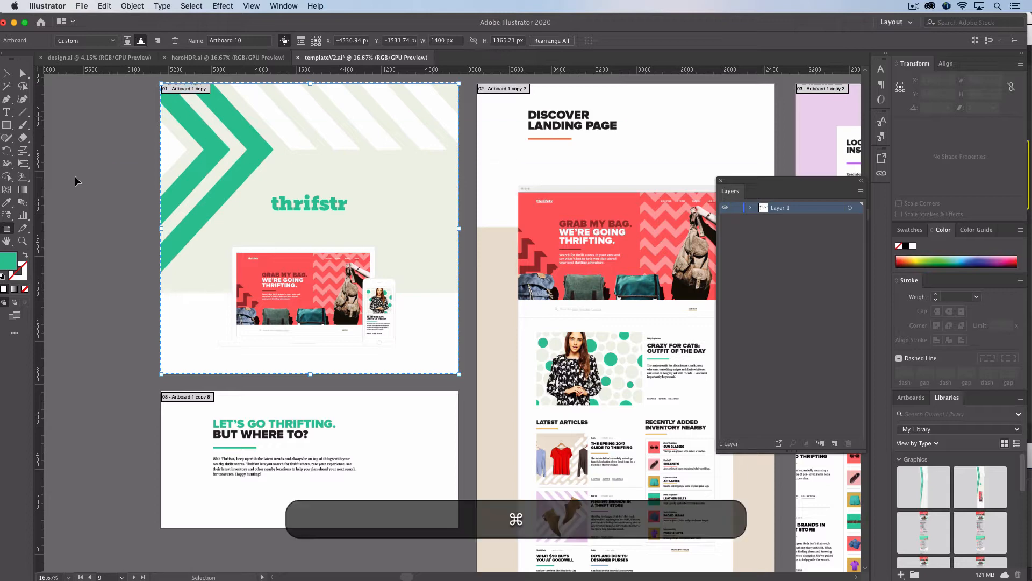
click(7, 73)
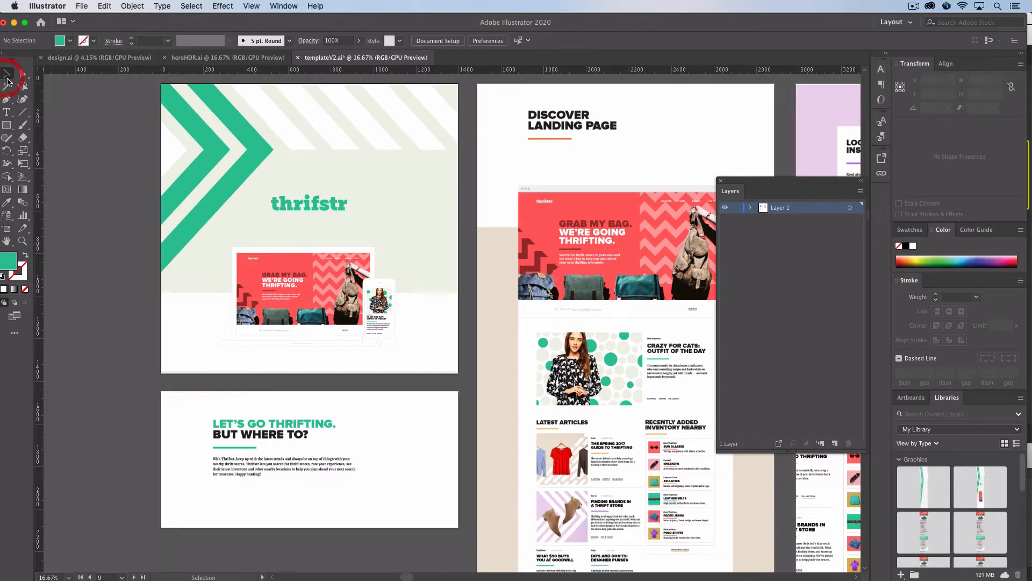
click(85, 176)
- Switch to Finder and open LapPhone.psd and Phone.psd from the Assets folder in Photoshop
key(super)
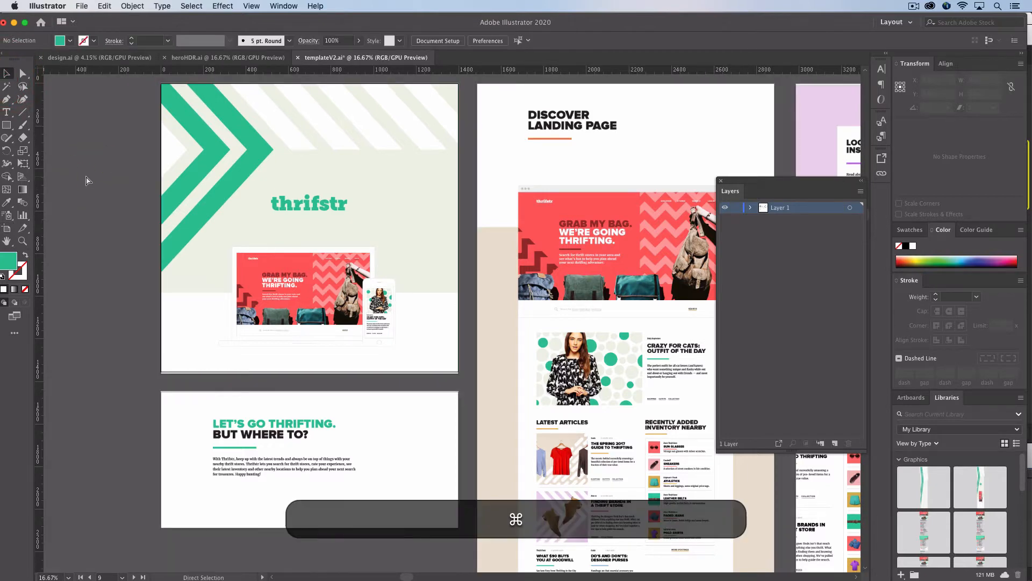
key(super+Tab)
key(super+Tab)
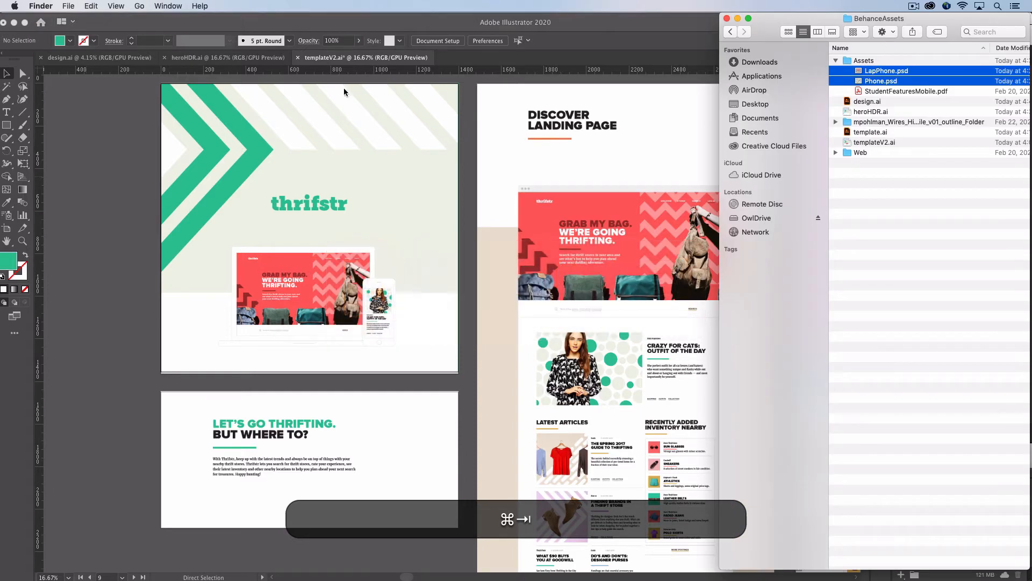
click(893, 221)
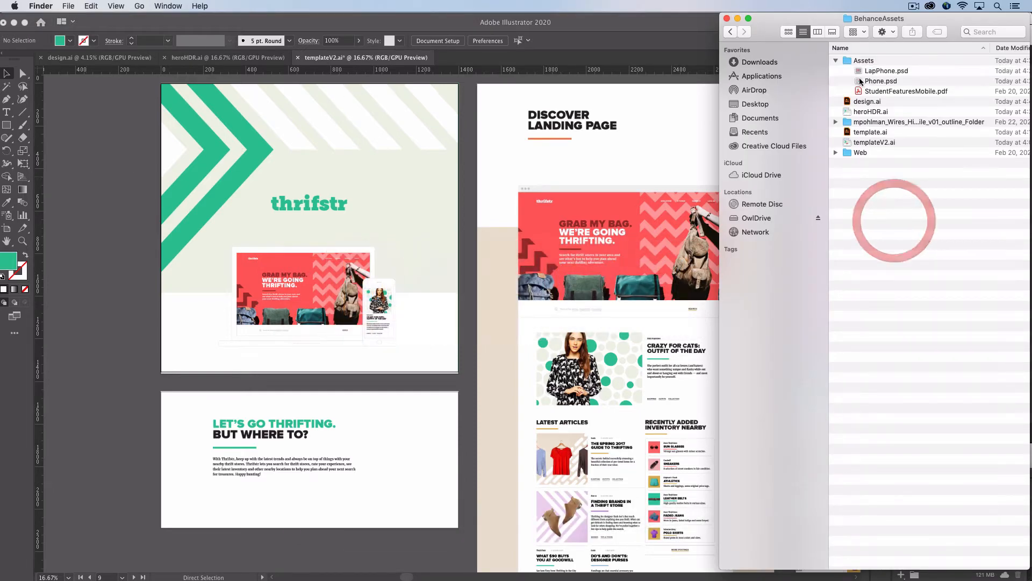
click(858, 71)
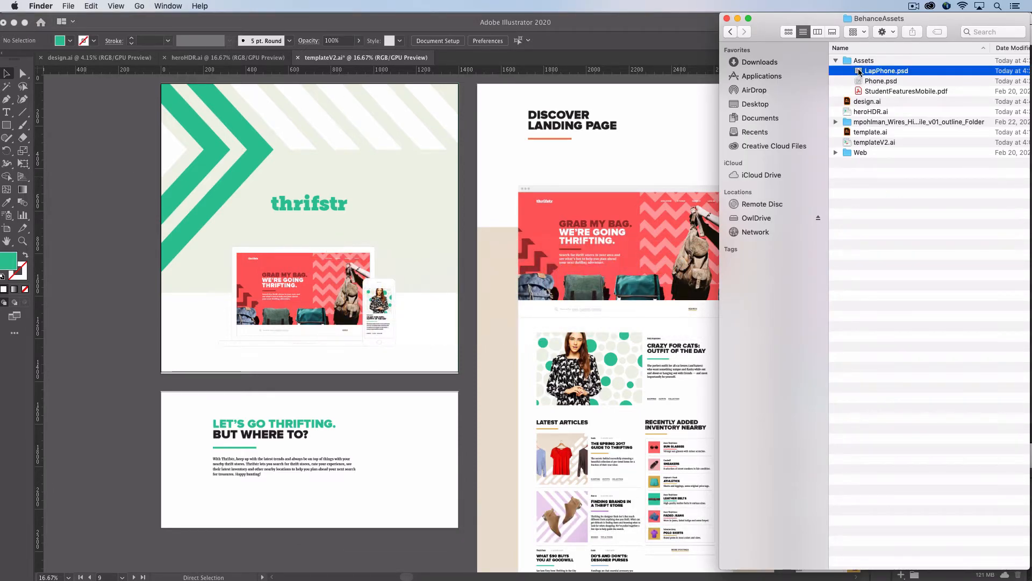
shift+click(858, 81)
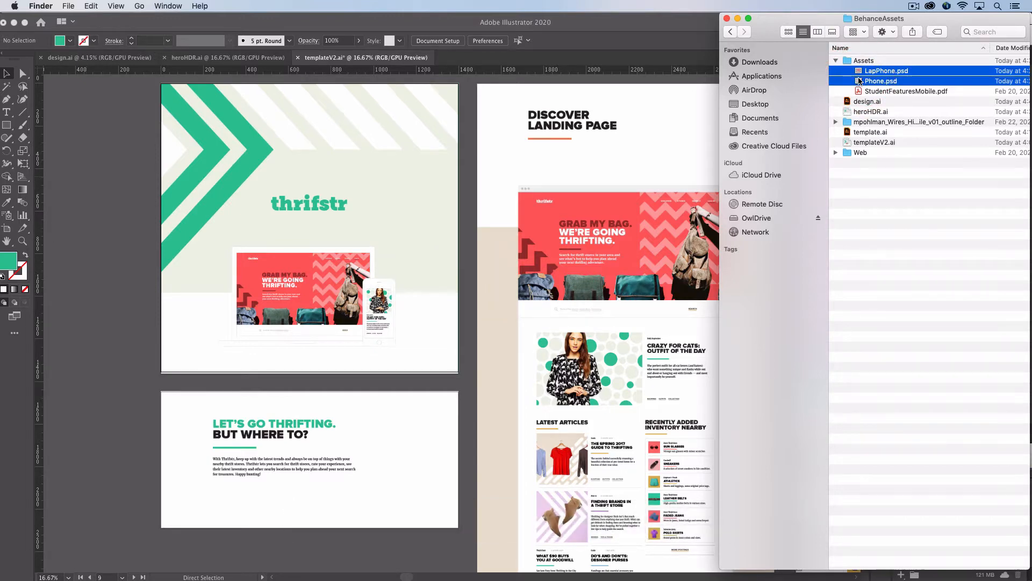
double_click(858, 80)
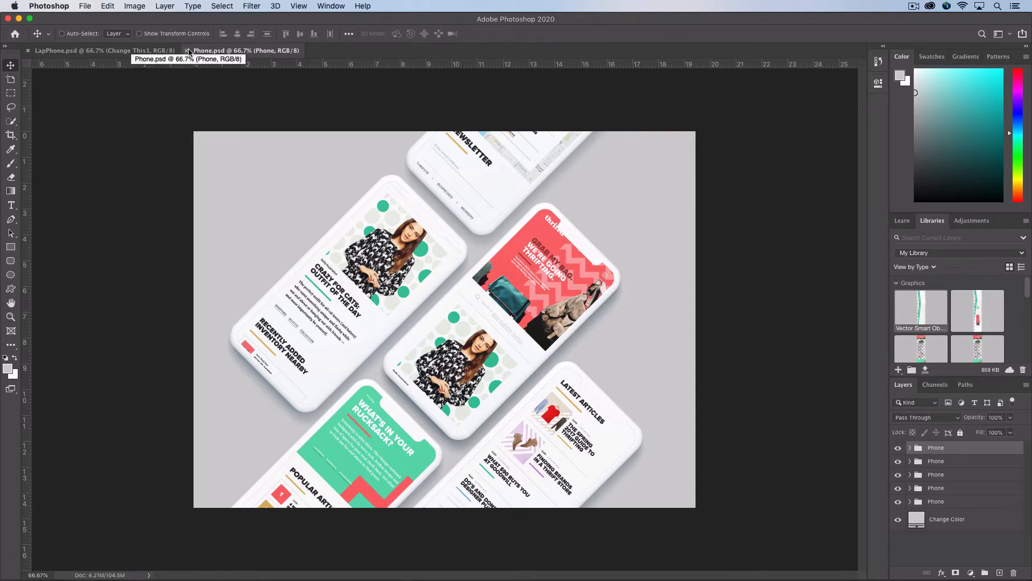
- Set the image size of Phone.psd to a resolution of 72 pixels per inch and a width of 1400 pixels
click(134, 6)
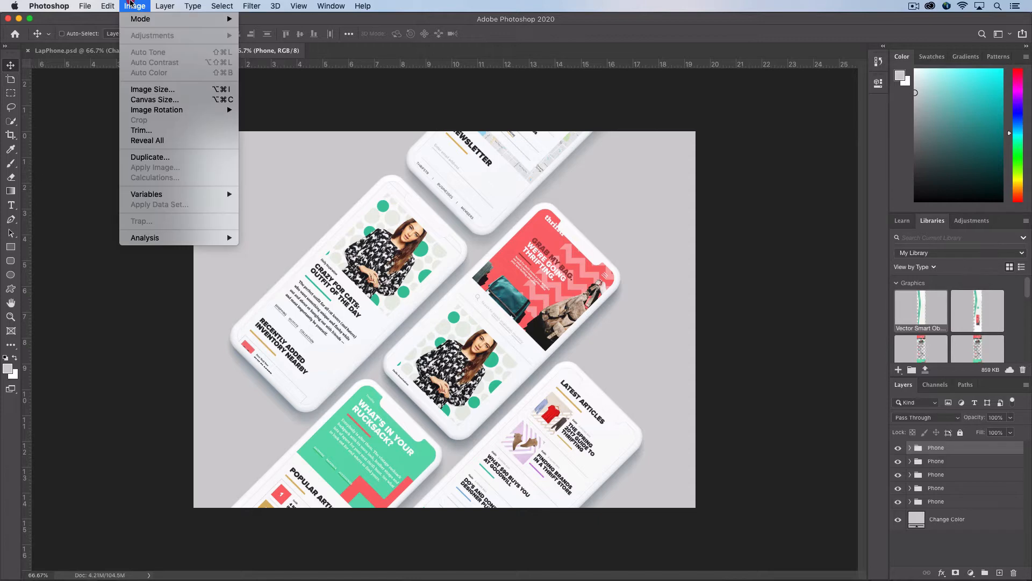
click(135, 20)
click(147, 89)
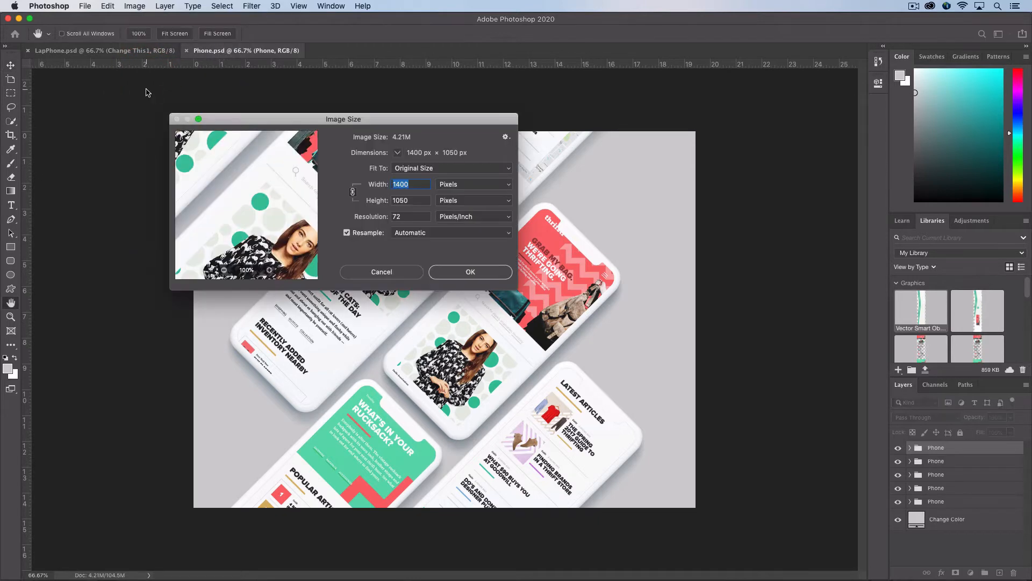
double_click(410, 216)
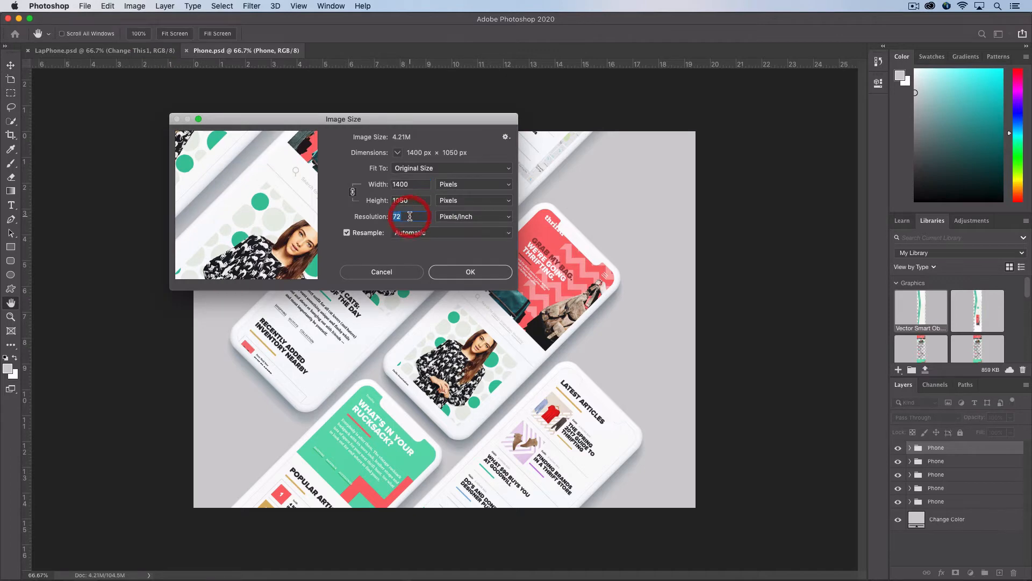
text(72)
double_click(416, 184)
text(1)
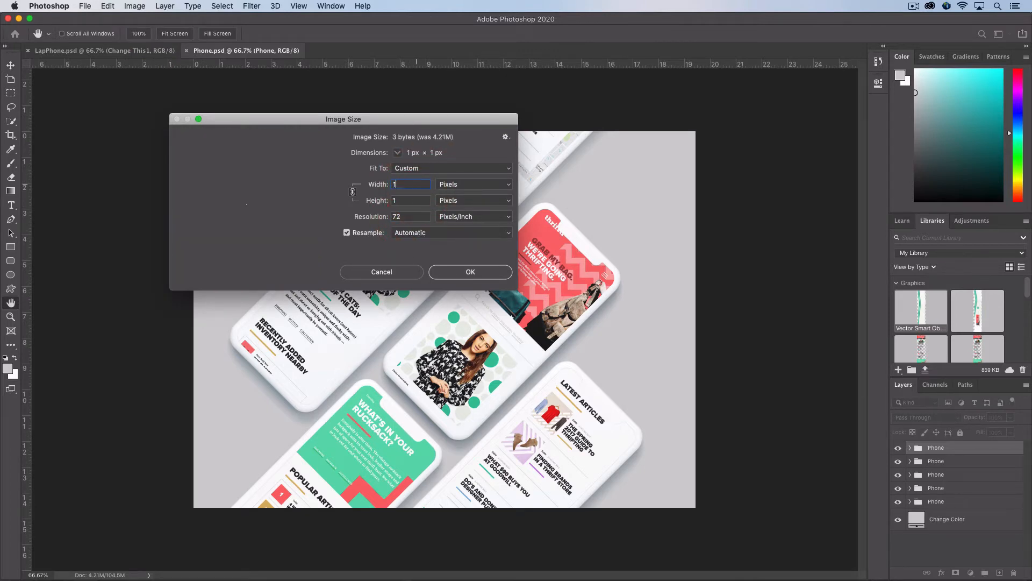
text(400)
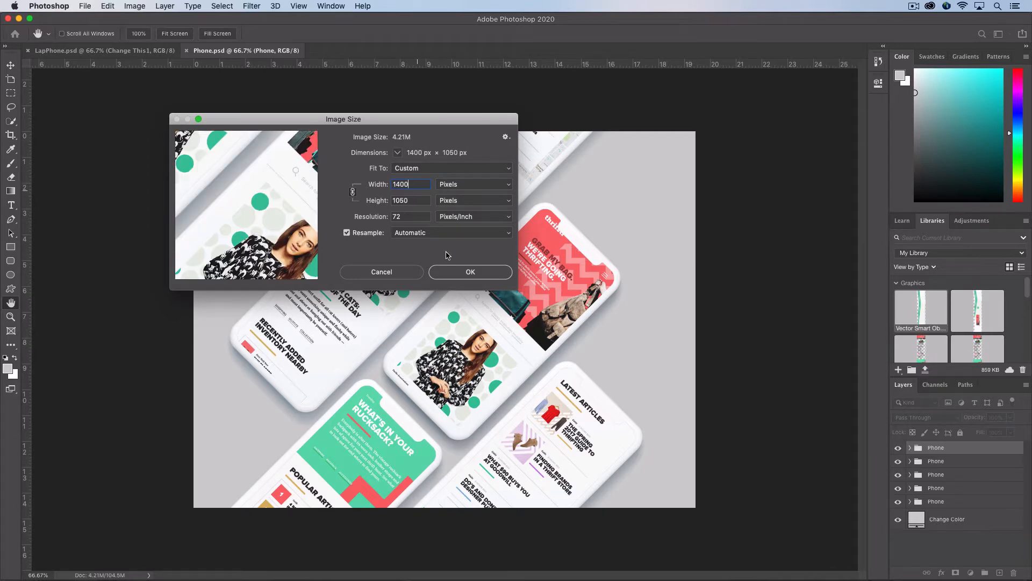
click(446, 272)
key(super)
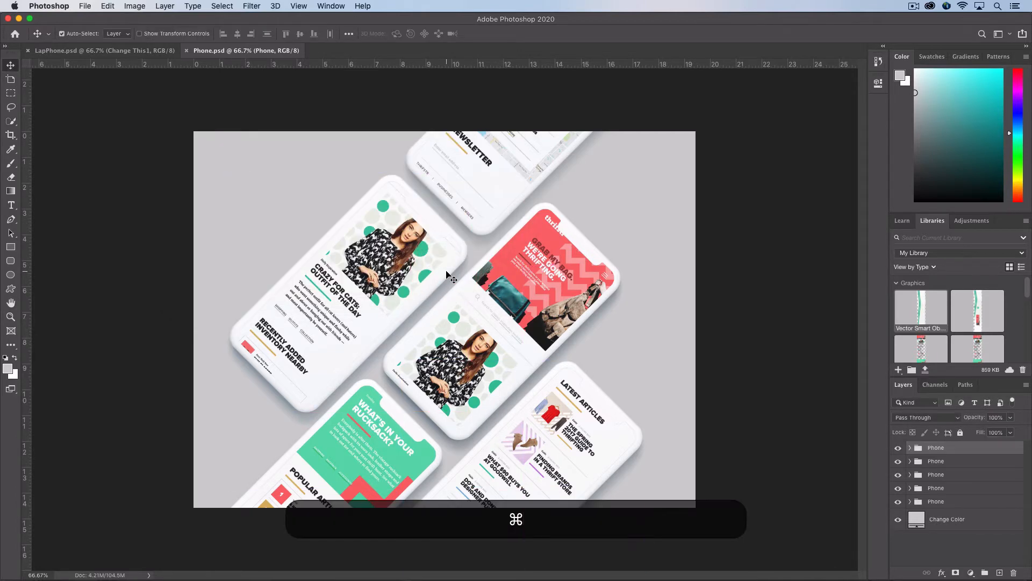
- Set the image size of LapPhone.psd to a resolution of 72 pixels per inch and a width of 1400 pixels
click(151, 51)
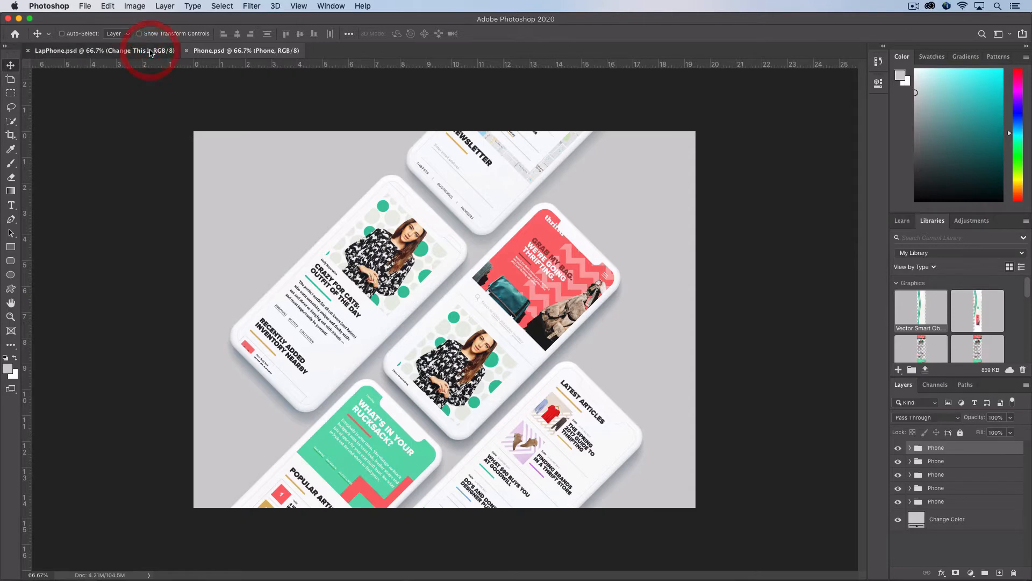
click(135, 6)
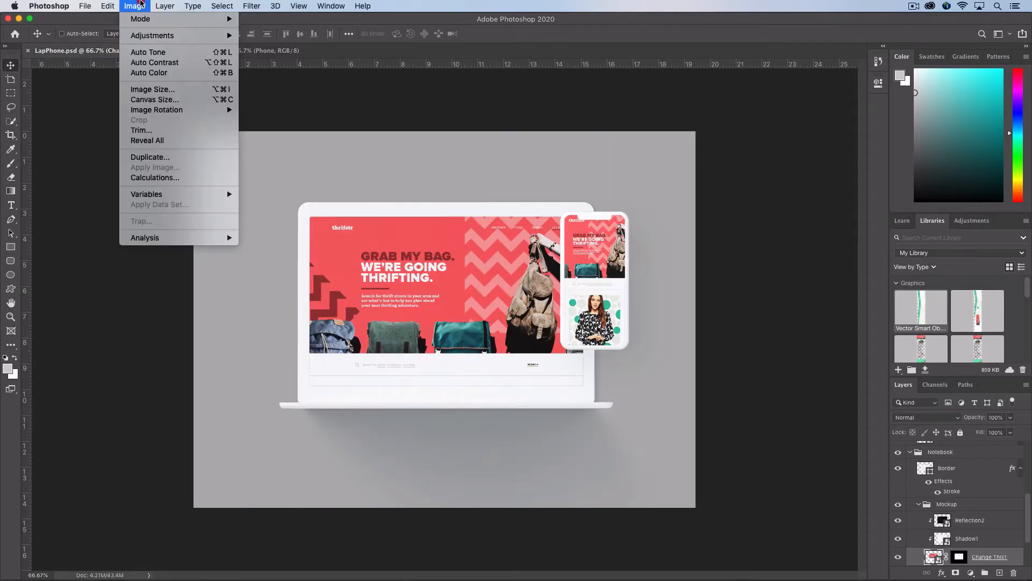
click(156, 89)
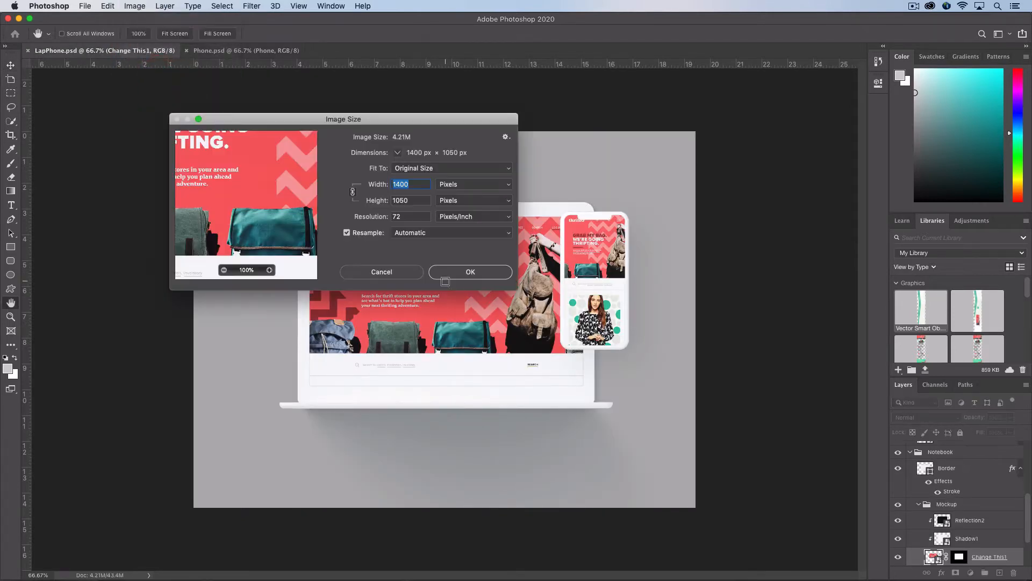
double_click(409, 217)
text(72)
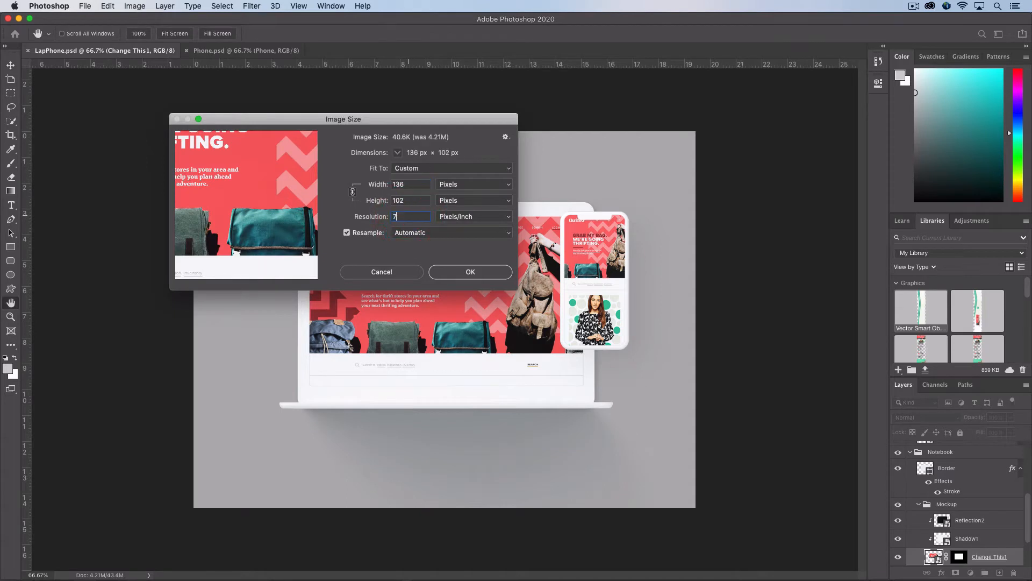
double_click(409, 184)
text(14)
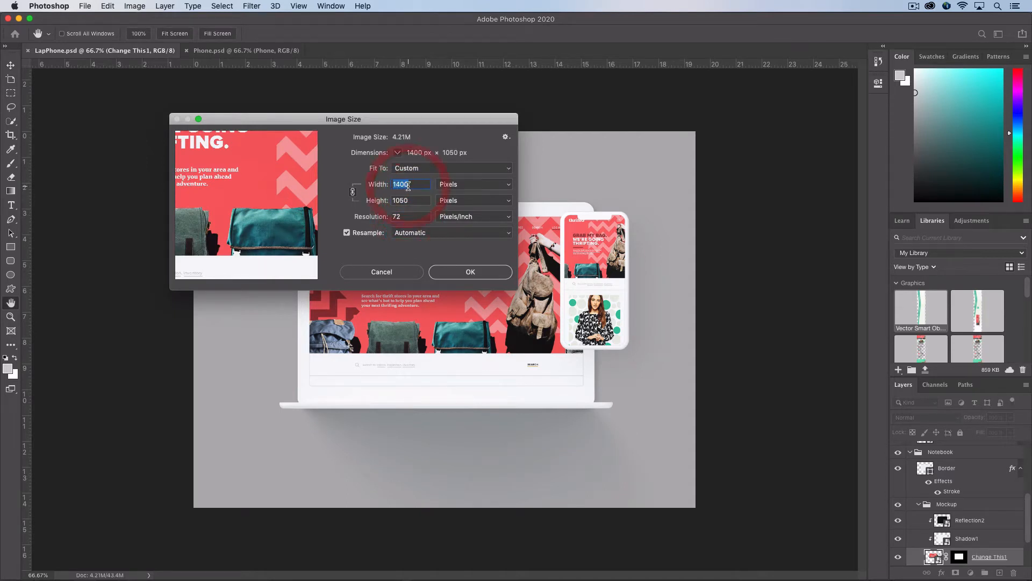
text(00)
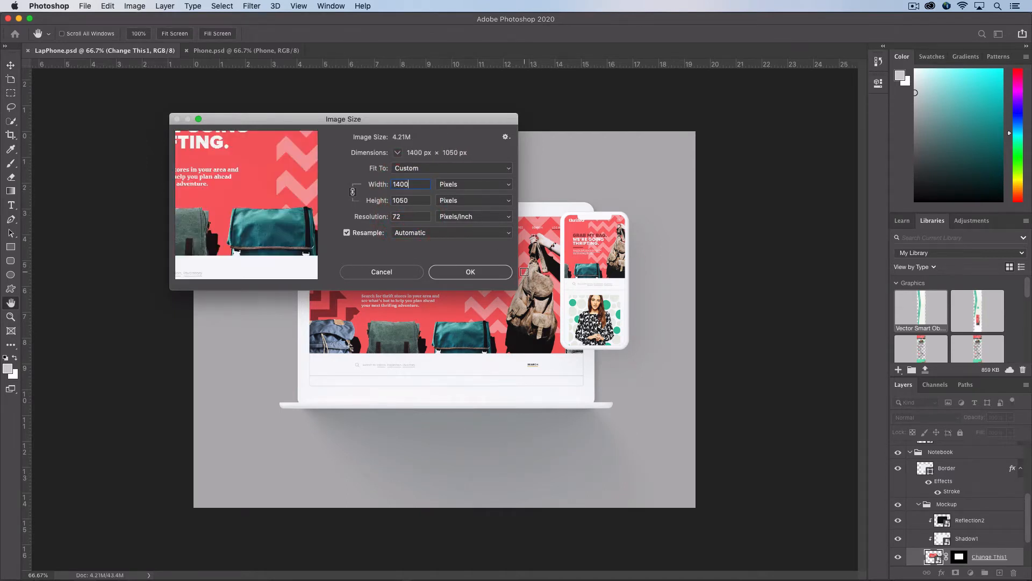
click(470, 272)
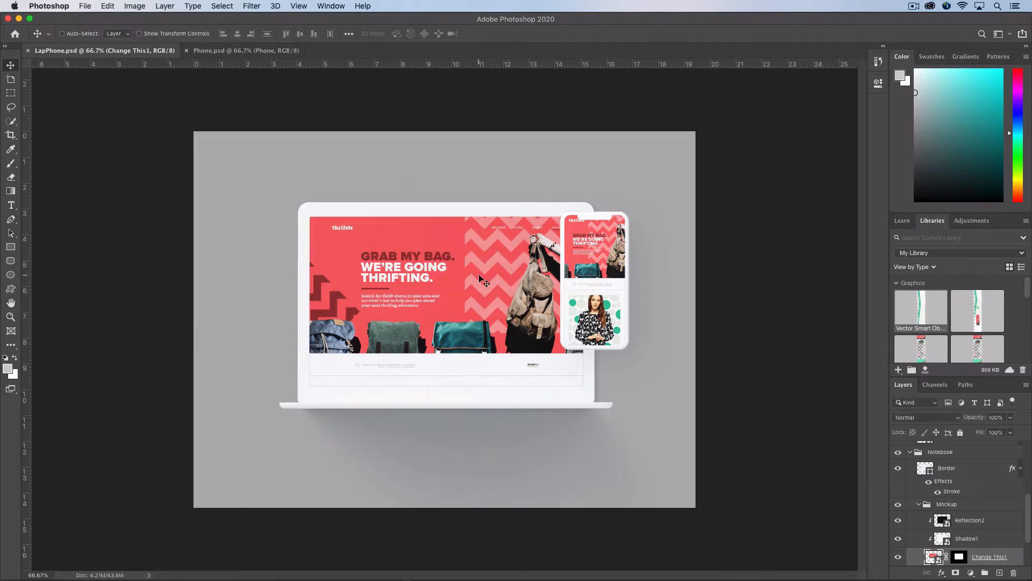
- Switch to Illustrator and compare the templateV2.ai layout with the laptop and phone mockup in Photoshop
key(super)
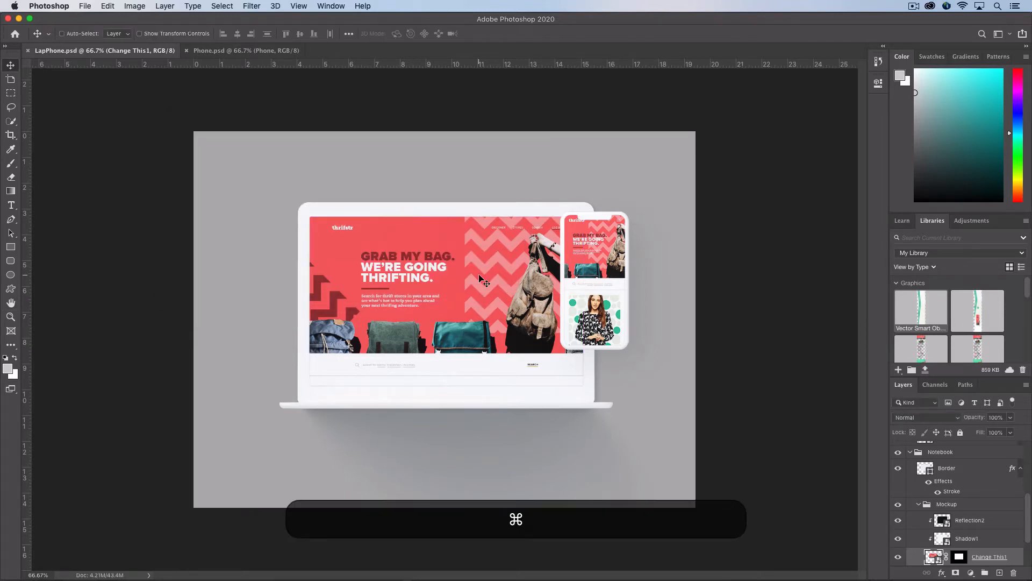
key(super+Tab)
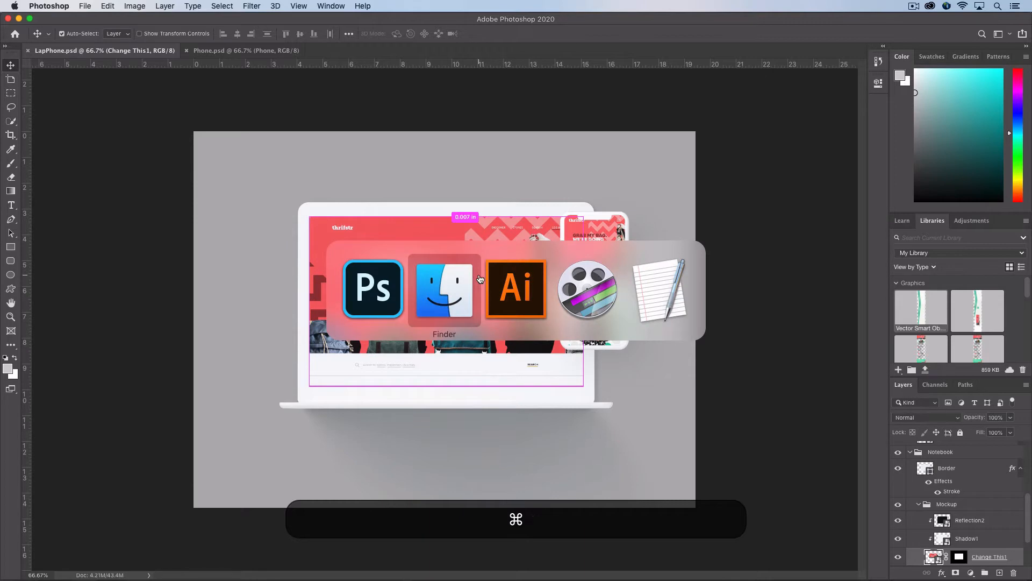
key(super+Tab)
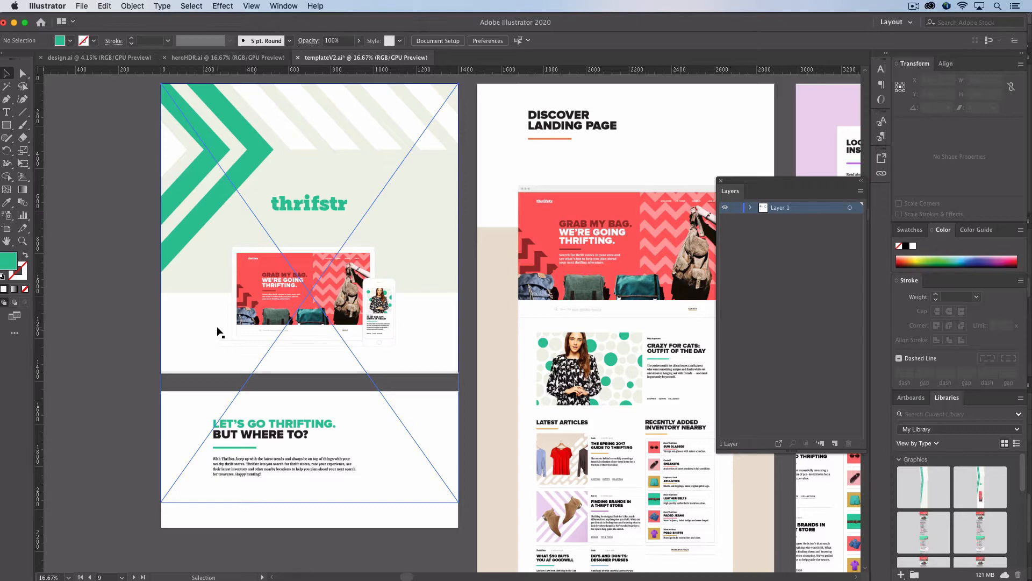
key(super+Tab)
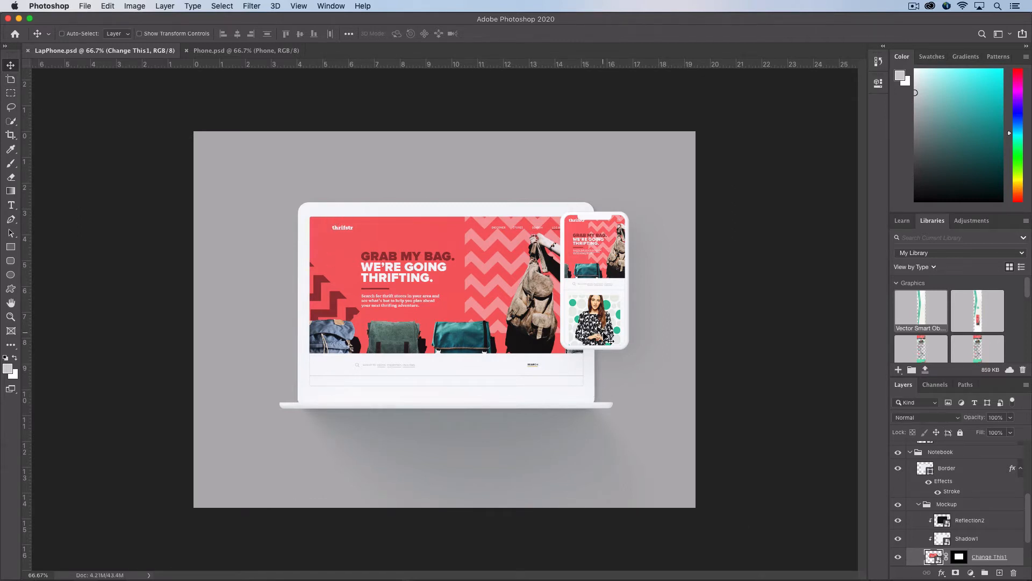
key(super+Tab)
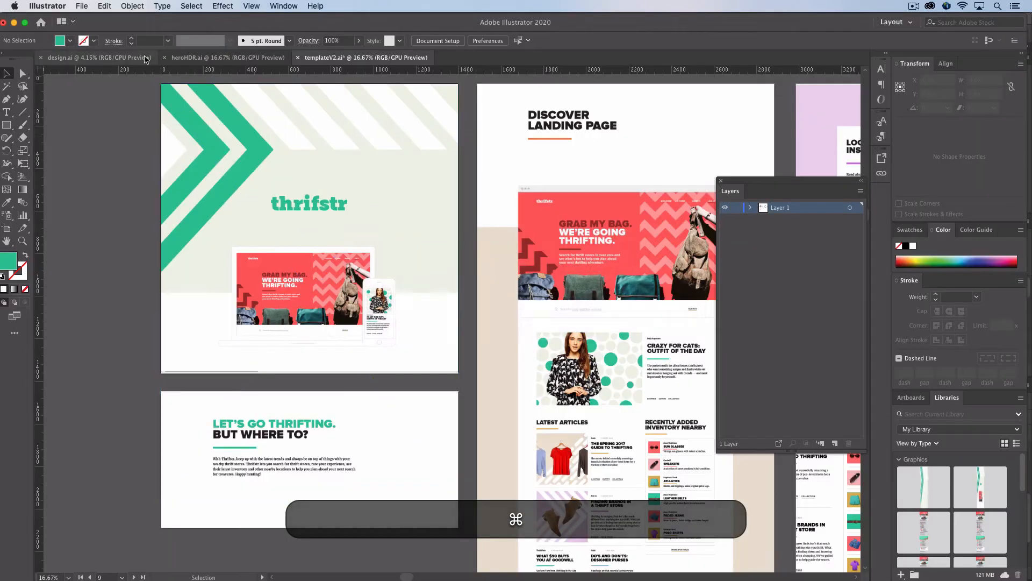
- Open design.ai and set up Export for Screens with only artboards 1 and 2 selected
click(125, 57)
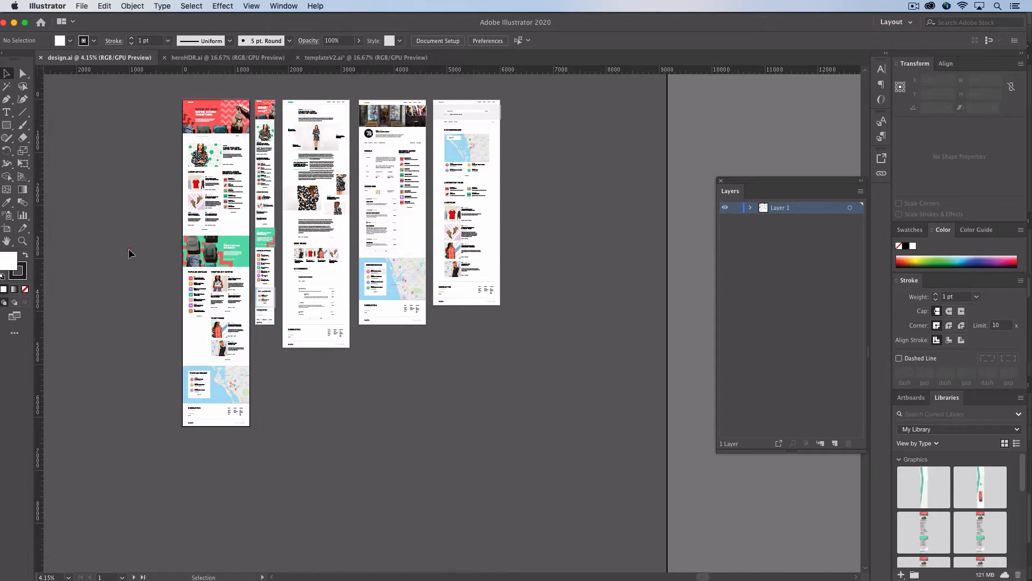
click(81, 5)
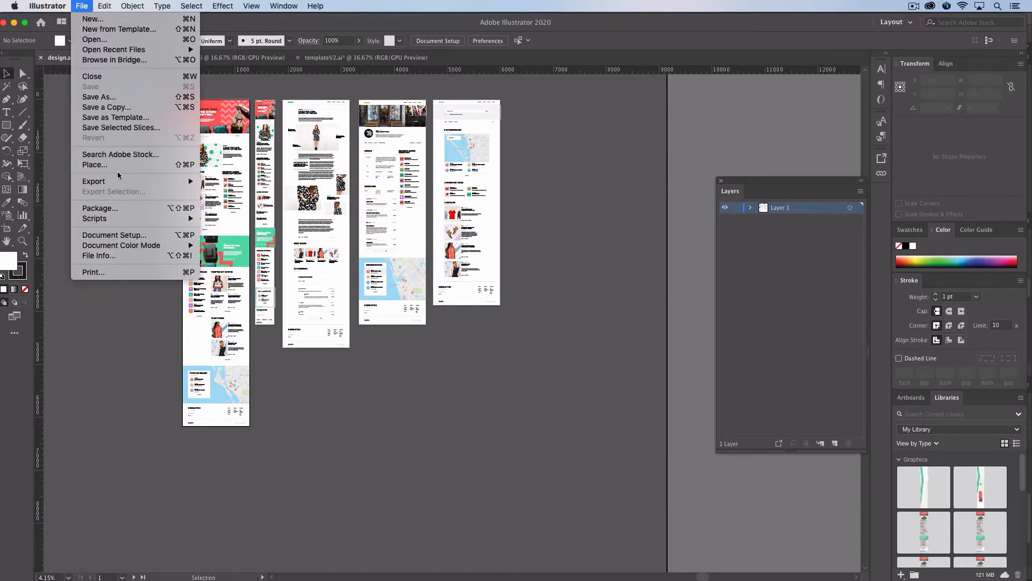
mouse_move(119, 181)
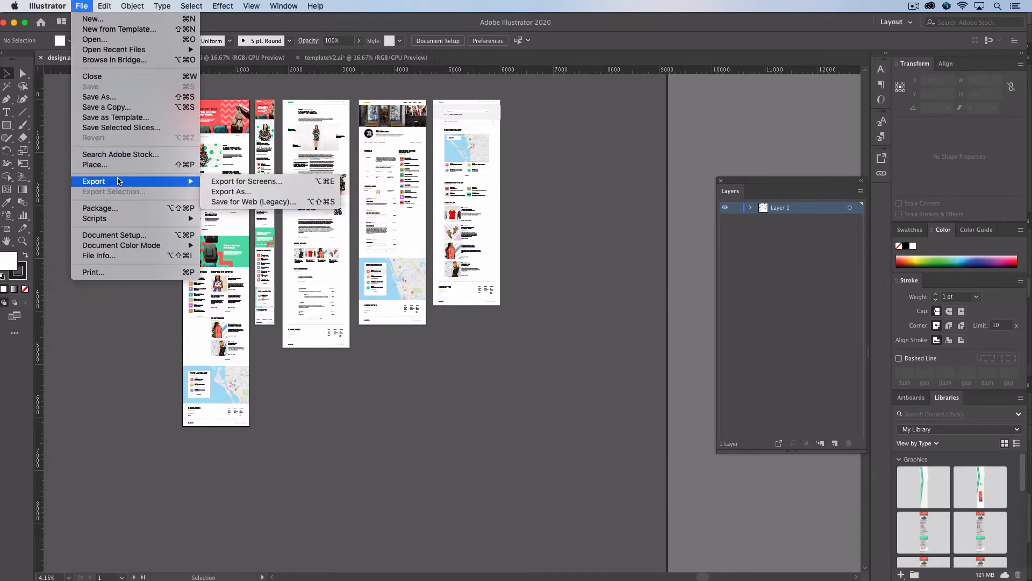
click(230, 181)
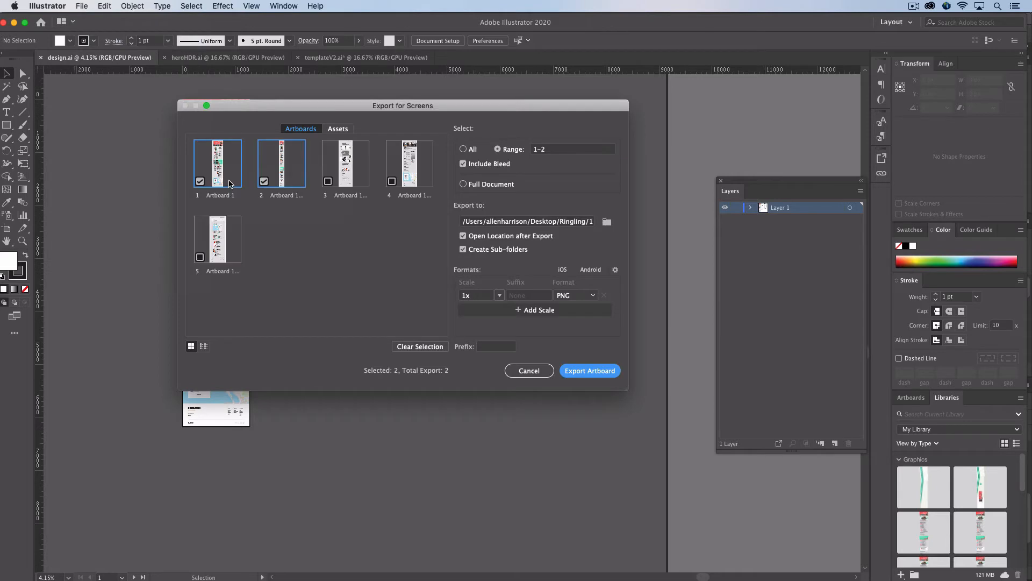
click(221, 179)
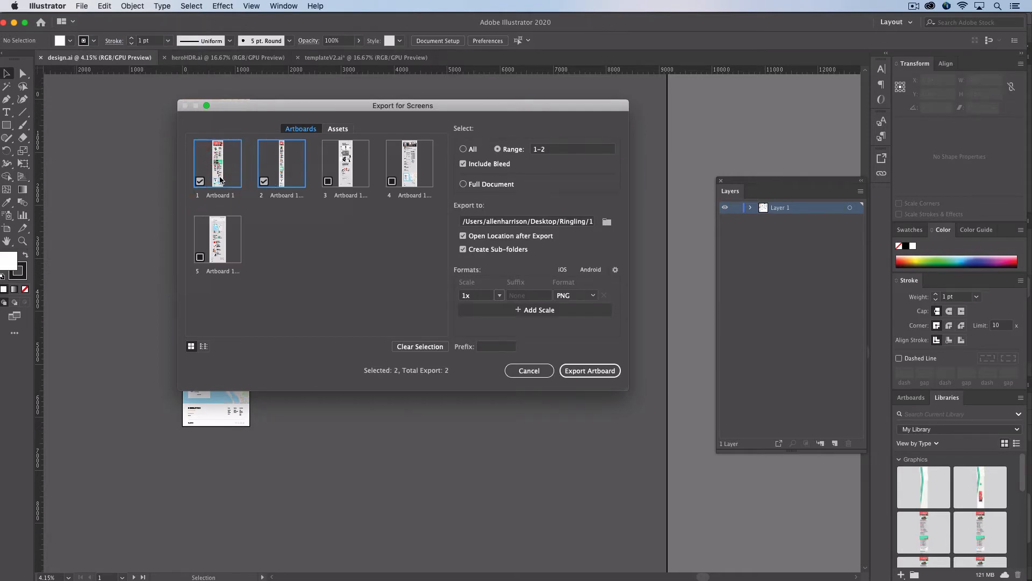
click(264, 182)
- Choose the Assets folder as the destination and export the selected artboards as PNG at 1x scale
click(606, 222)
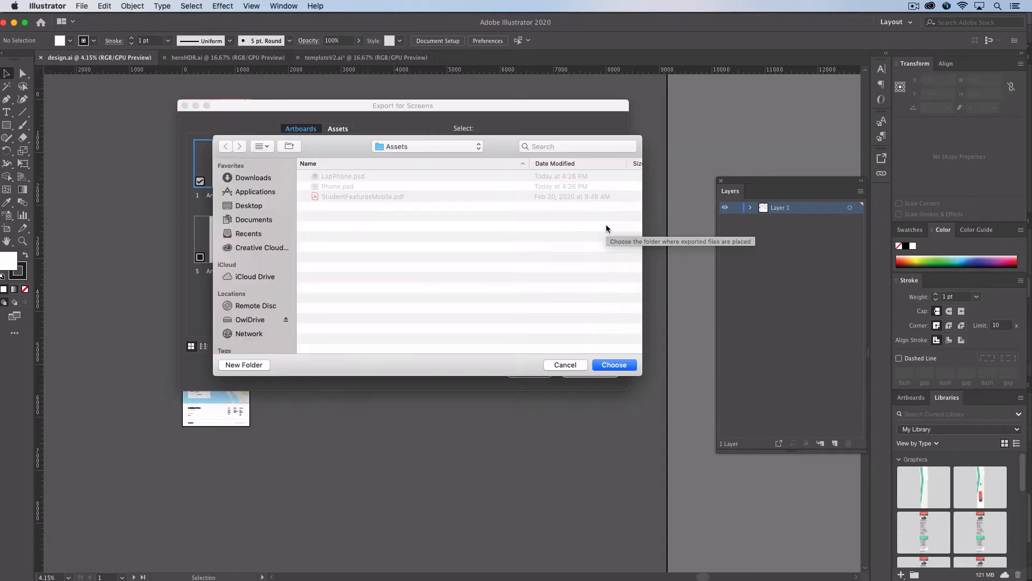
click(424, 148)
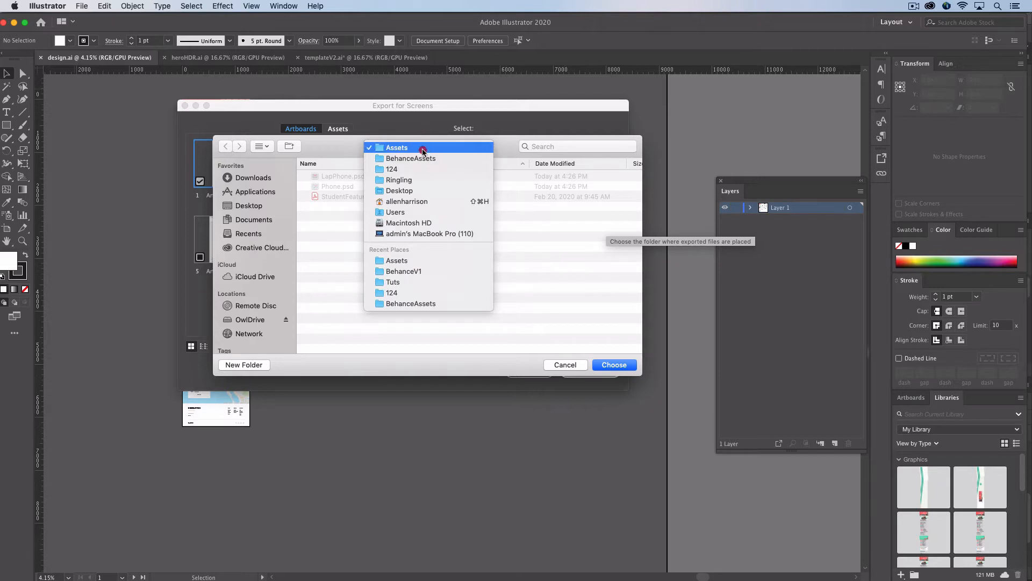
click(422, 134)
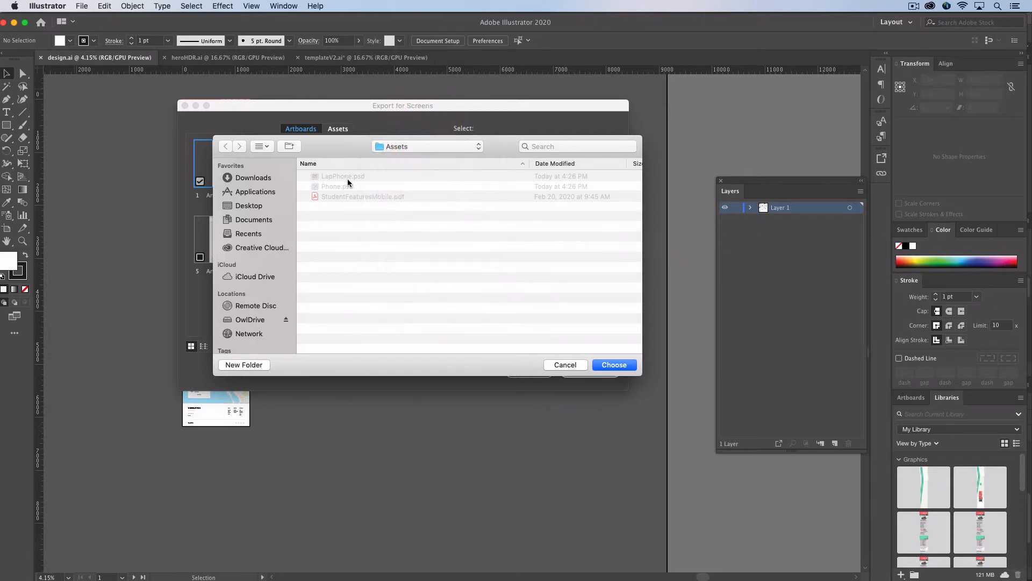
click(615, 365)
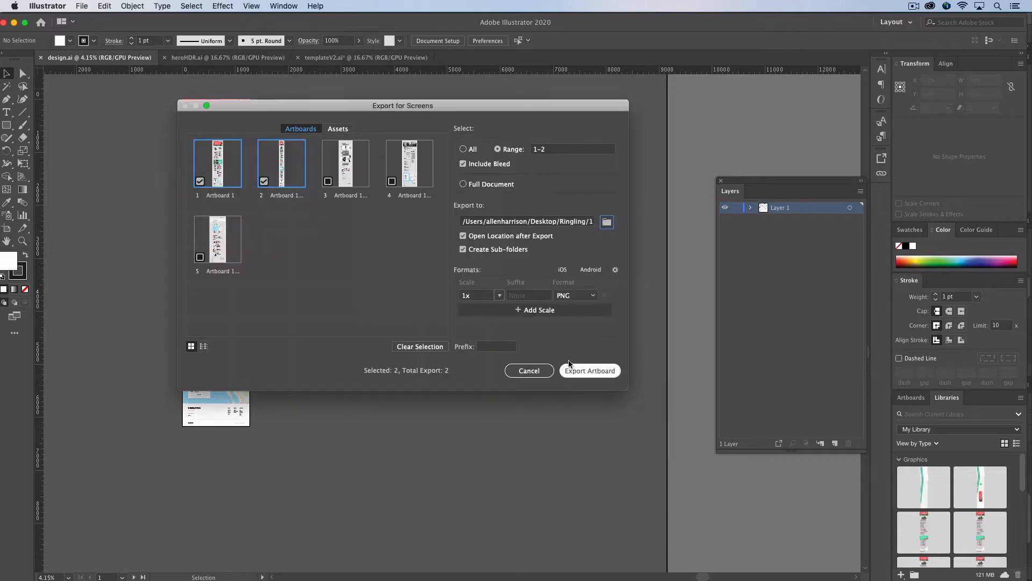
click(579, 296)
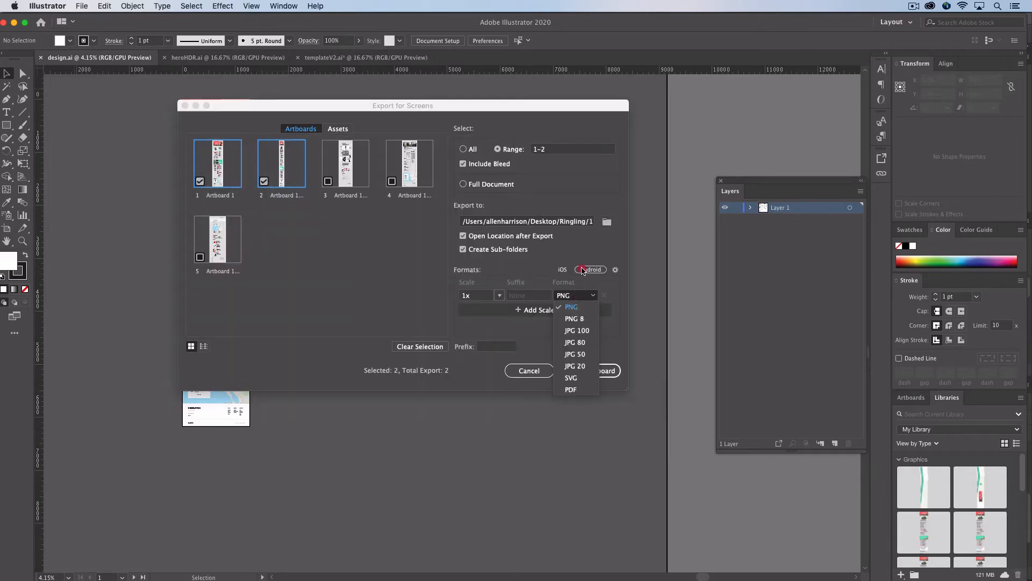
click(582, 237)
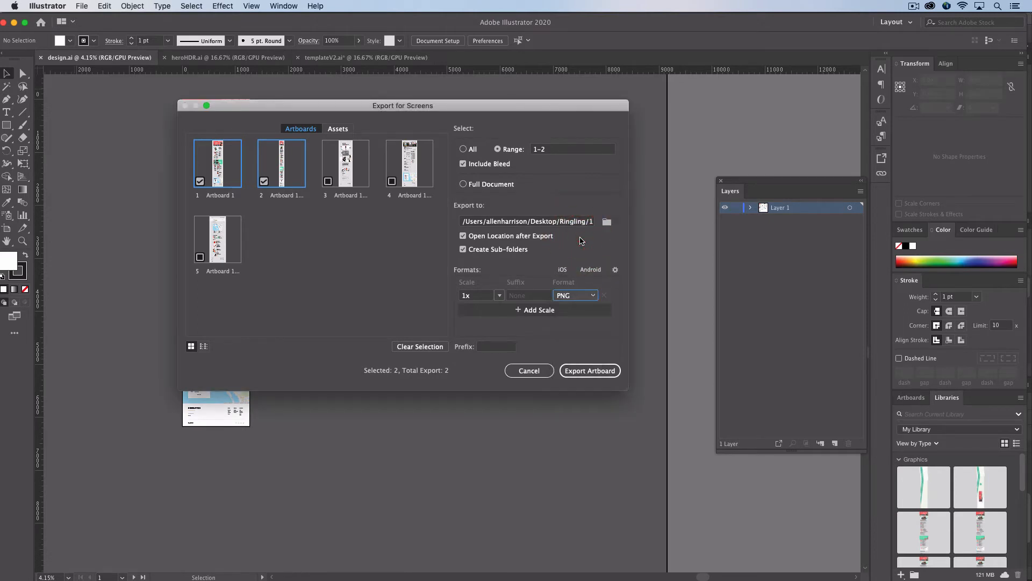
click(596, 371)
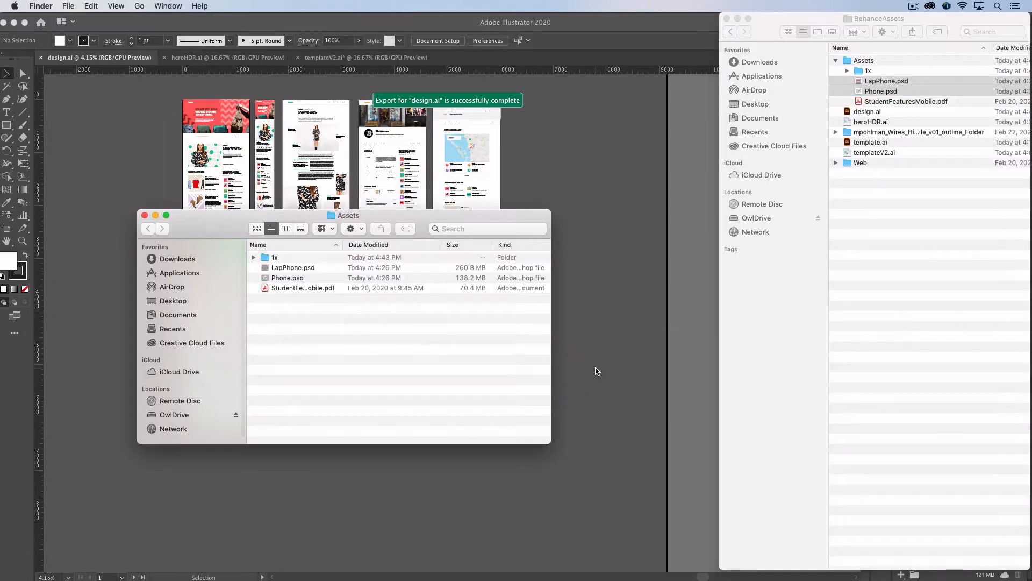
- Preview both exported artboard PNGs in the 1x folder and close the Assets window
click(254, 257)
click(278, 270)
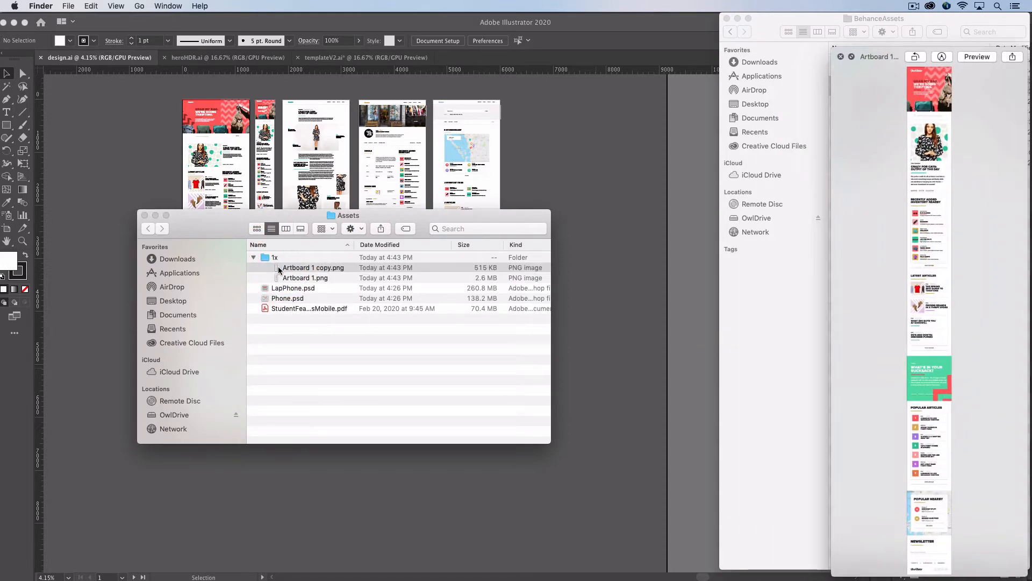
key(Down)
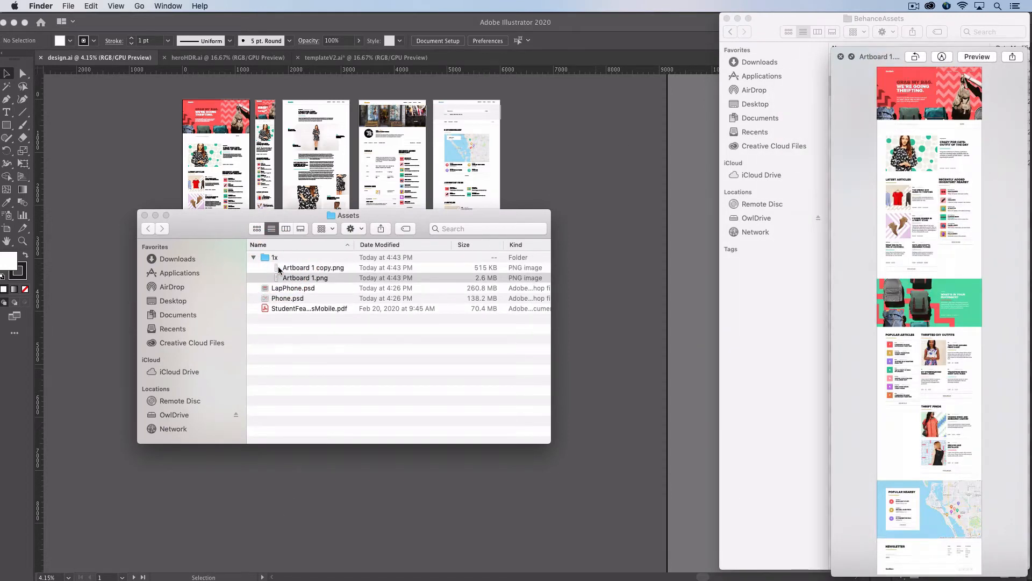
key(space)
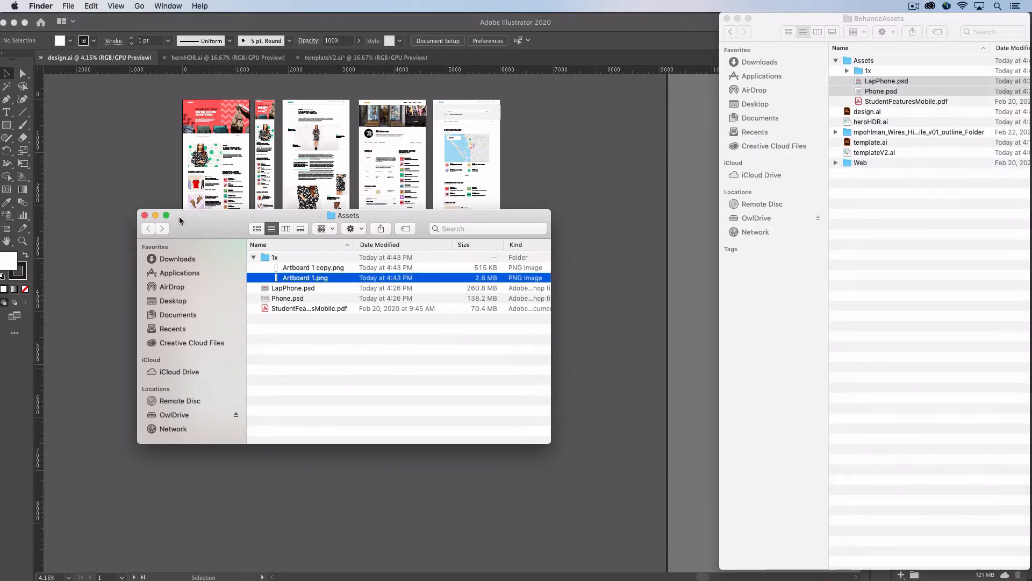
click(144, 215)
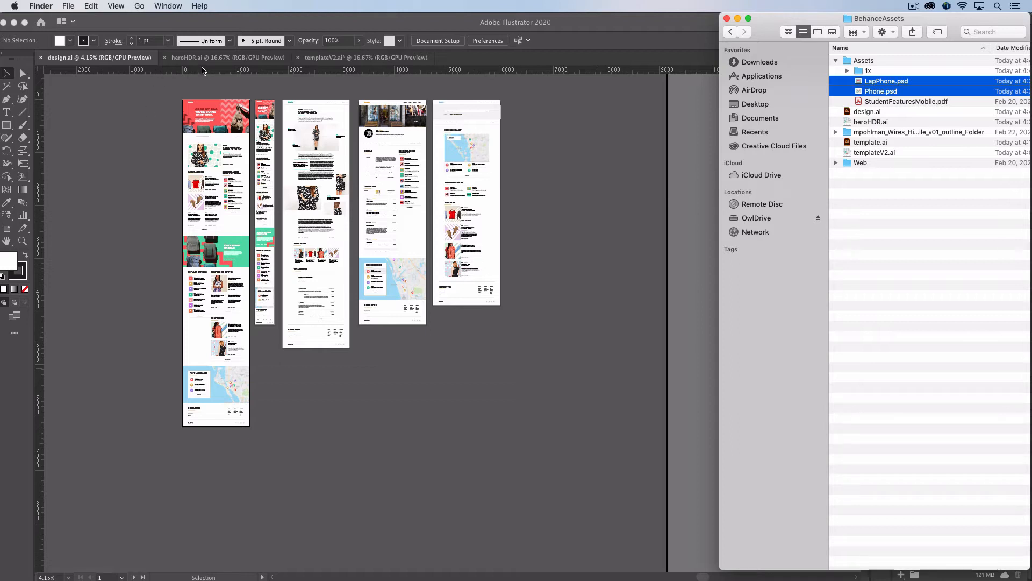
- Compare the hero artwork in heroHDR.ai with the hero section of the templateV2.ai layout in Illustrator
click(246, 63)
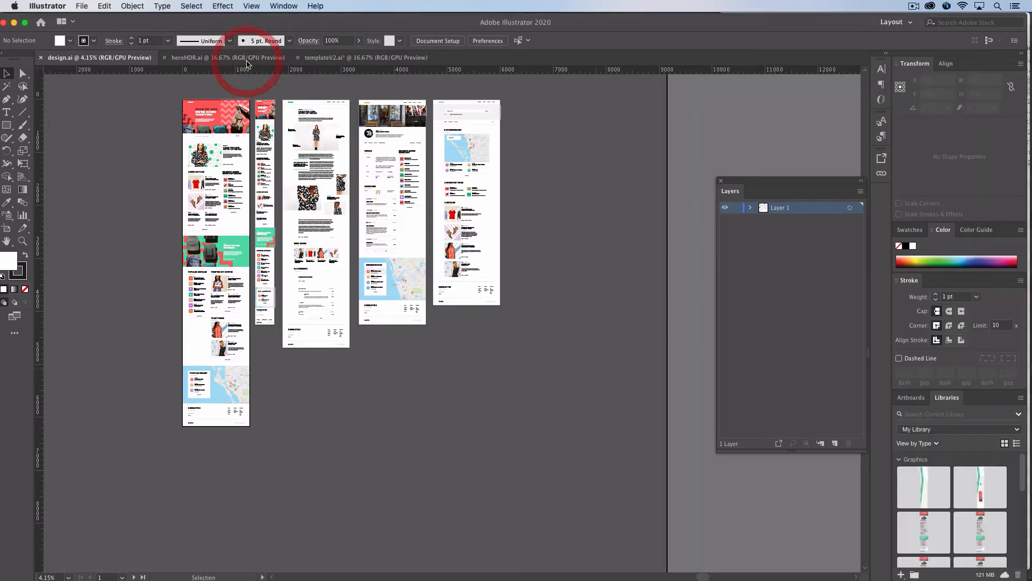
click(246, 59)
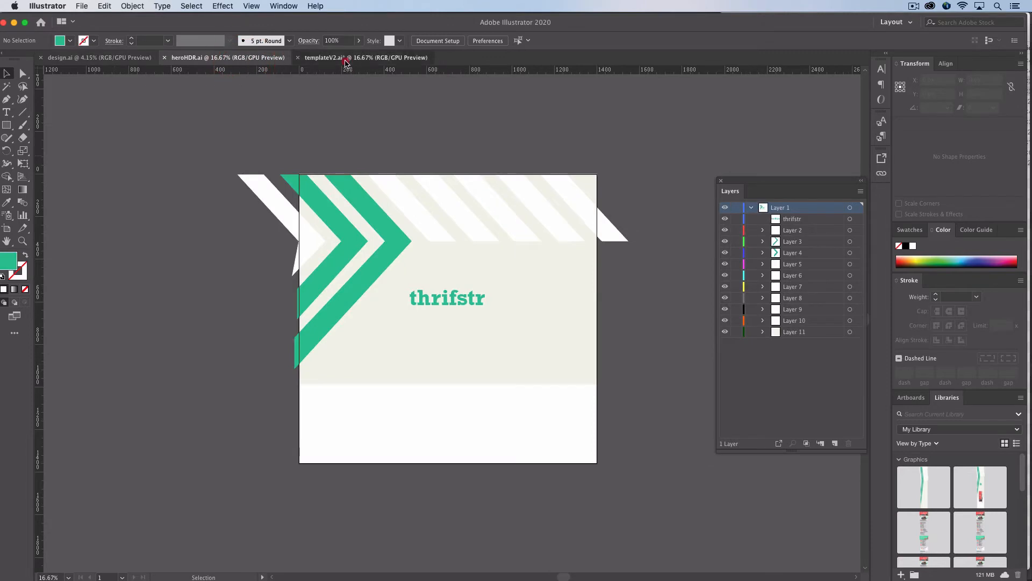
click(346, 59)
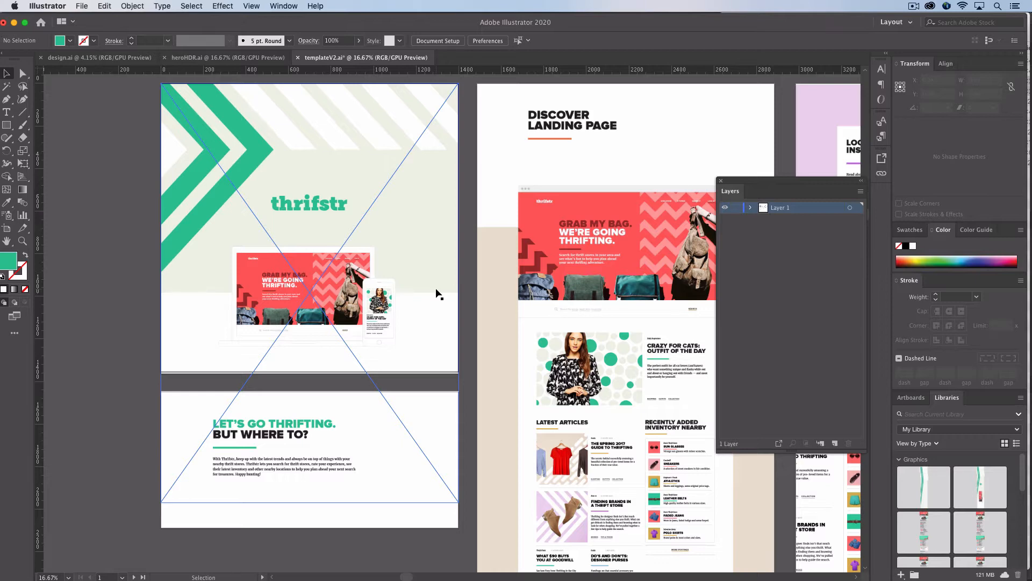
click(248, 57)
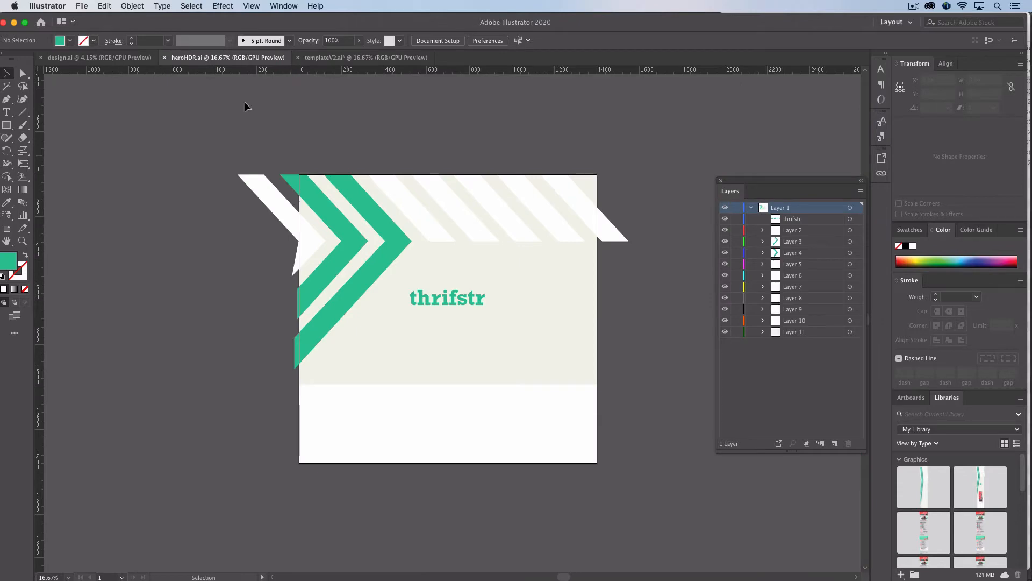
click(365, 57)
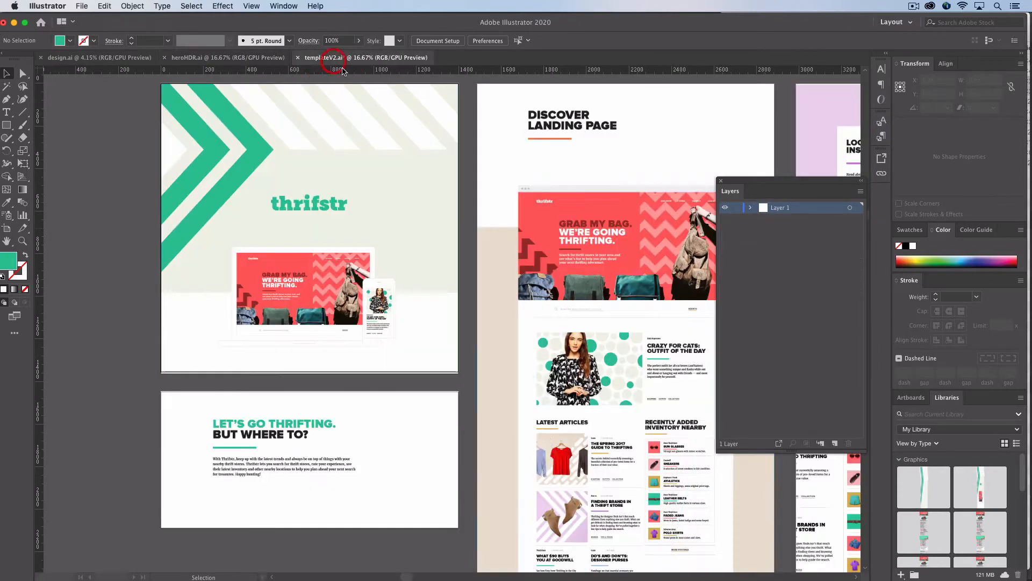
click(218, 58)
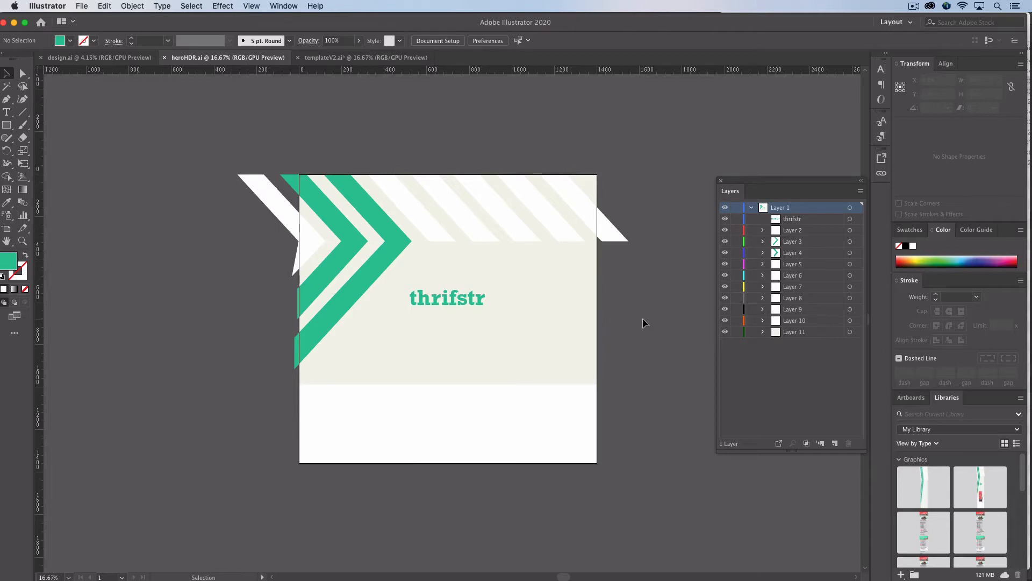
- Release the artwork of Layer 1 in heroHDR.ai to separate layers in sequence
click(751, 208)
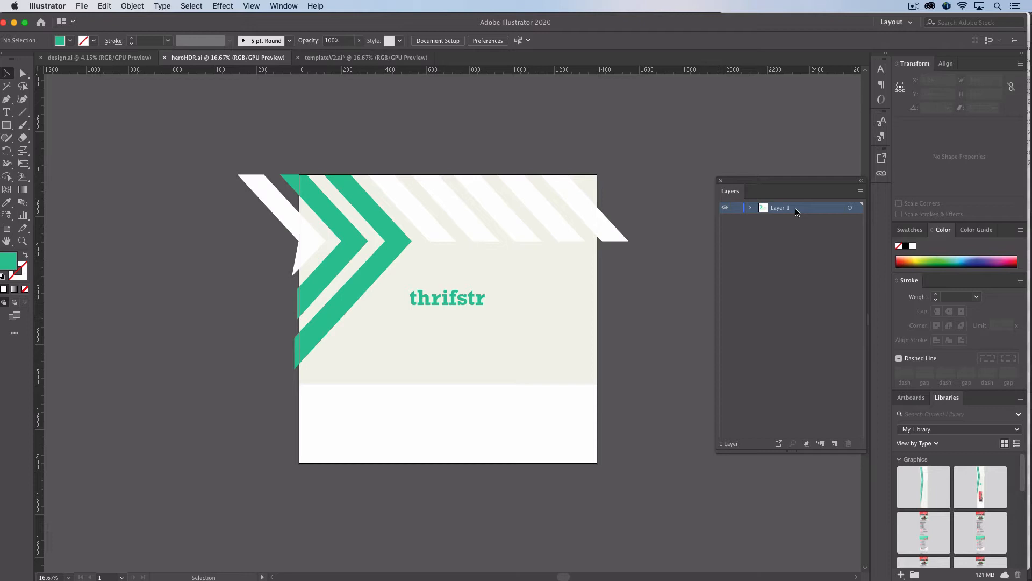
click(796, 212)
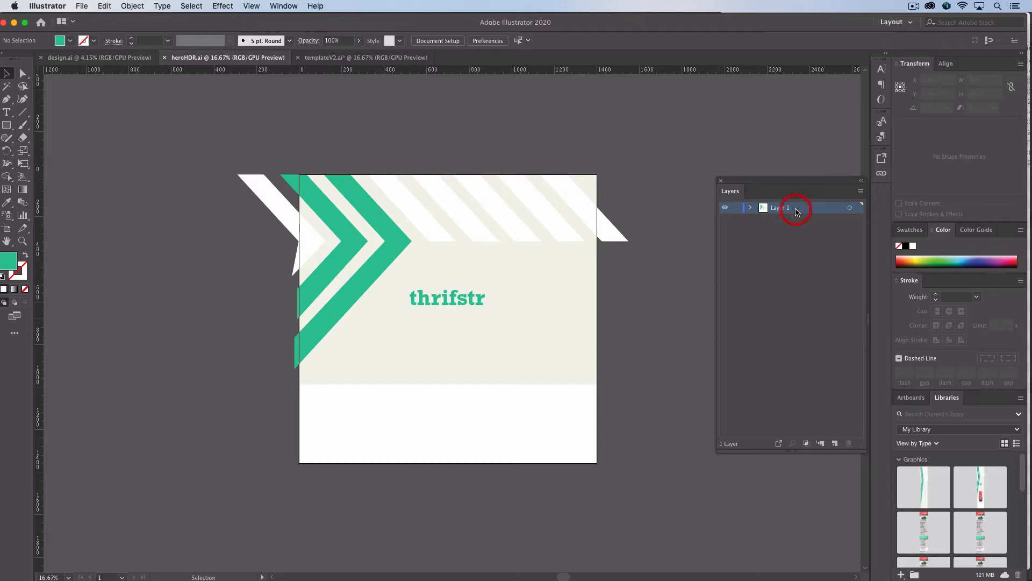
click(860, 192)
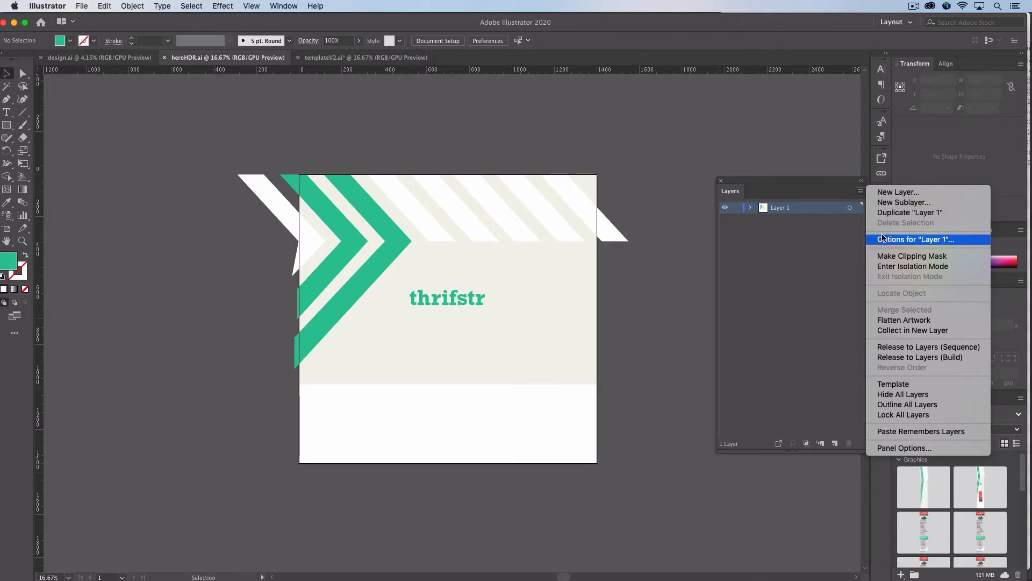
click(896, 345)
- Move all the released sublayers out of Layer 1 to the top level of the layer stack, and save heroHDR.ai
click(807, 220)
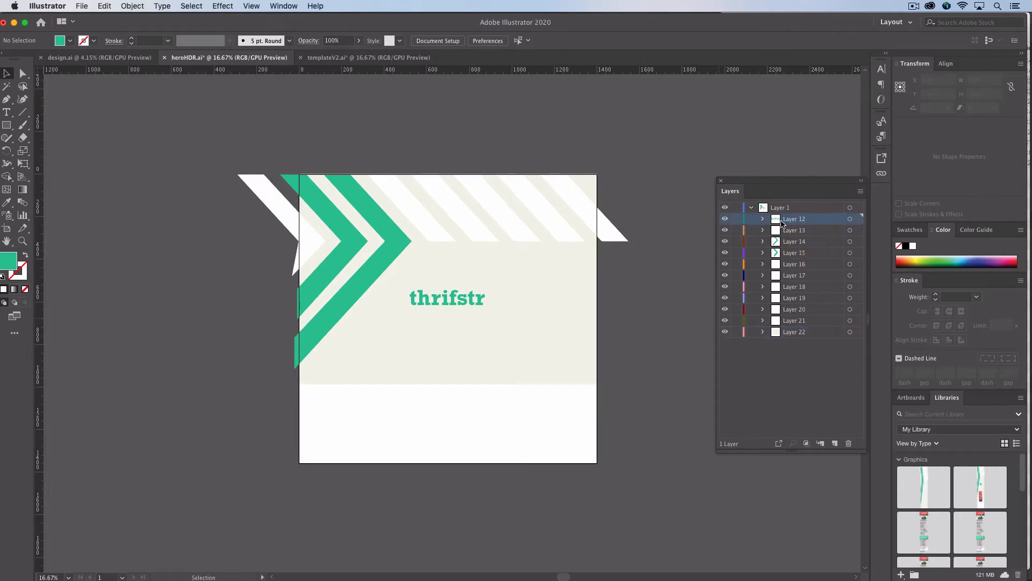
mouse_move(776, 223)
mouse_down()
mouse_move(766, 204)
mouse_move(772, 239)
mouse_up()
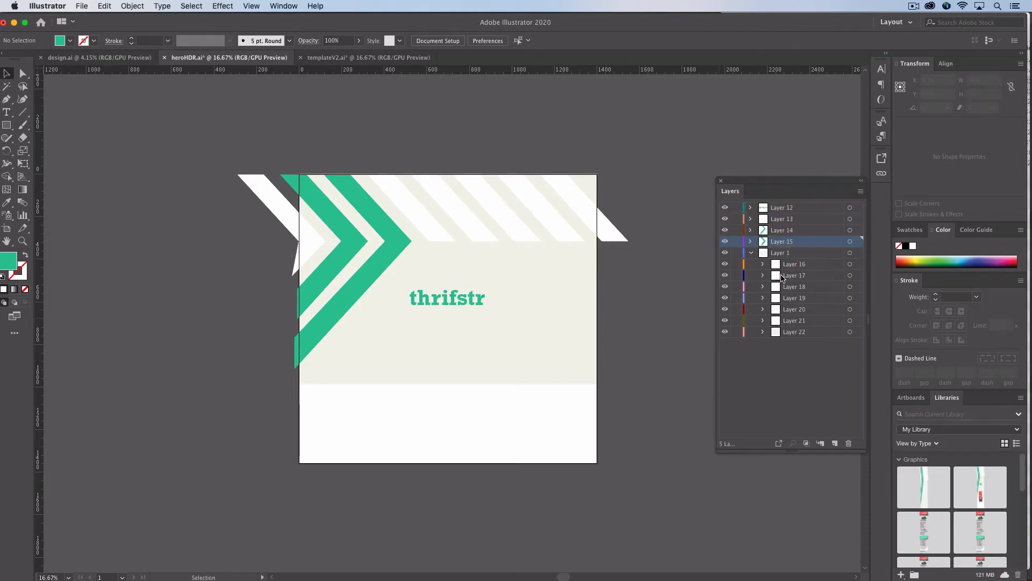
click(777, 269)
shift+click(777, 330)
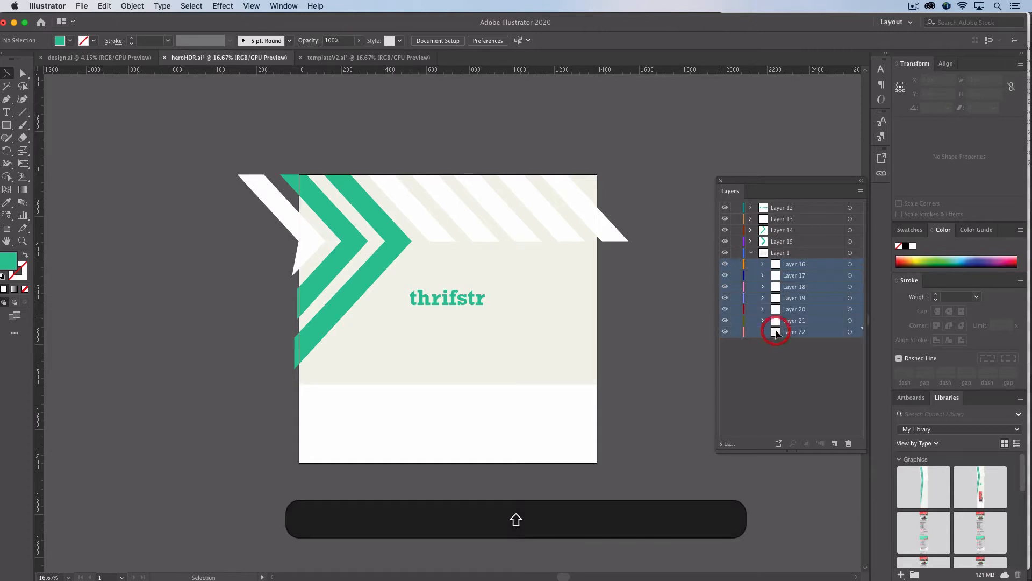
drag(777, 266, 774, 250)
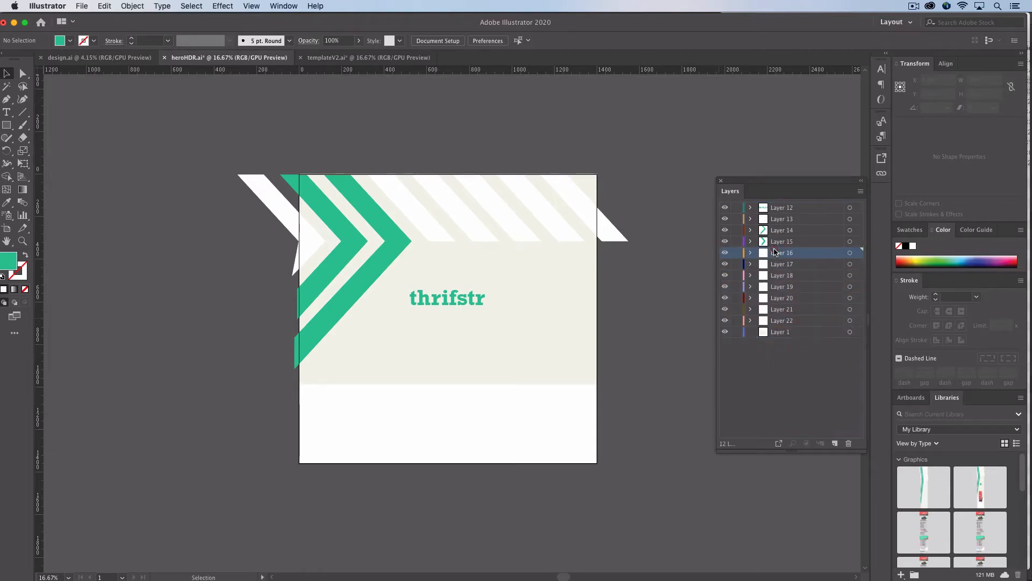
key(super)
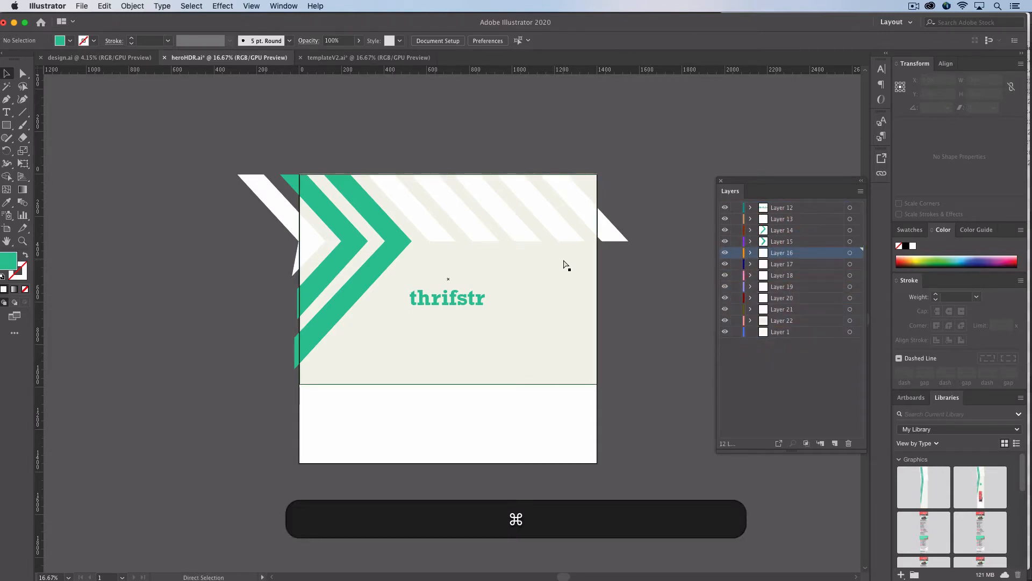
key(super+s)
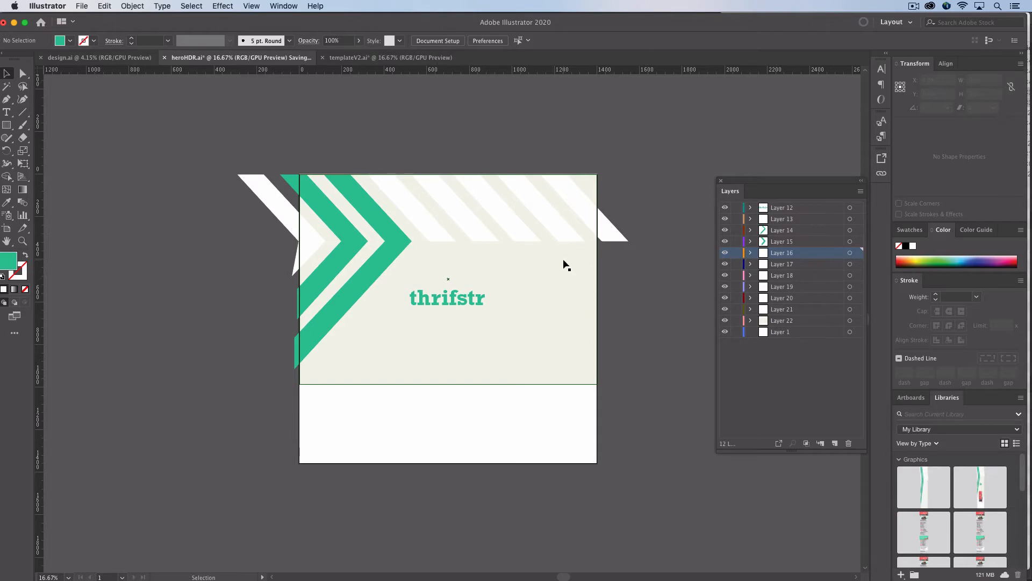
- Switch to After Effects and create a new 1400 x 1359 px composition at 30 fps with a duration of 0:00:35:00
key(shift+super)
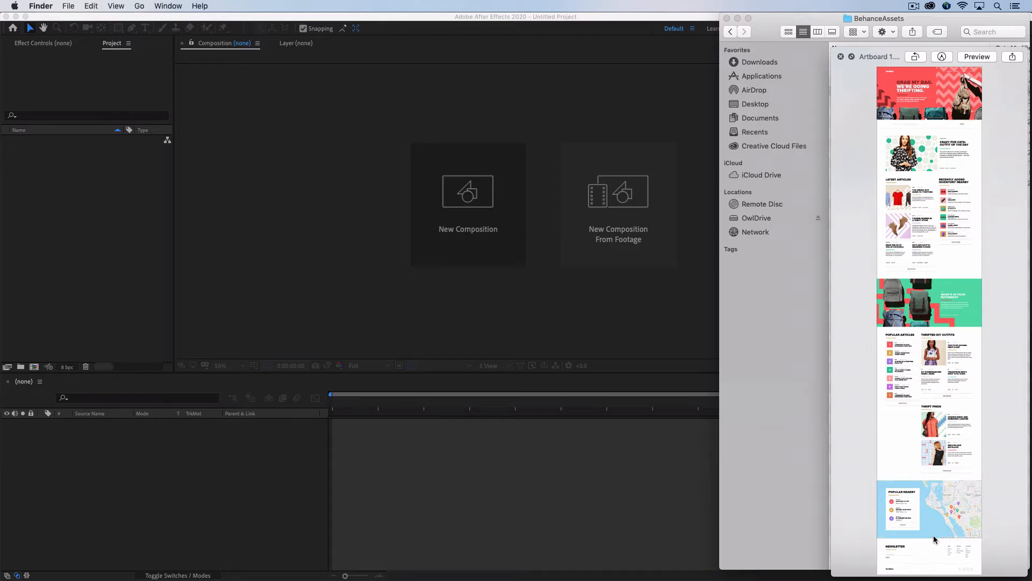
click(475, 227)
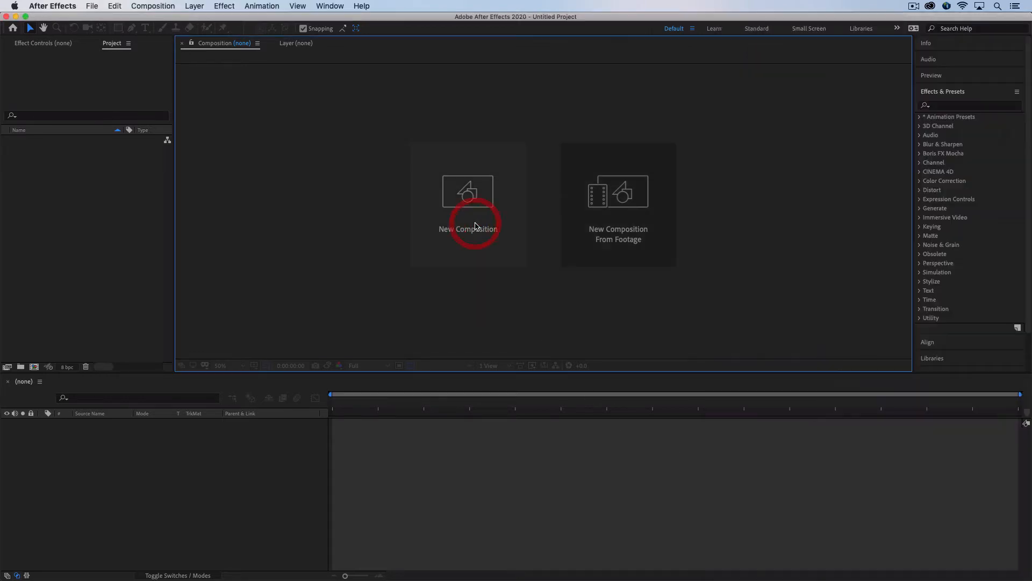
click(471, 200)
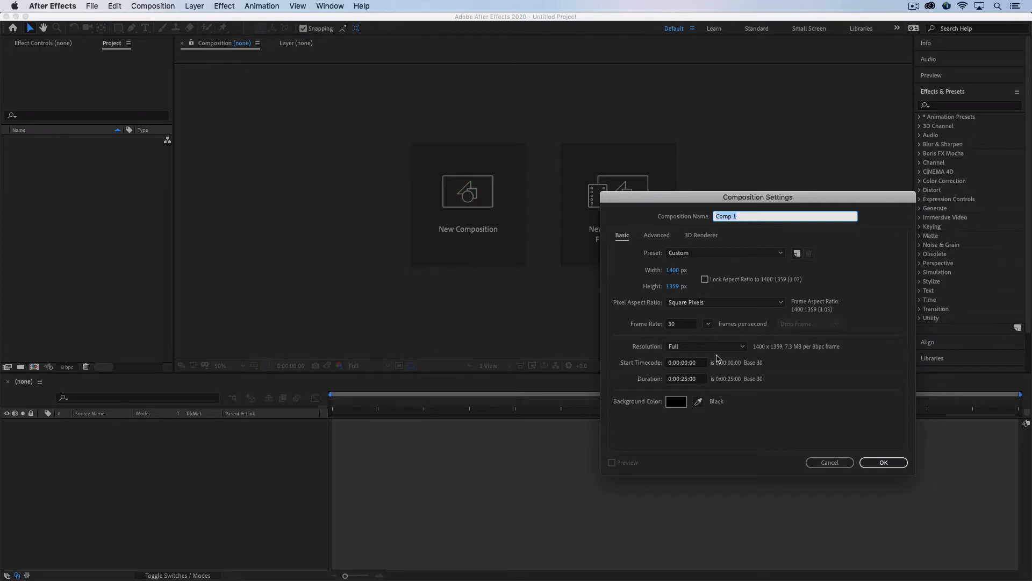
click(689, 380)
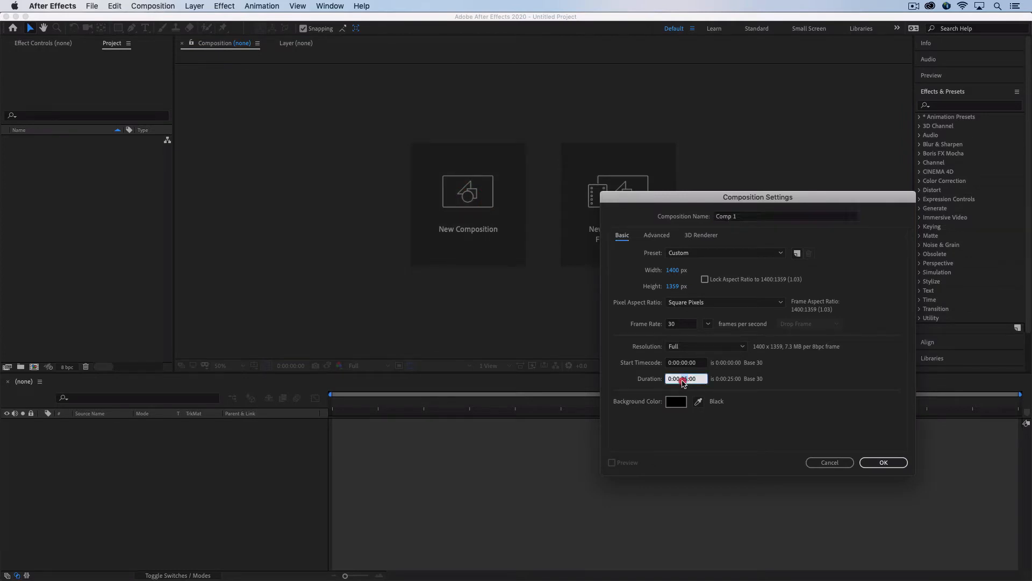
double_click(683, 379)
text(35)
click(883, 463)
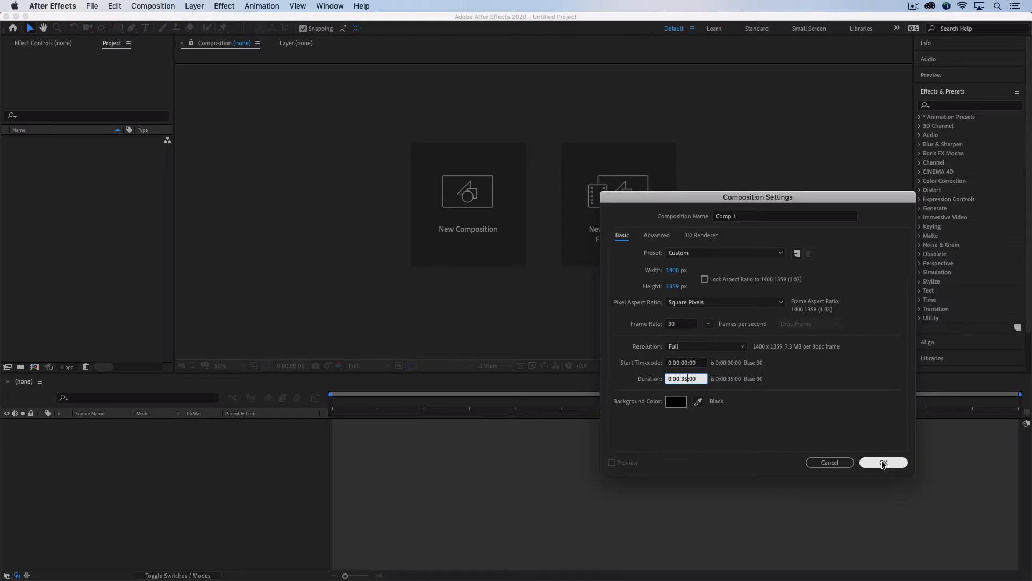
click(883, 463)
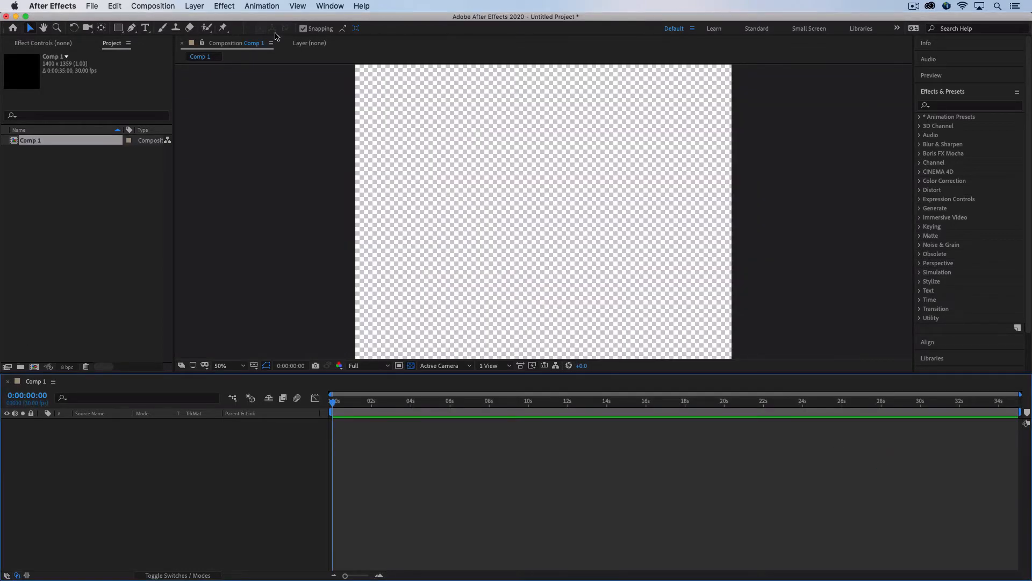
- Import LapPhone.psd from the Assets folder as Composition - Retain Layer Sizes with editable layer styles
click(93, 6)
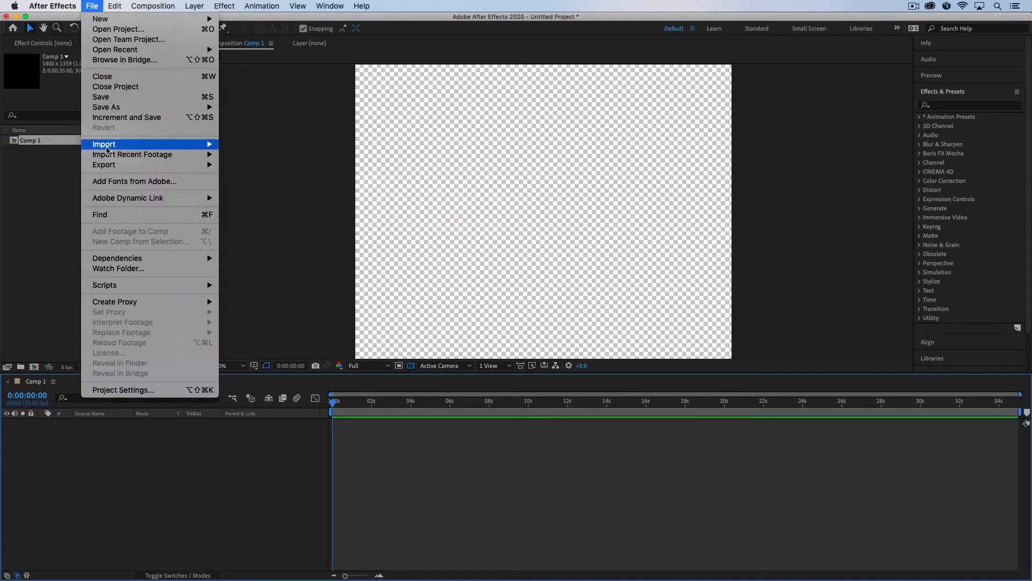
mouse_move(108, 144)
click(228, 145)
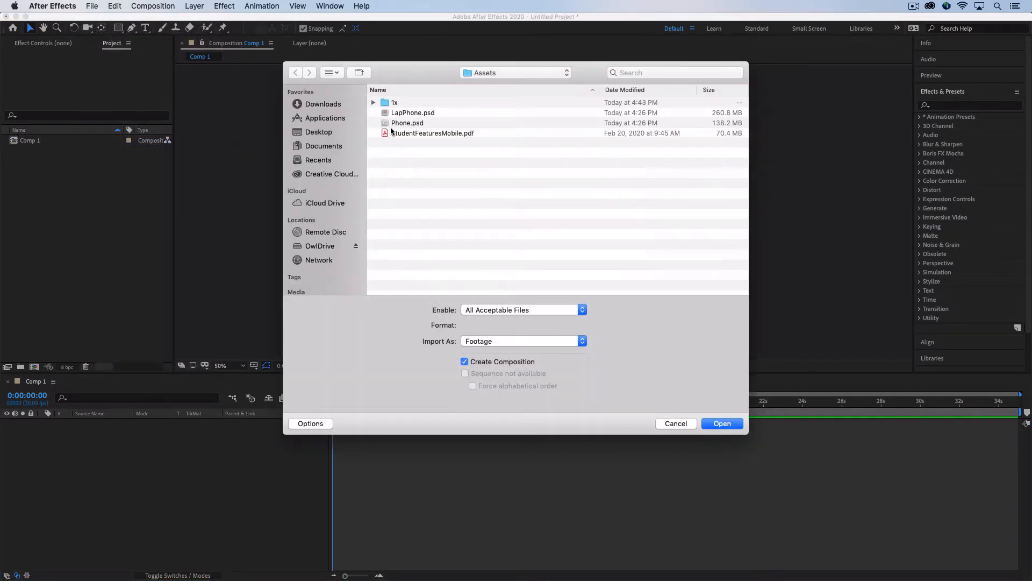
click(476, 76)
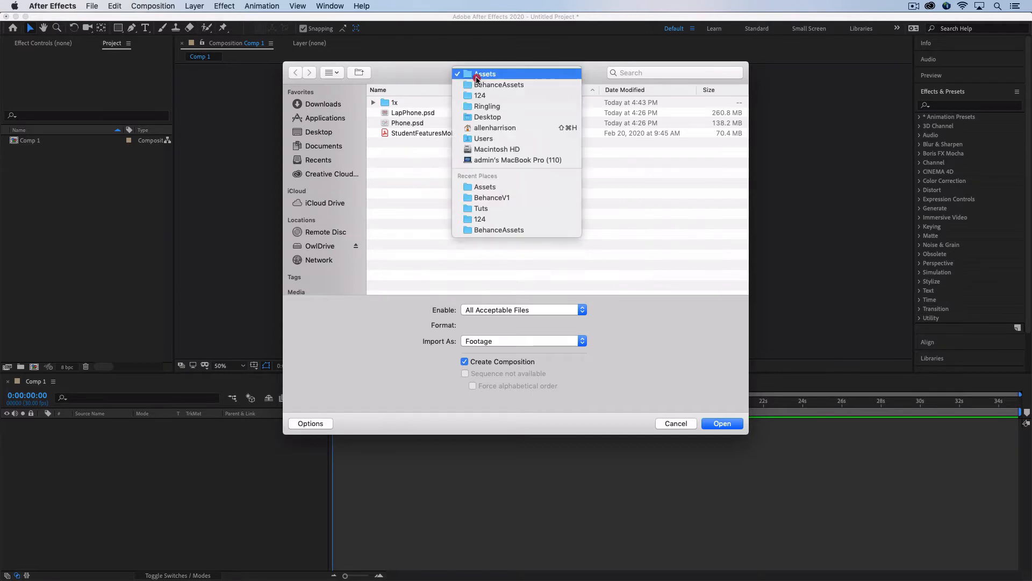
click(492, 84)
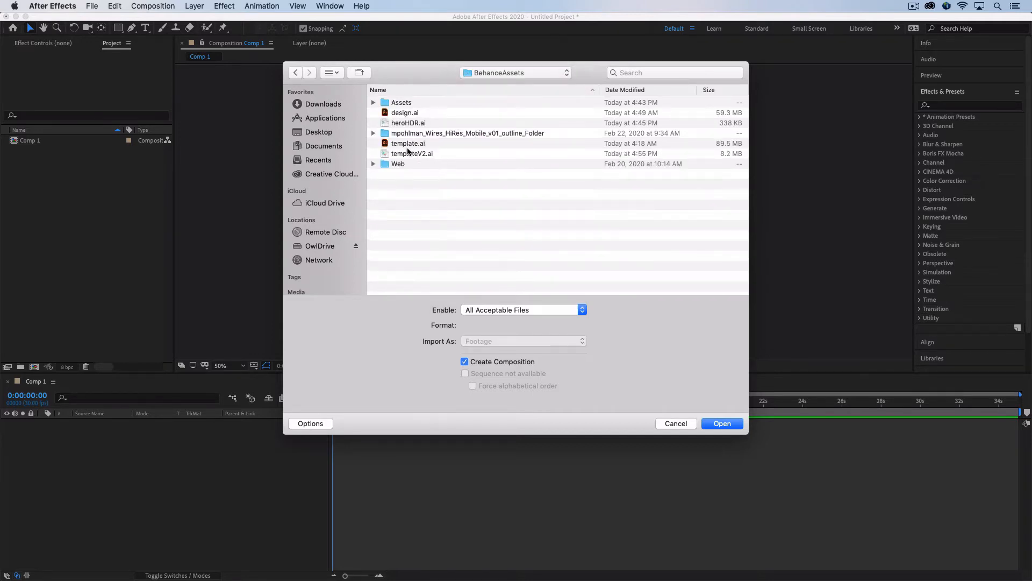
click(373, 103)
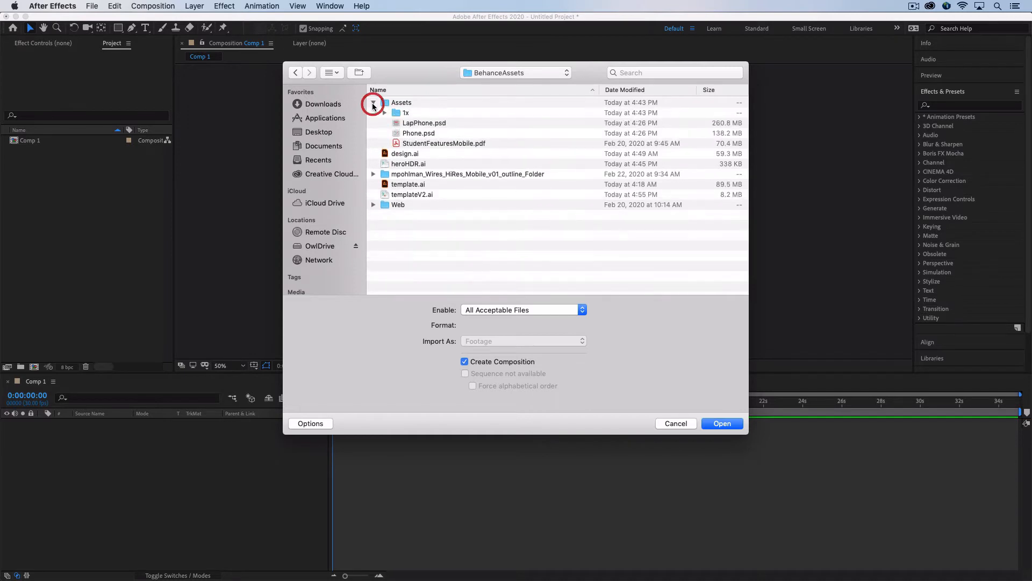
click(397, 123)
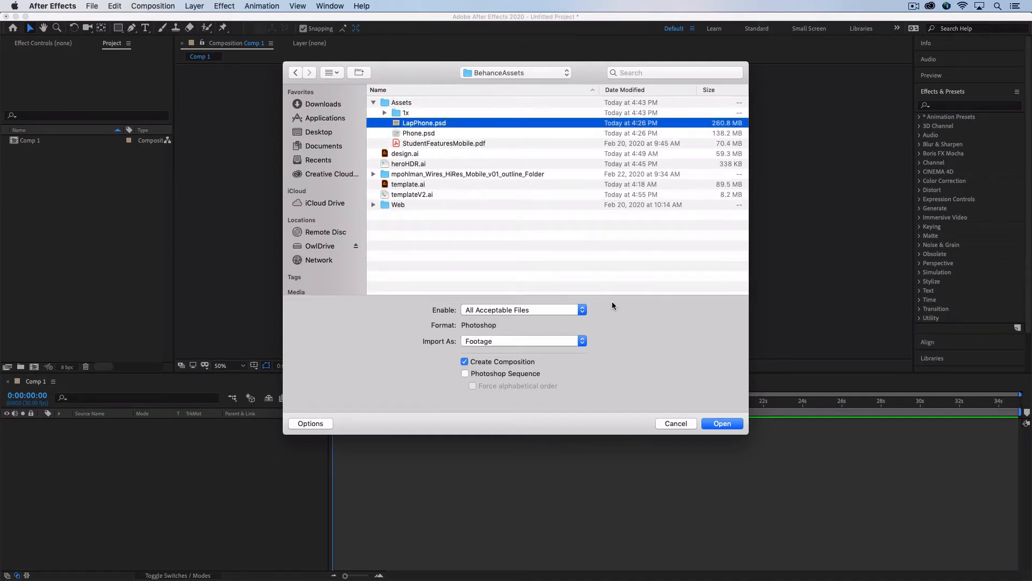
click(556, 340)
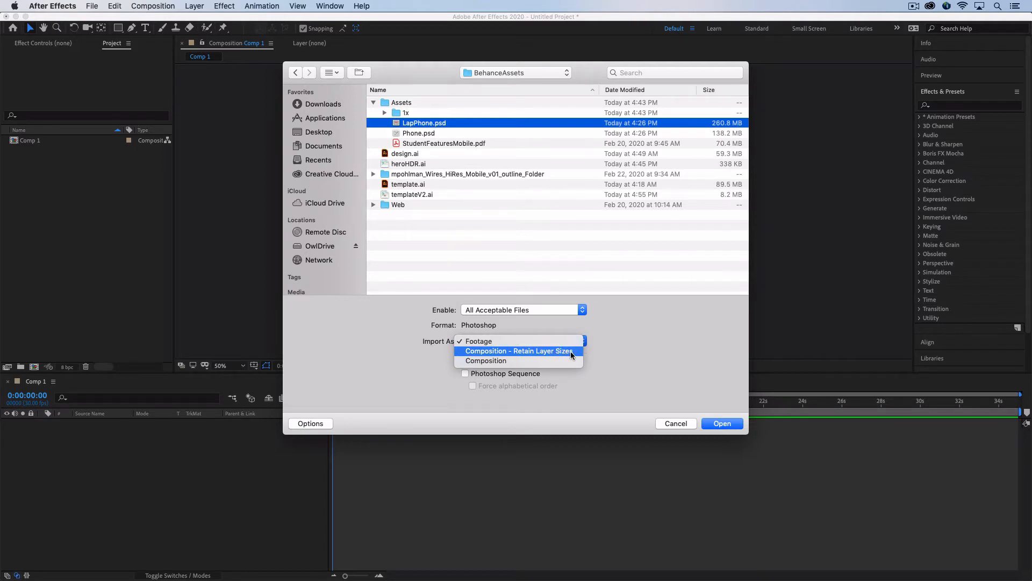
click(570, 351)
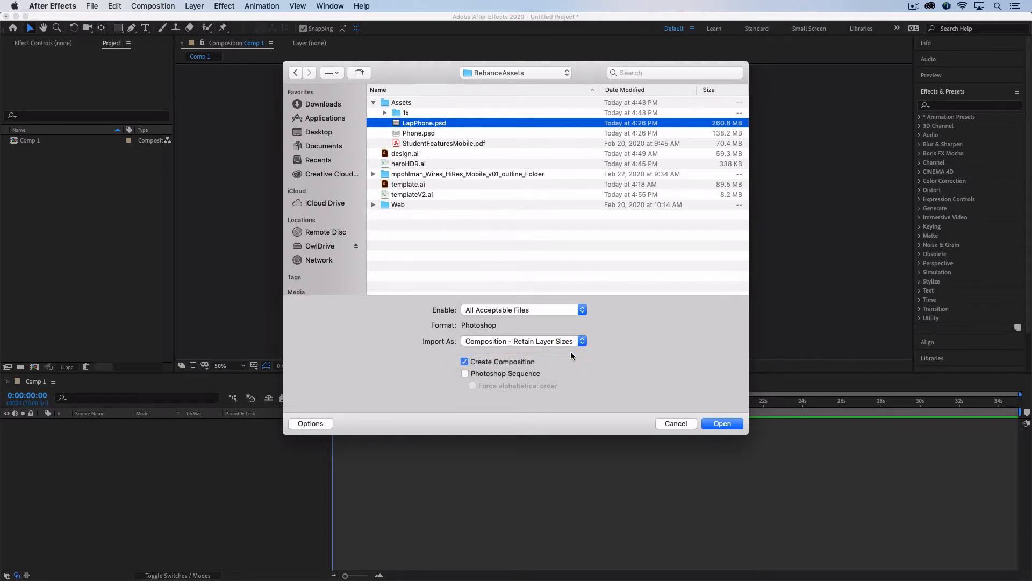
click(721, 424)
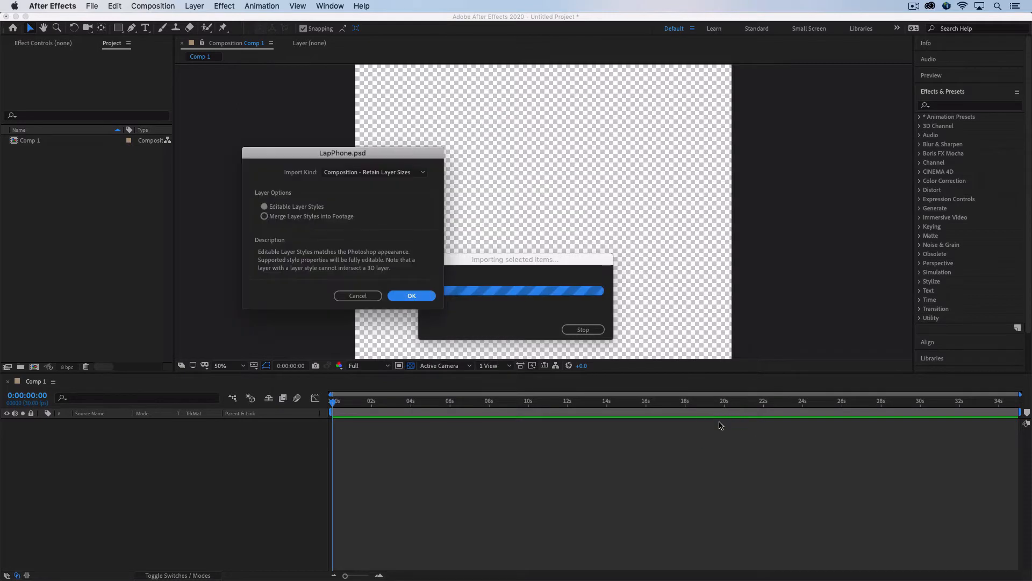
click(412, 296)
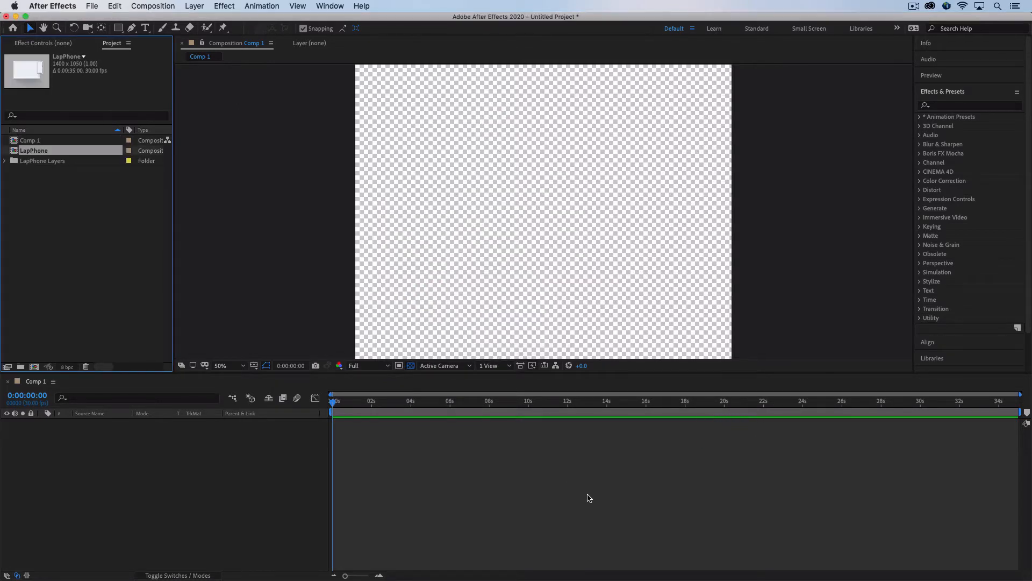
- Import heroHDR.ai from the BehanceAssets folder as Composition - Retain Layer Sizes
click(81, 236)
click(24, 152)
click(92, 5)
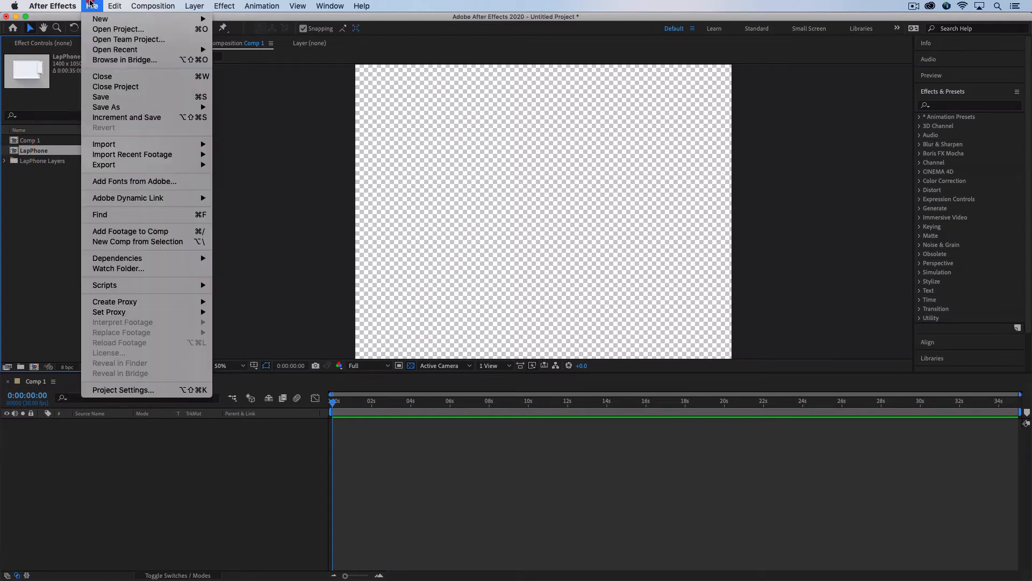
mouse_move(108, 150)
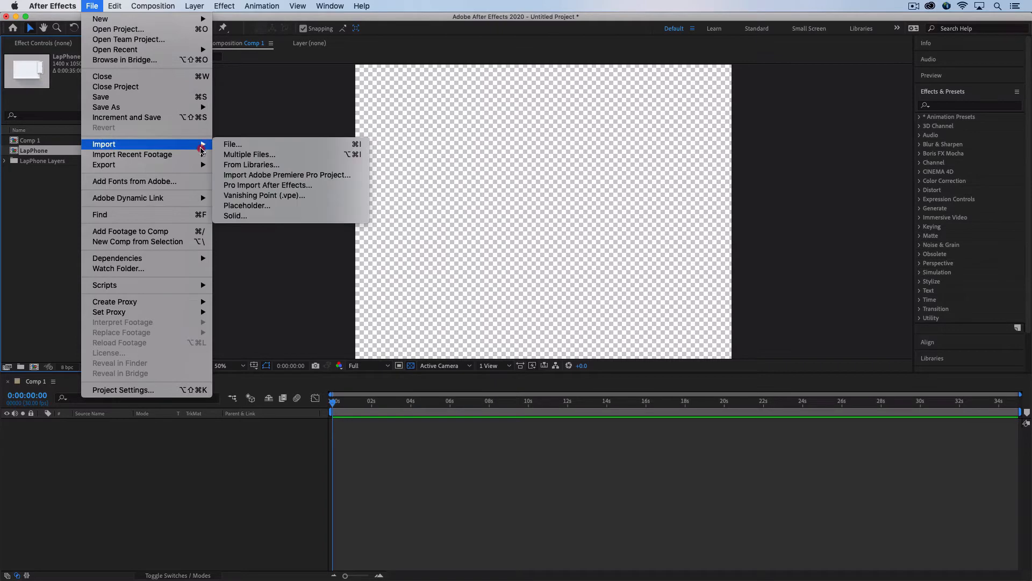
click(218, 146)
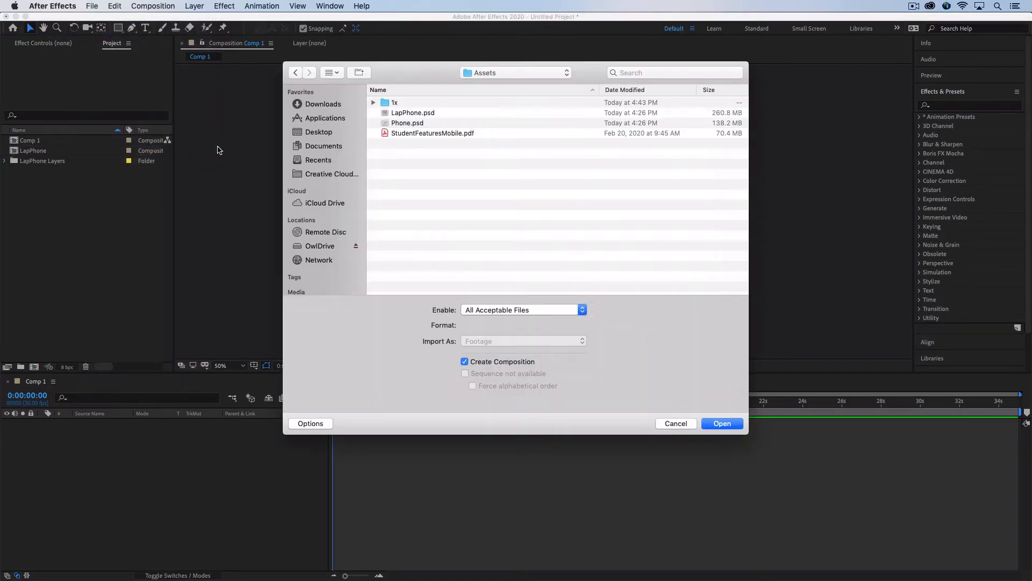
click(479, 73)
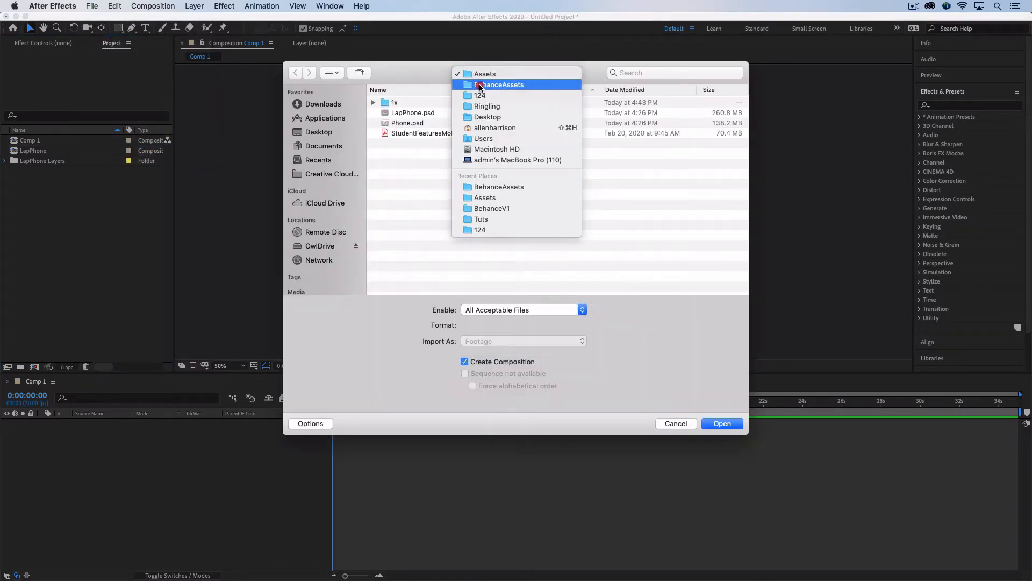
click(480, 85)
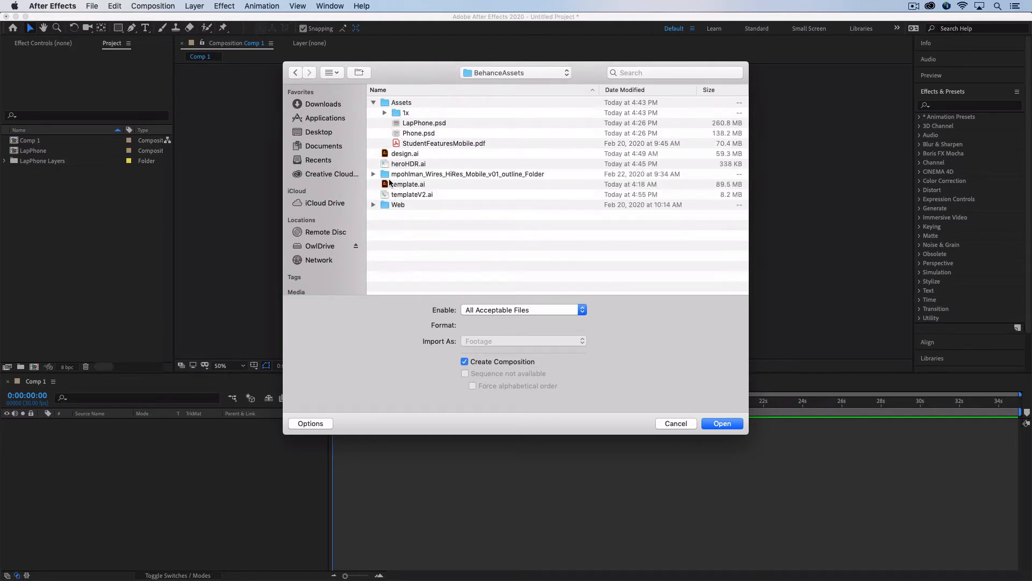
click(385, 164)
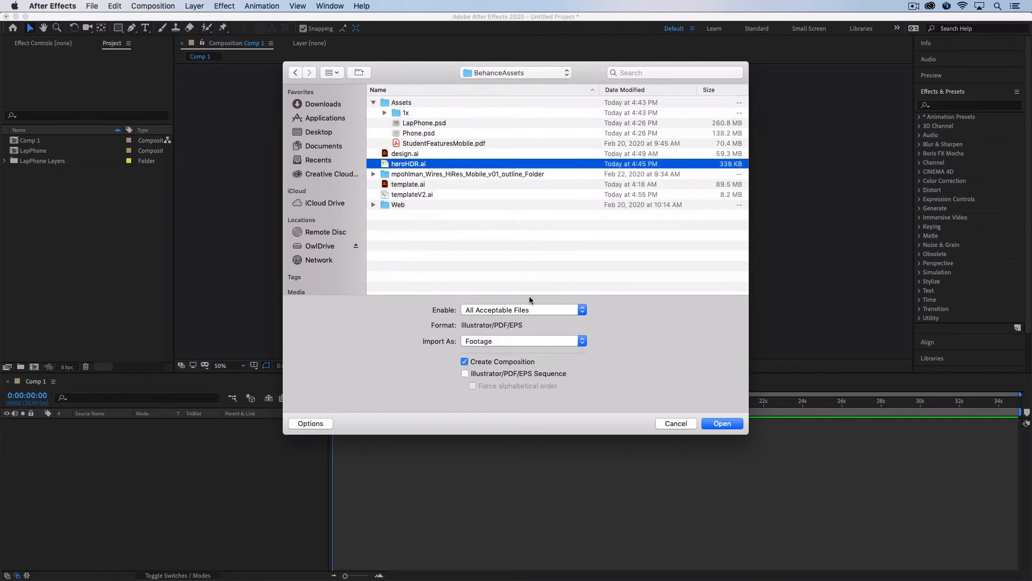
click(520, 342)
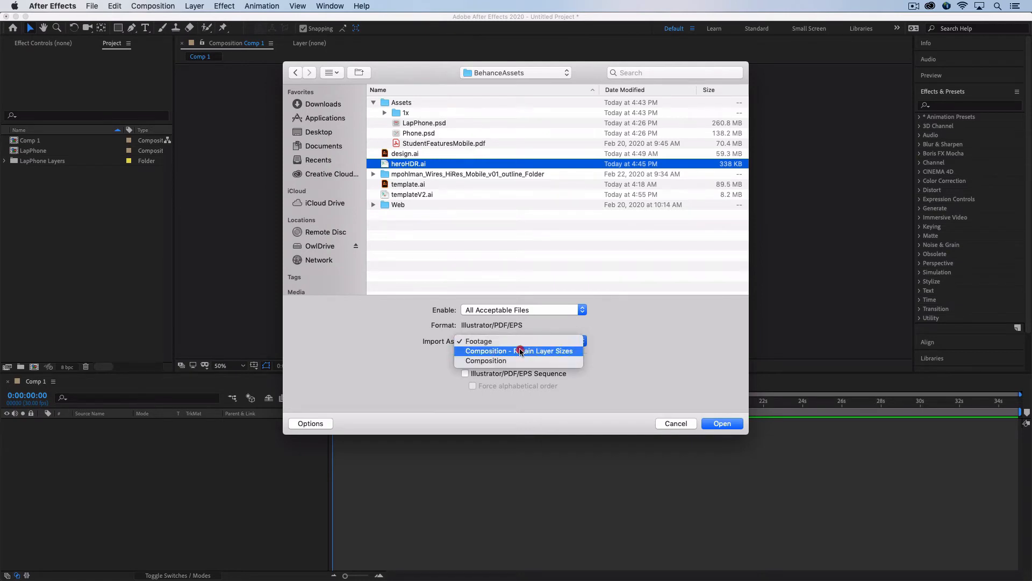
click(504, 351)
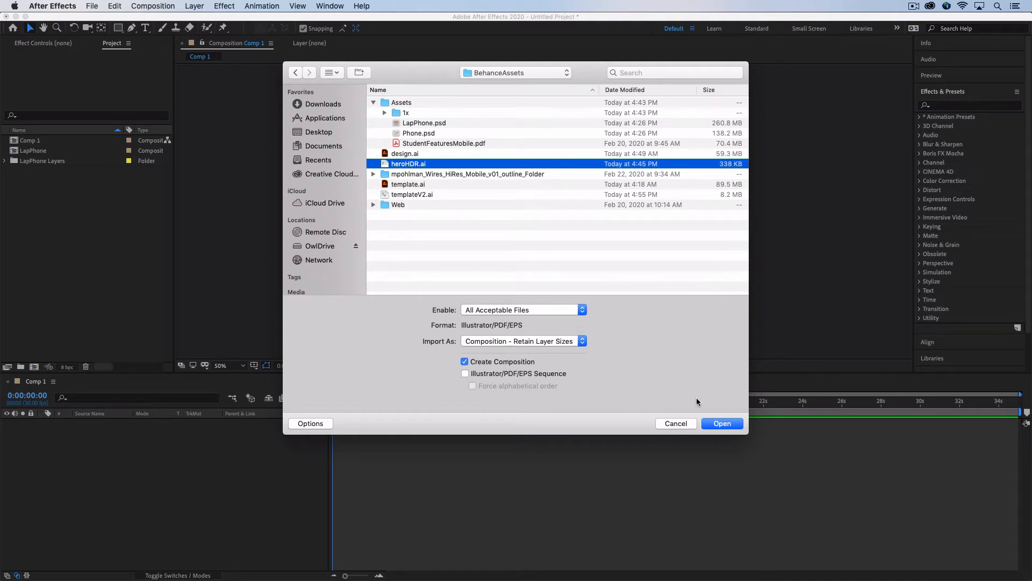
click(722, 423)
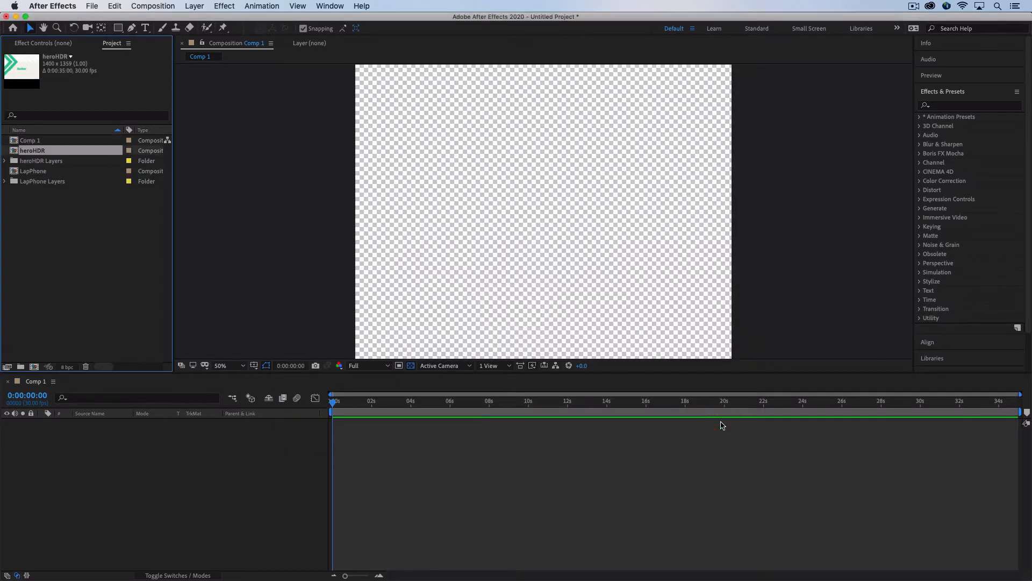
- Open the heroHDR composition and save the project as HeroAnim.aep in the BehanceAssets folder
double_click(14, 152)
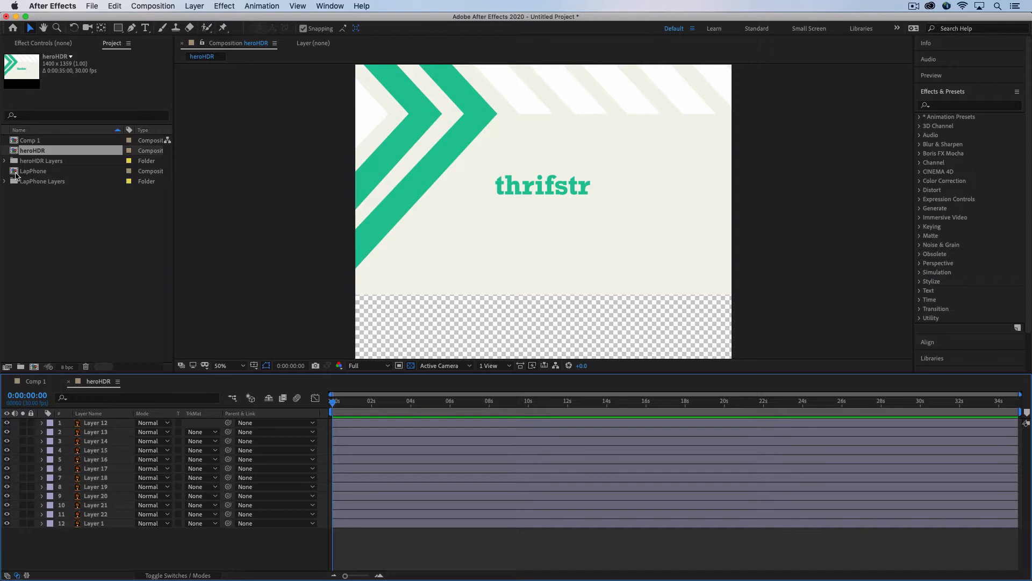
key(super)
key(shift)
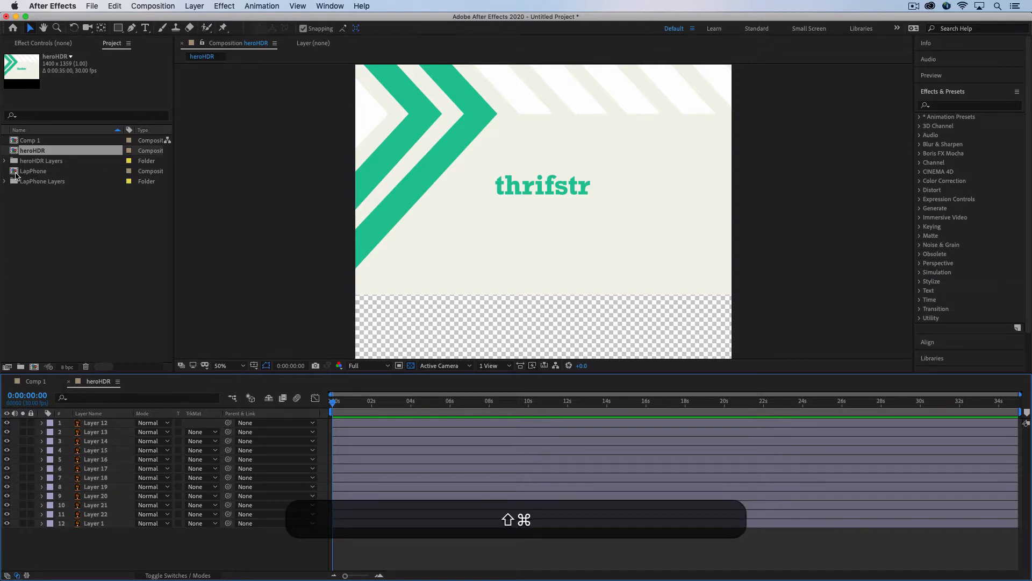
key(shift+super+s)
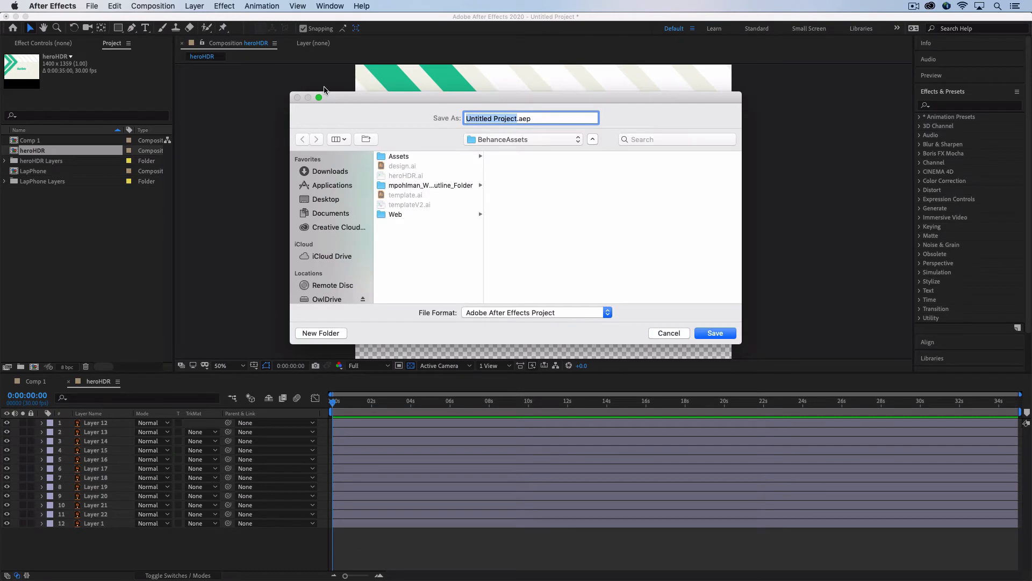
key(shift)
text(HeroA)
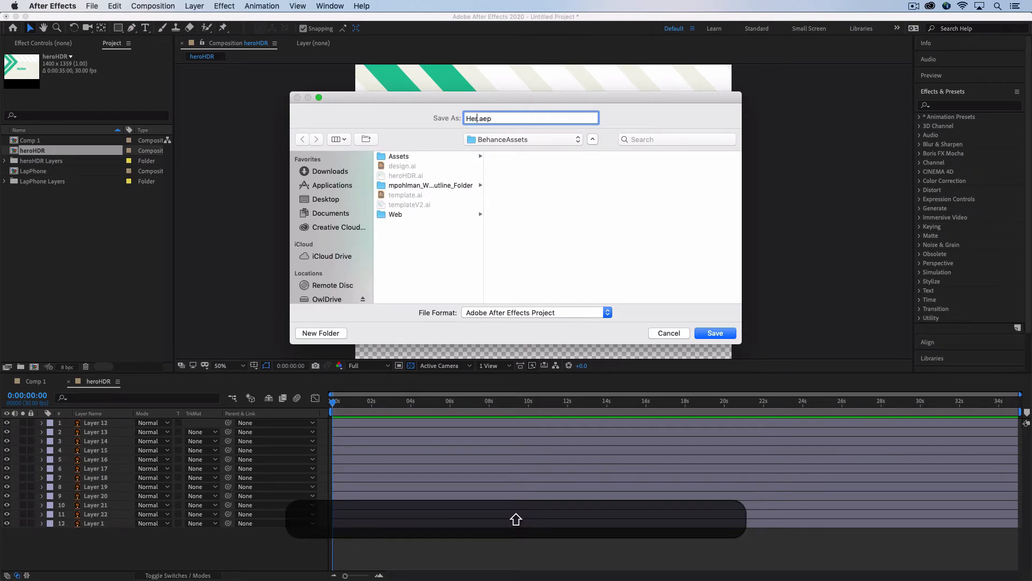
text(nim)
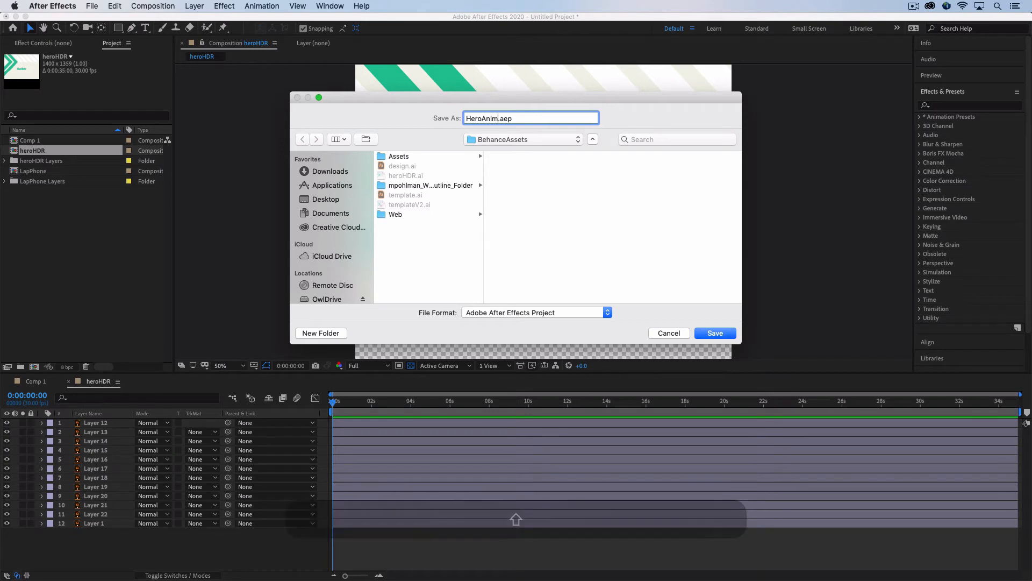
click(504, 139)
click(494, 114)
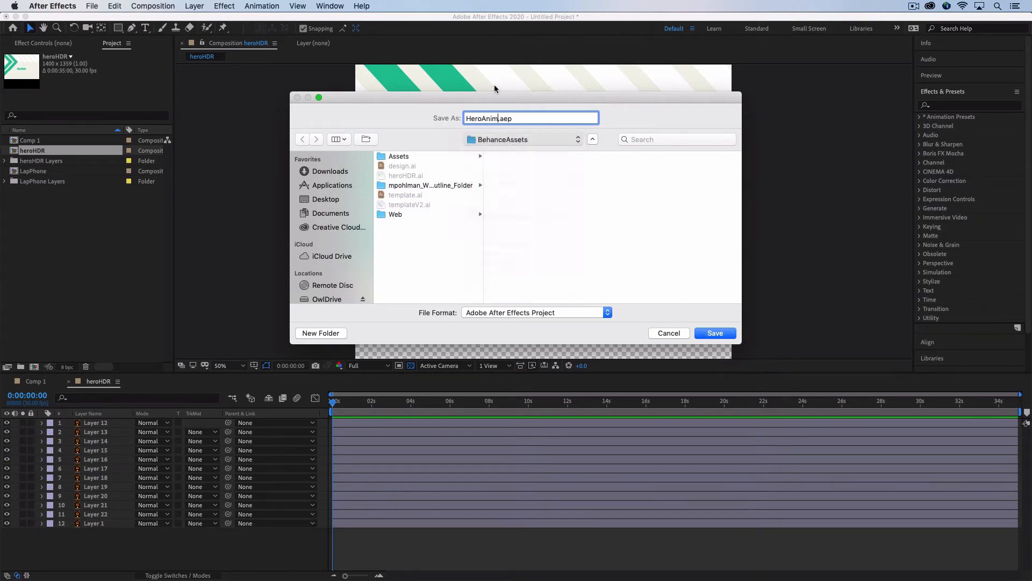
click(715, 333)
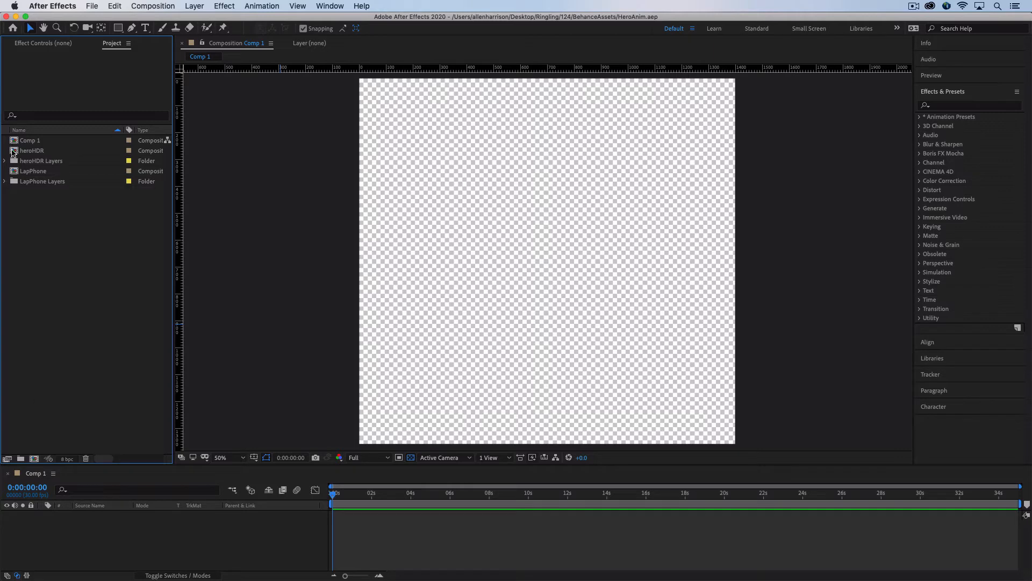
- Add the heroHDR composition to the Comp 1 timeline and place the LapPhone composition above it
drag(12, 153, 44, 517)
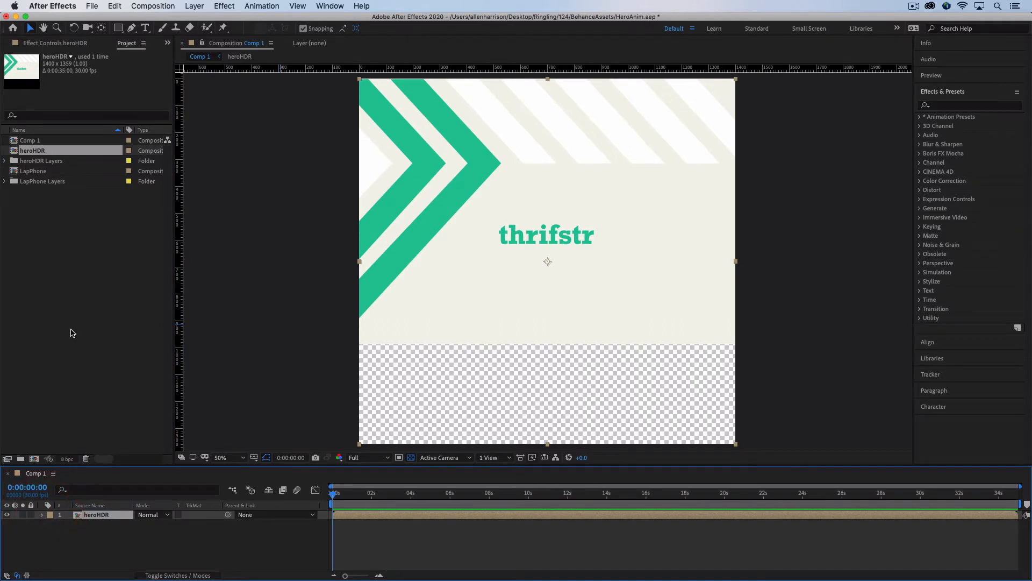
click(15, 171)
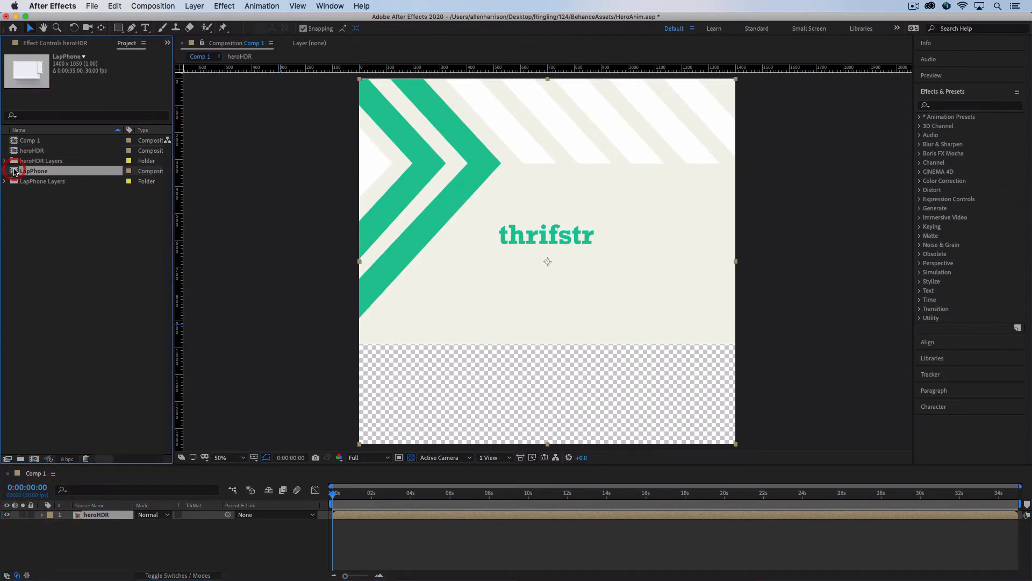
drag(14, 171, 47, 515)
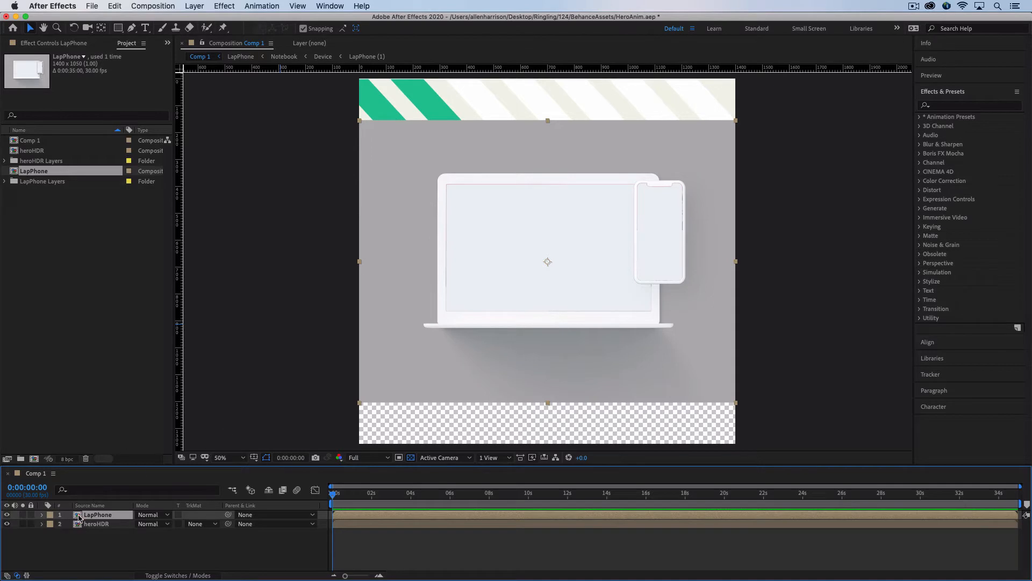
- Hide the background colour layer inside the LapPhone composition and return to Comp 1
double_click(77, 516)
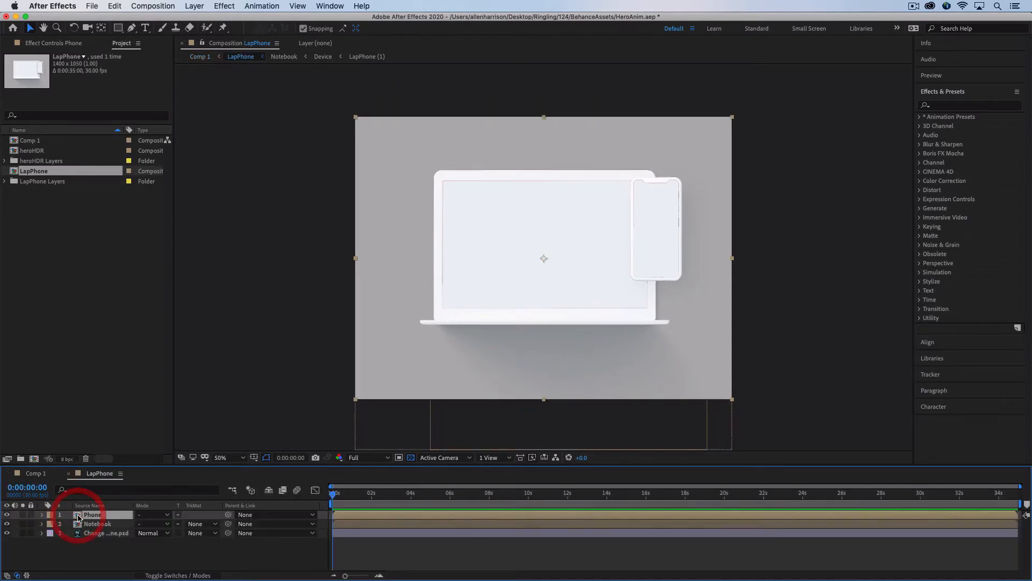
click(6, 533)
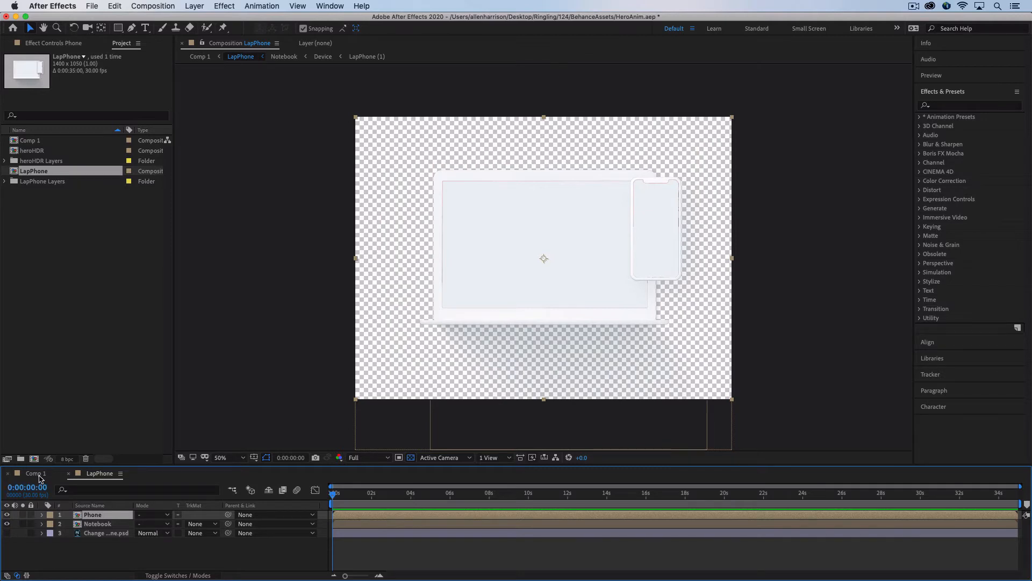
click(36, 473)
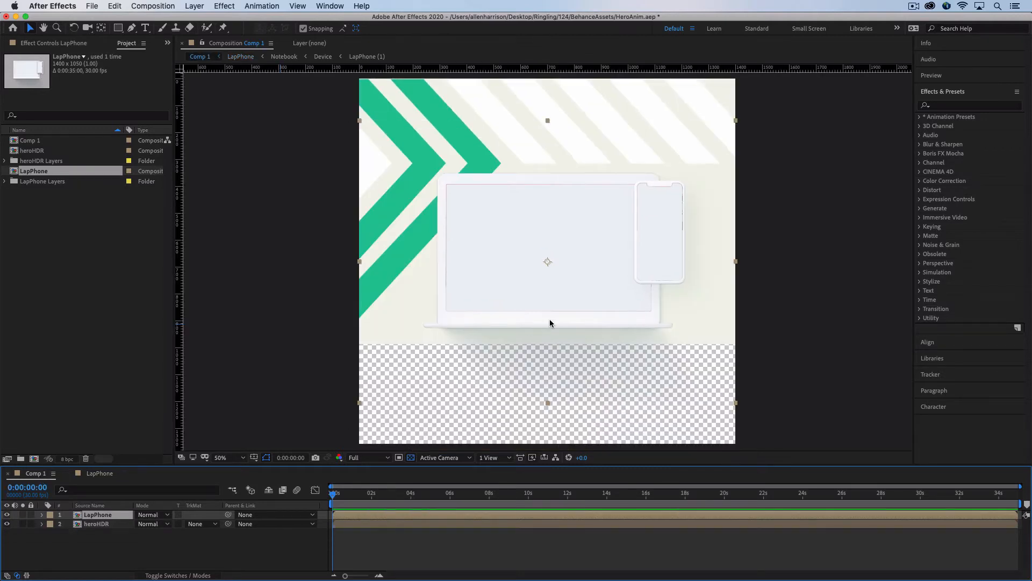
- Move the LapPhone layer straight down below the thrifstr logo and scale it to 83%
click(550, 317)
drag(550, 316, 553, 392)
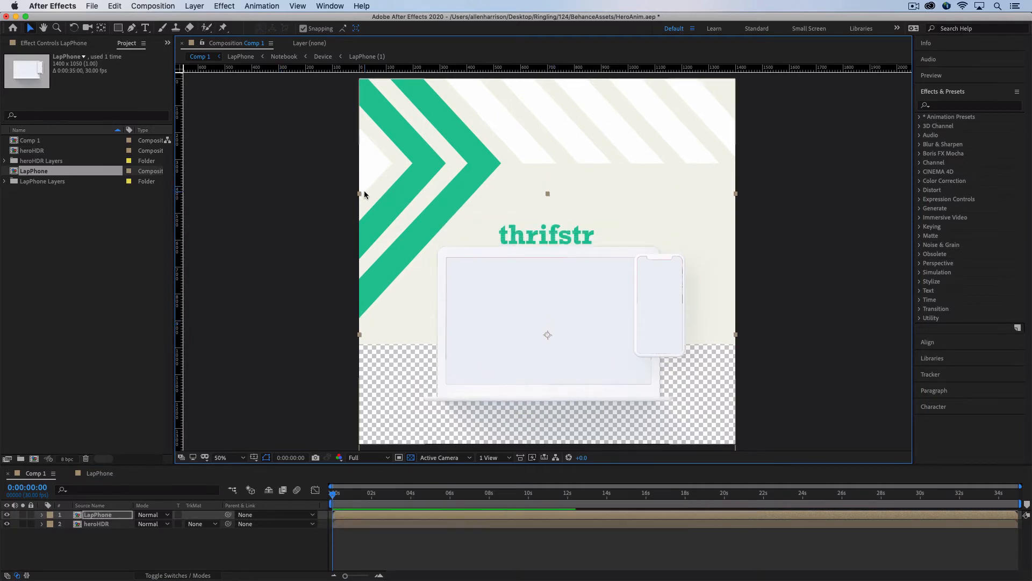
key(s)
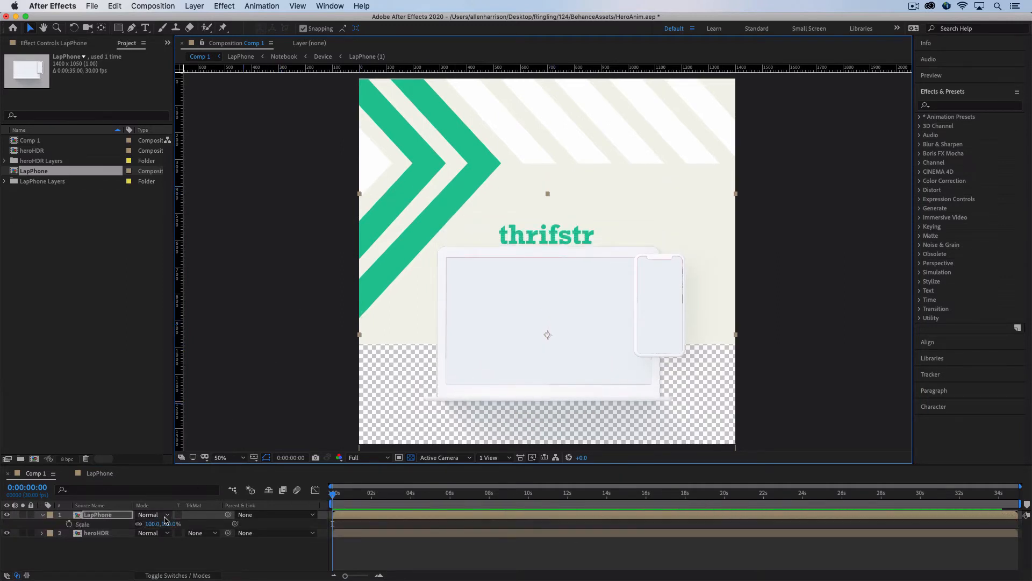
drag(157, 524, 149, 523)
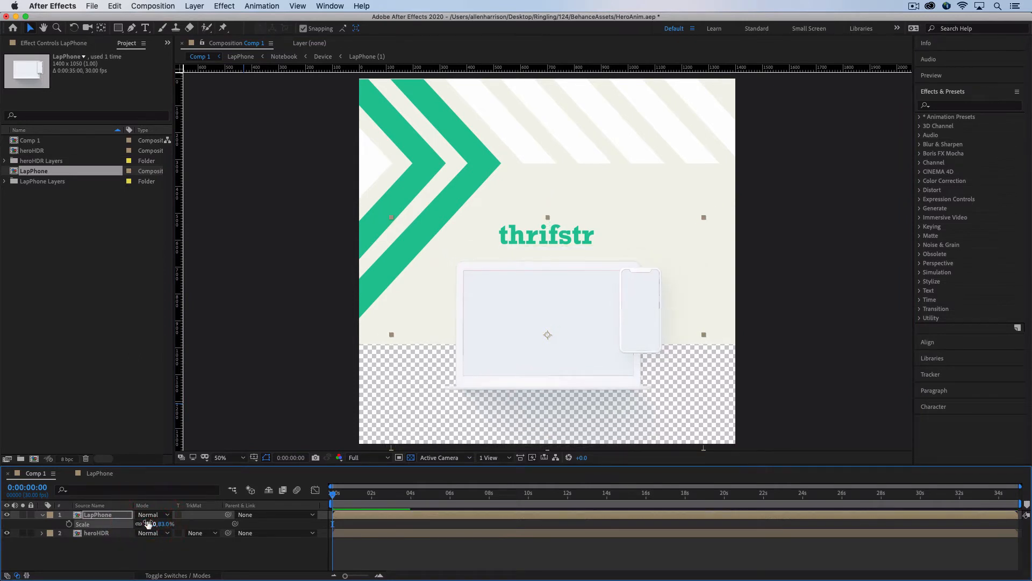
drag(523, 325, 523, 337)
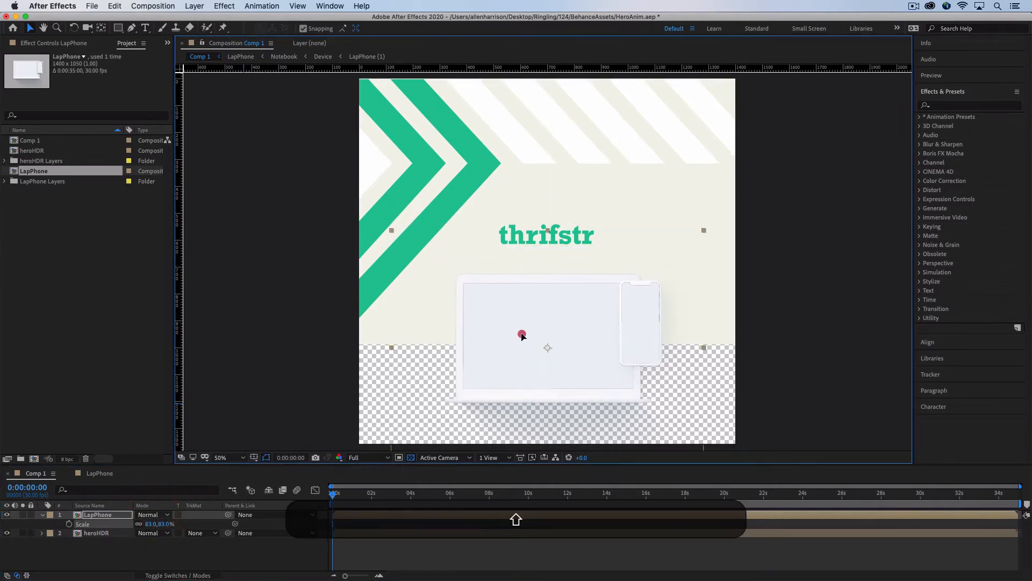
click(42, 514)
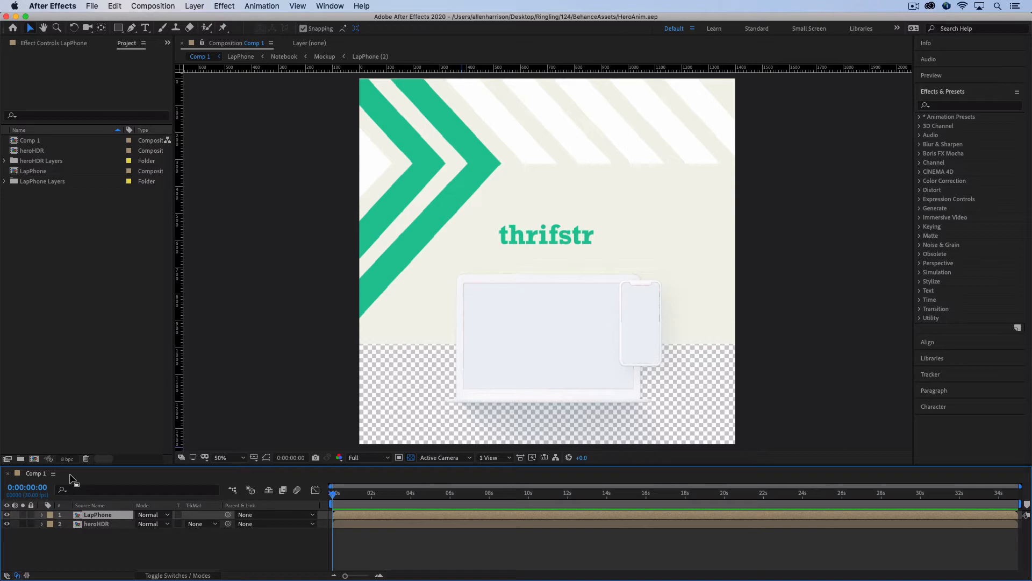
- In the Notebook composition nested in LapPhone, set the Mockup layer's track matte to Alpha Matte "Border"
double_click(77, 518)
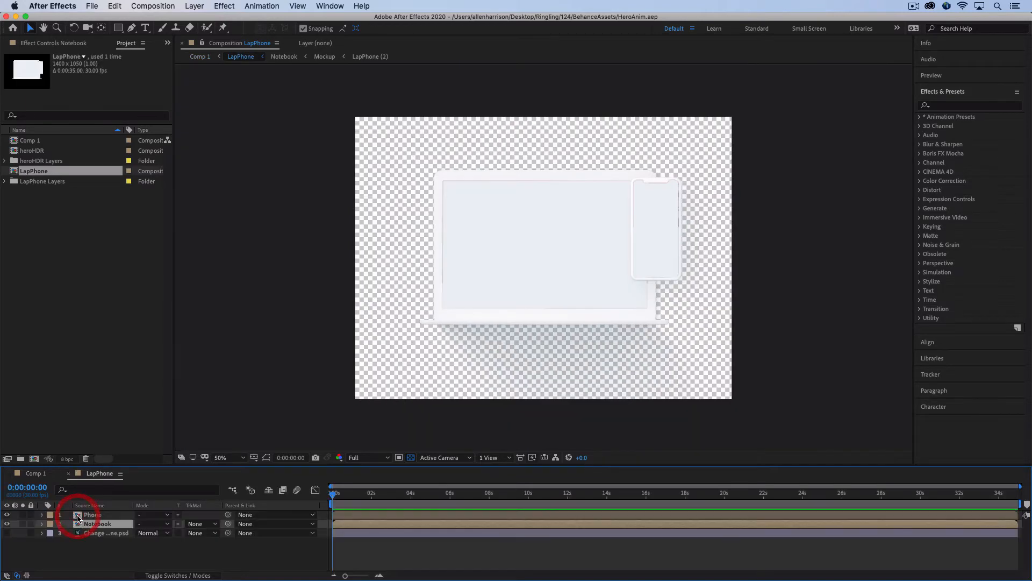
double_click(78, 525)
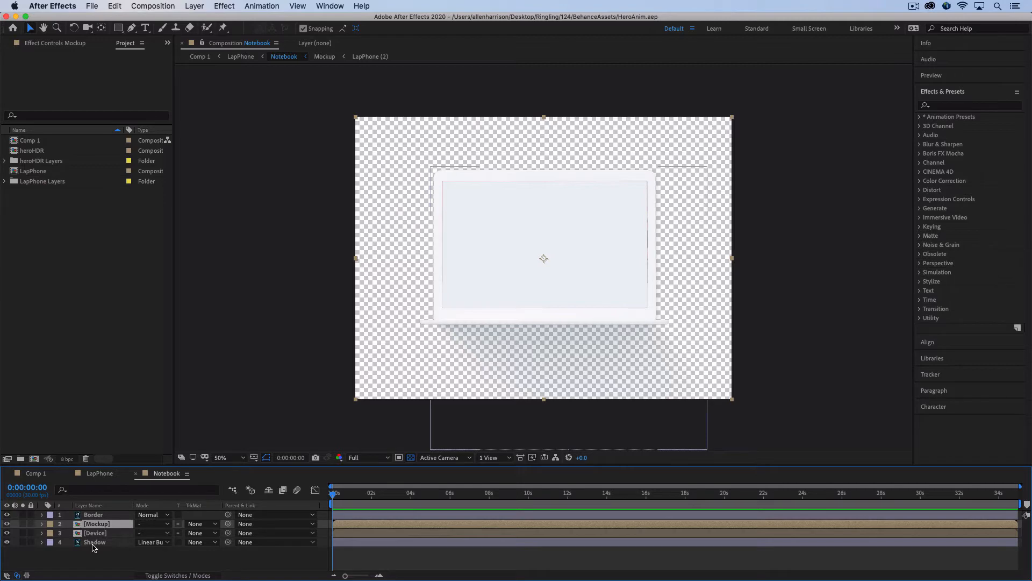
click(104, 516)
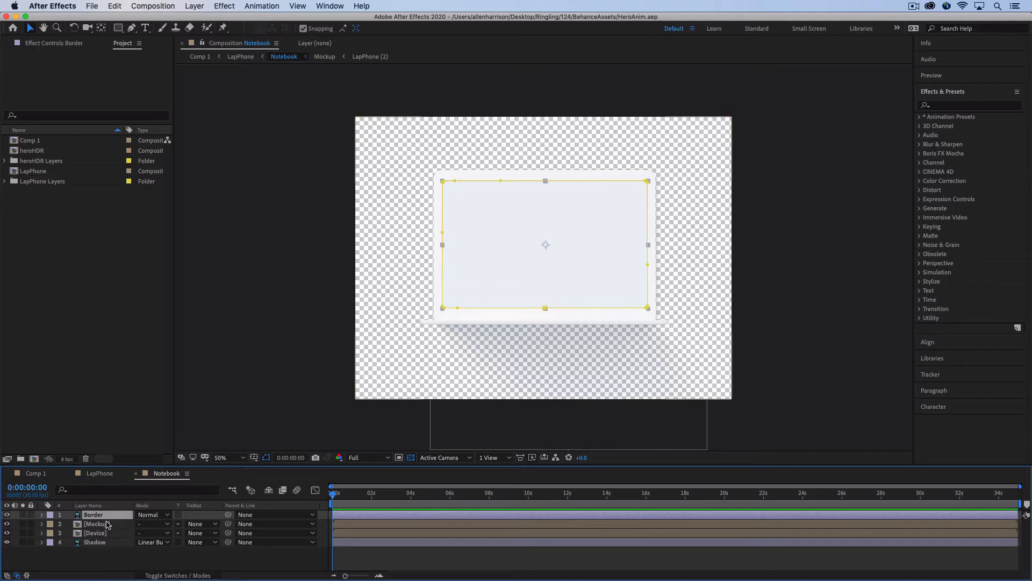
click(106, 522)
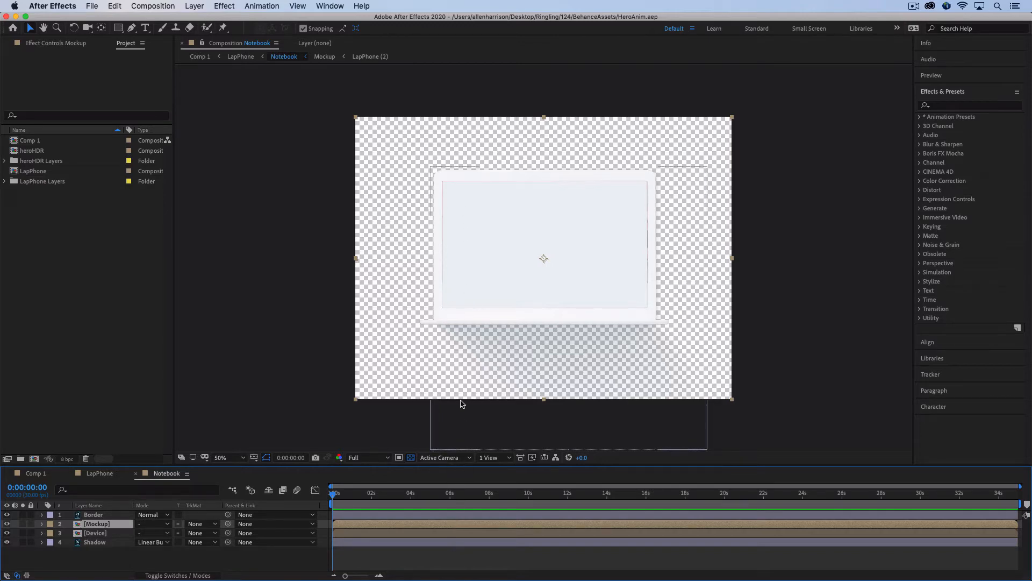
click(200, 524)
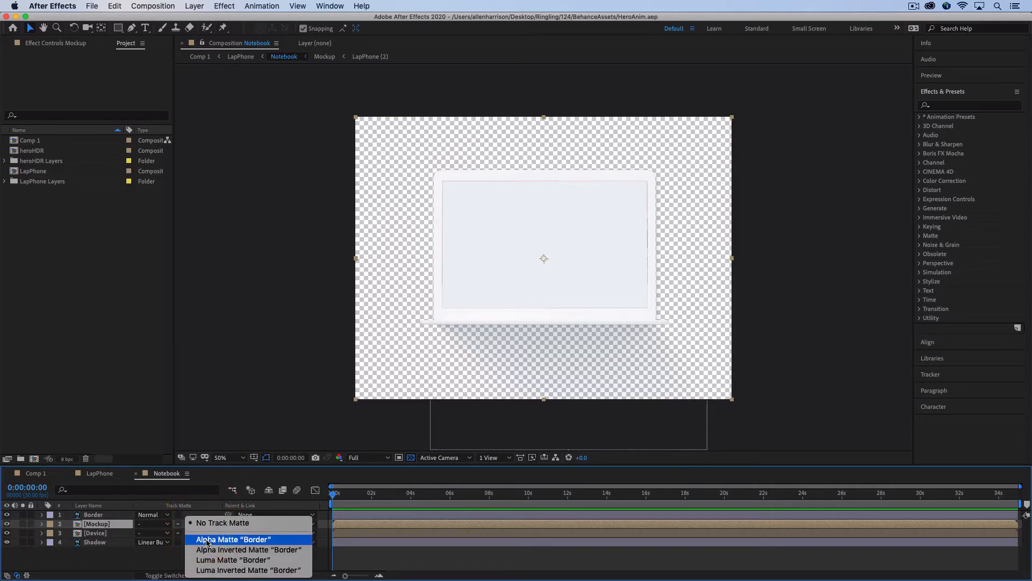
click(208, 541)
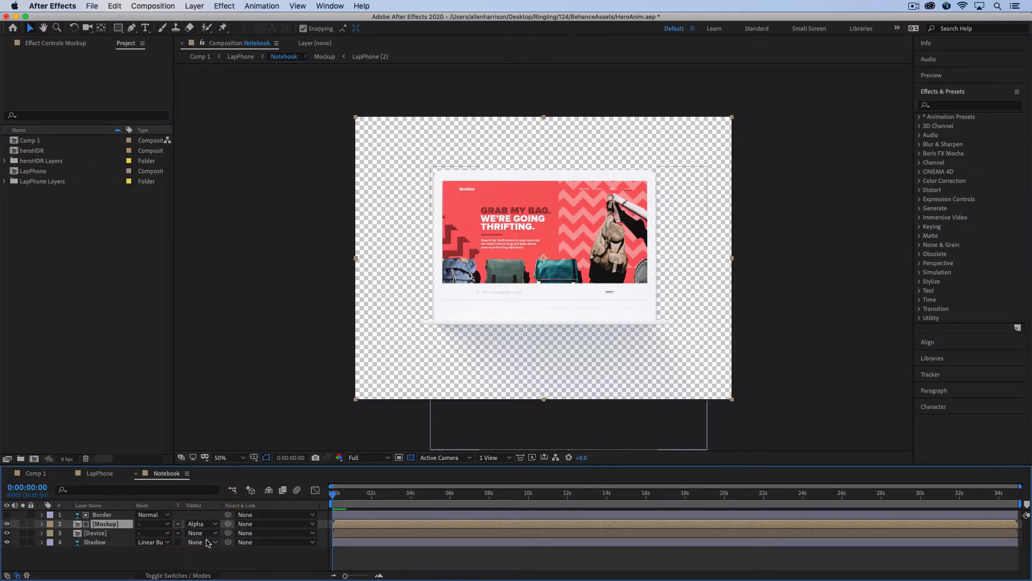
- Open the Mockup composition nested in Notebook and enlarge the view of its website image
double_click(77, 527)
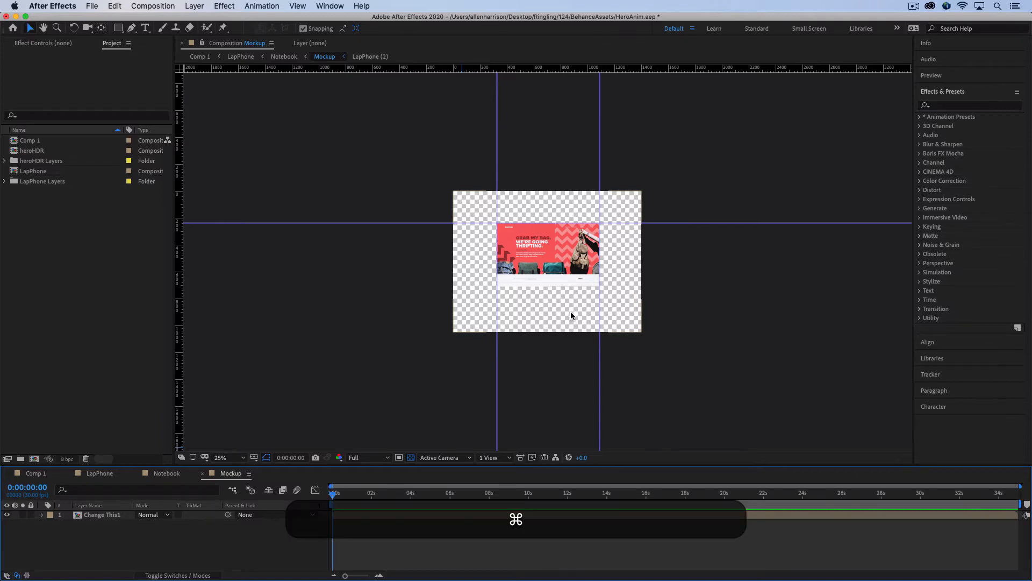
key(super+equal)
key(super+equal)
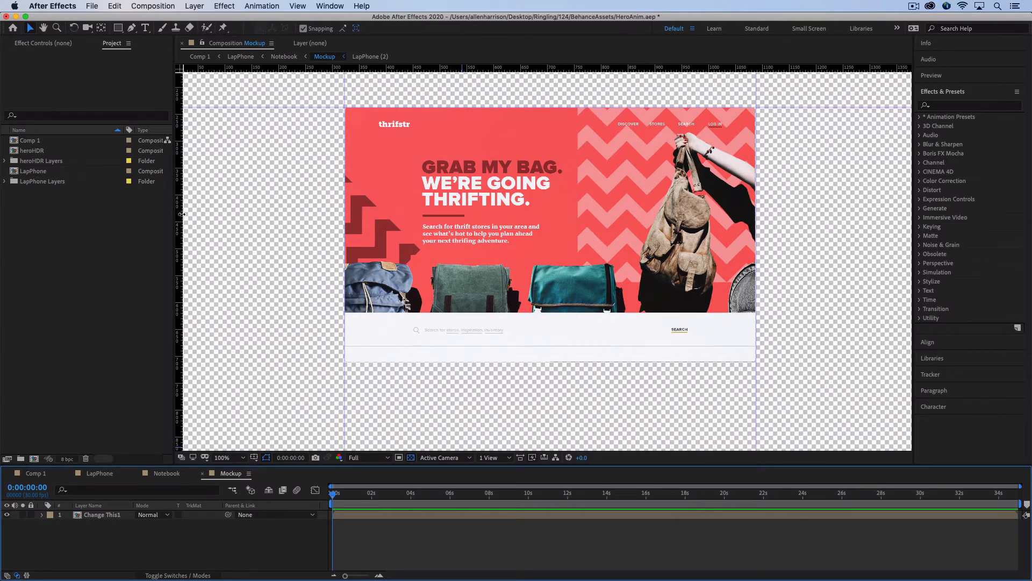
- Try placing a vertical ruler guide along the left edge of the website image, and undo it
key(super+r)
key(super+r)
drag(182, 214, 343, 230)
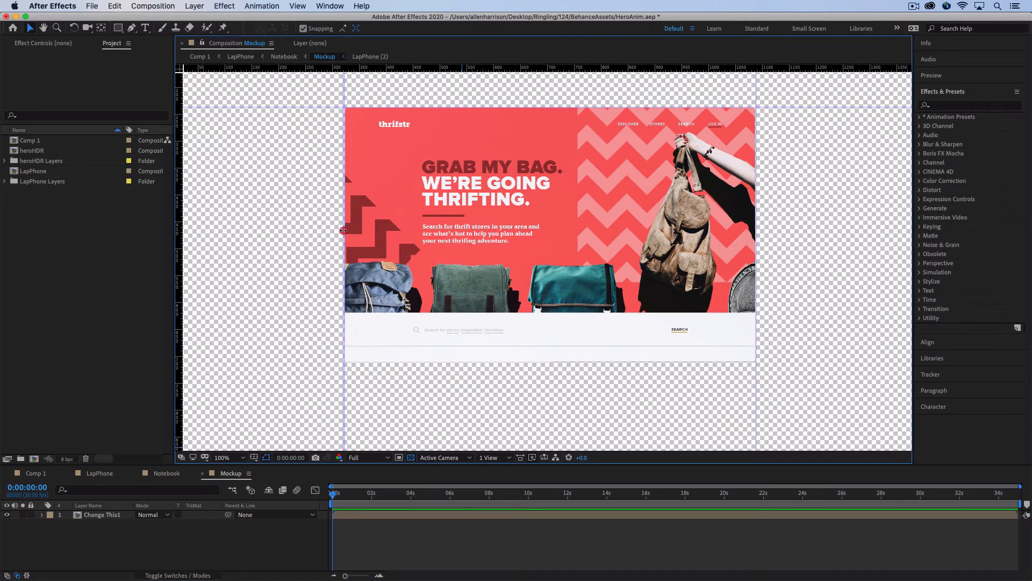
key(super+z)
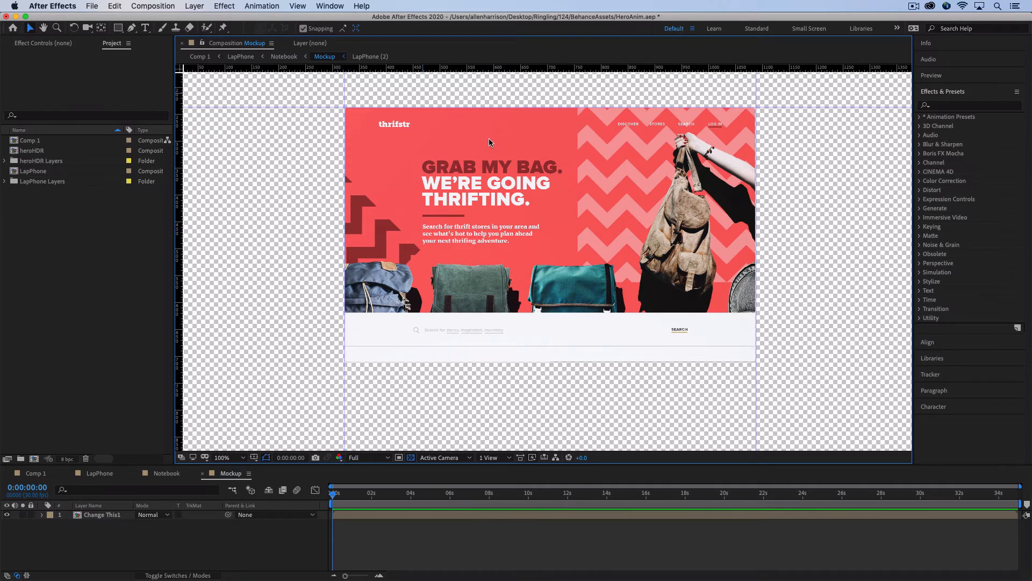
- Hide the Change This1 layer and open the BehanceAssets folder for importing a file
click(7, 514)
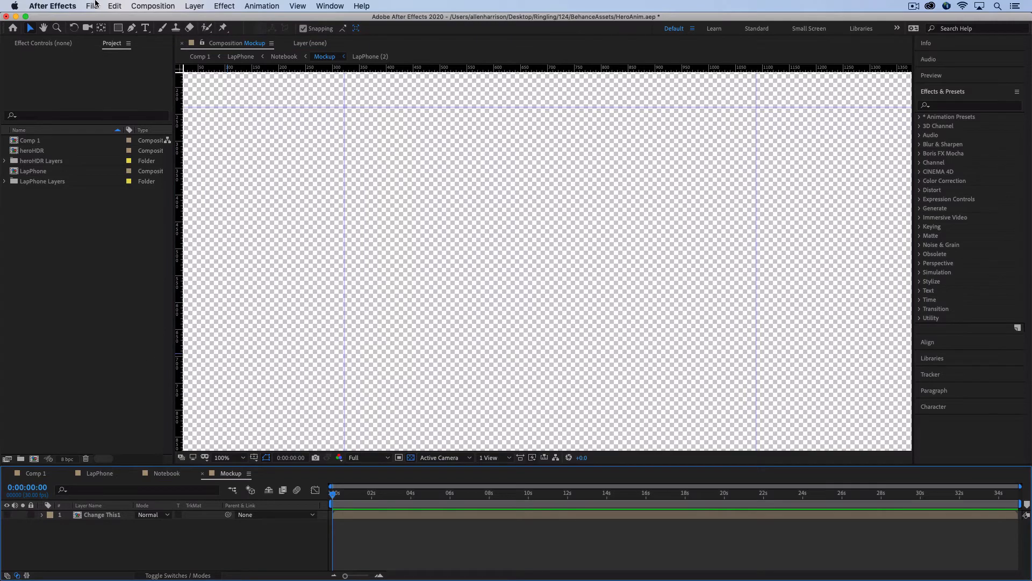
click(93, 6)
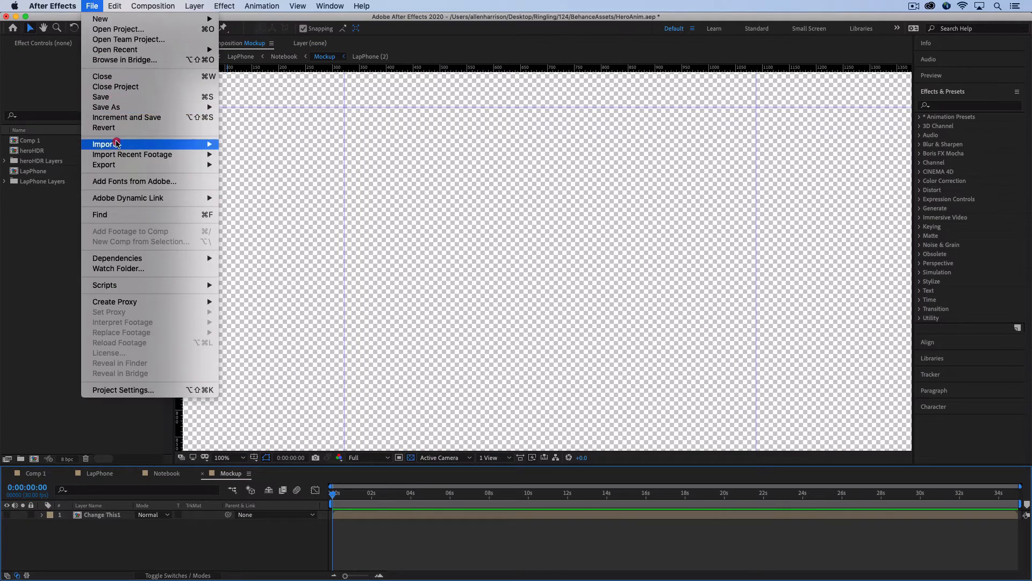
mouse_move(117, 145)
click(255, 149)
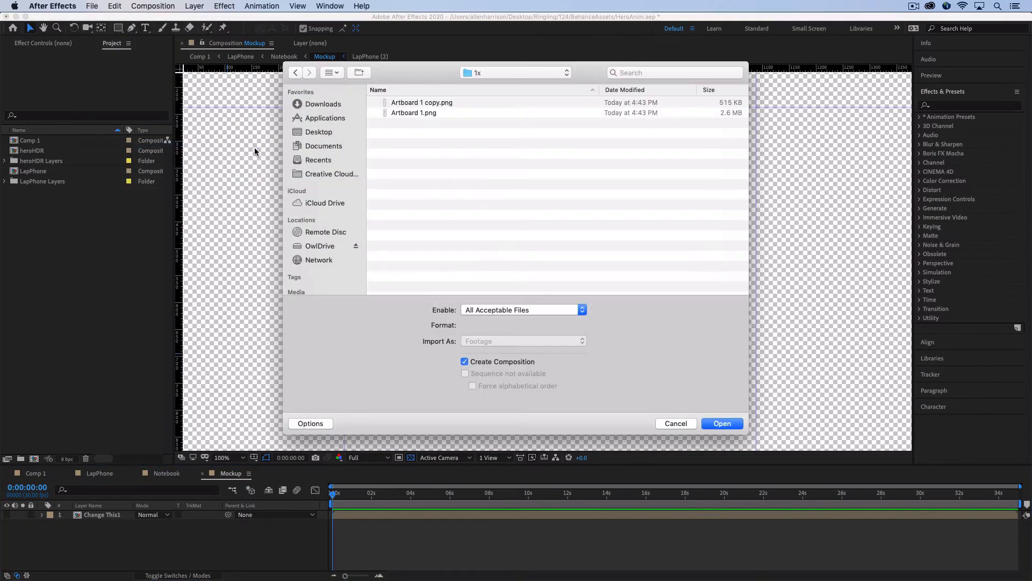
click(469, 75)
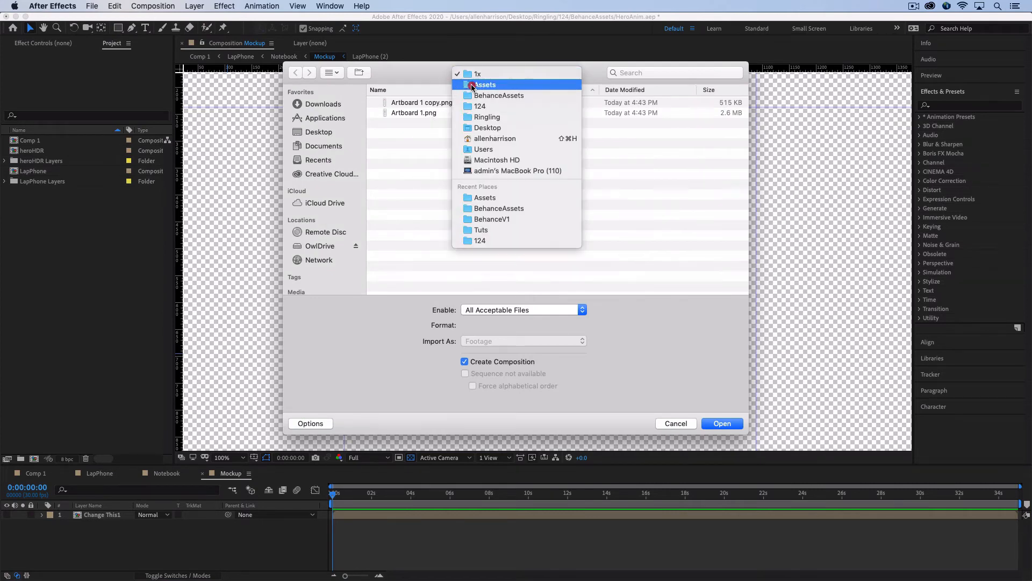
click(472, 95)
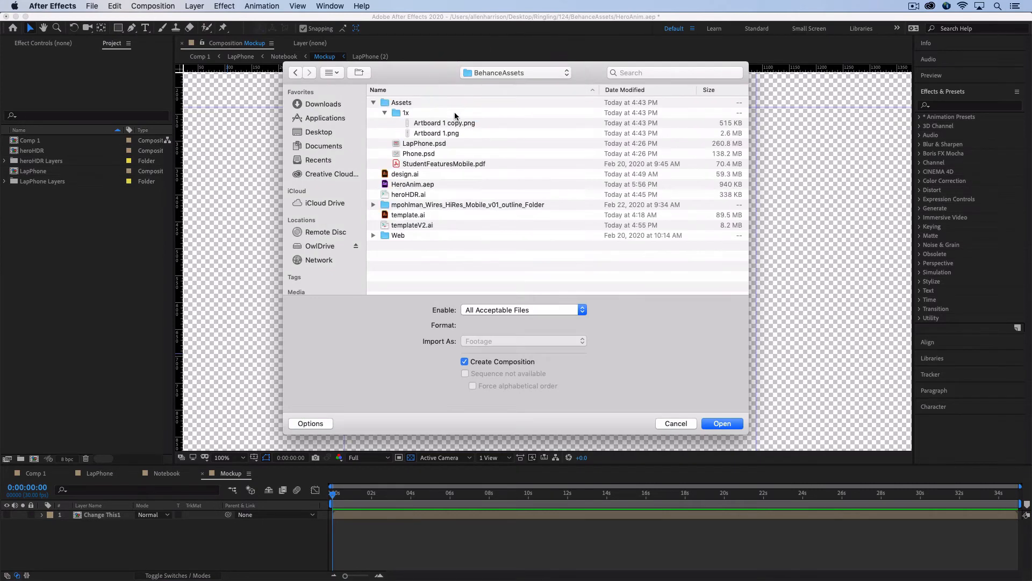
- Preview both artboard PNGs in the 1x folder and import Artboard 1.png with Create Composition enabled
click(409, 133)
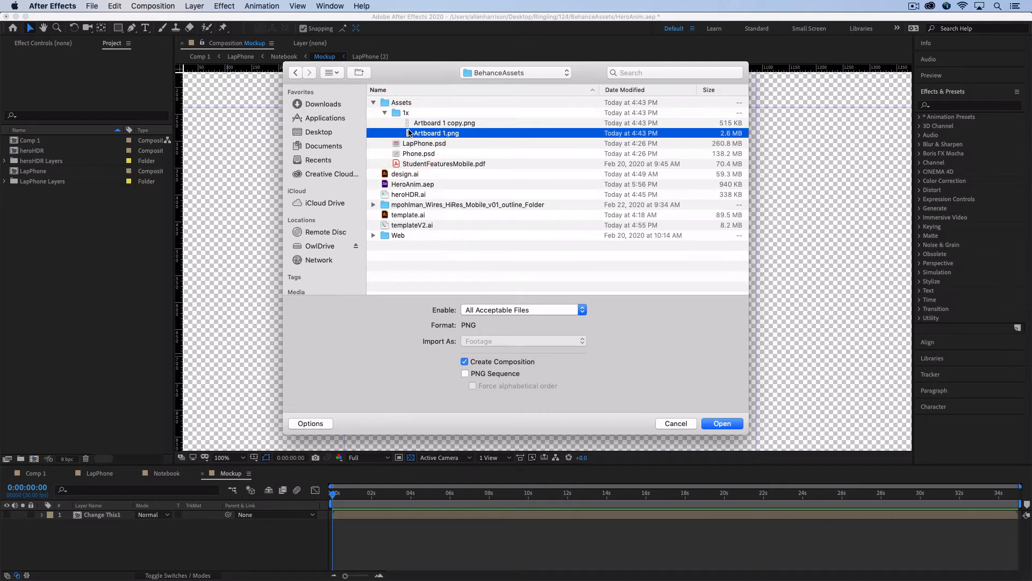
key(space)
key(space)
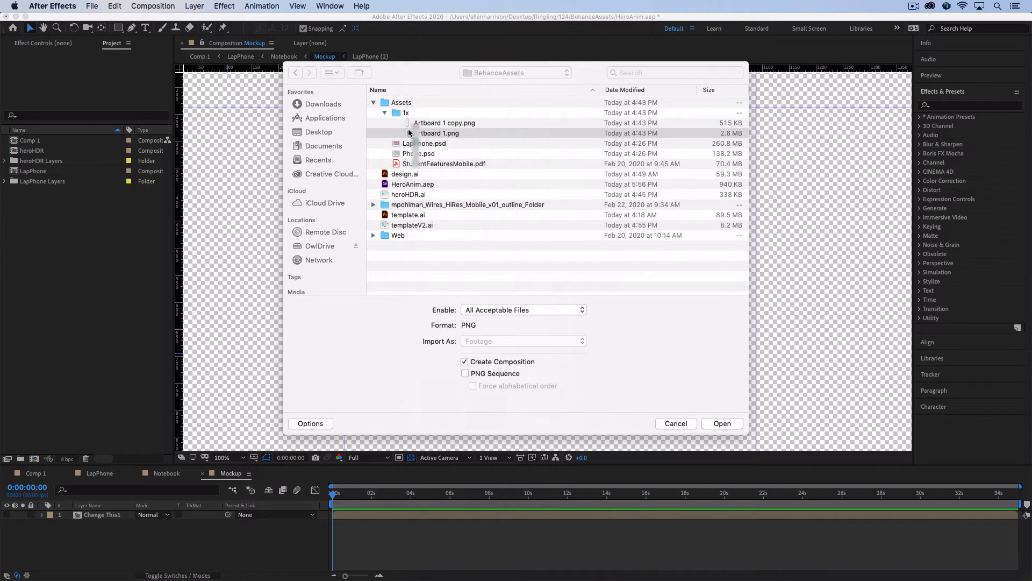
click(410, 127)
key(space)
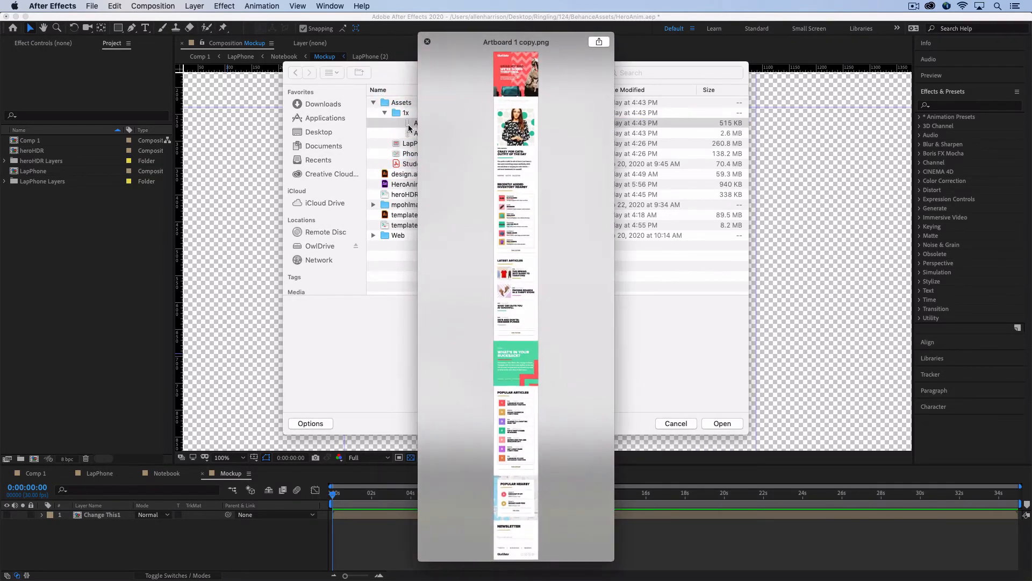
key(space)
click(410, 132)
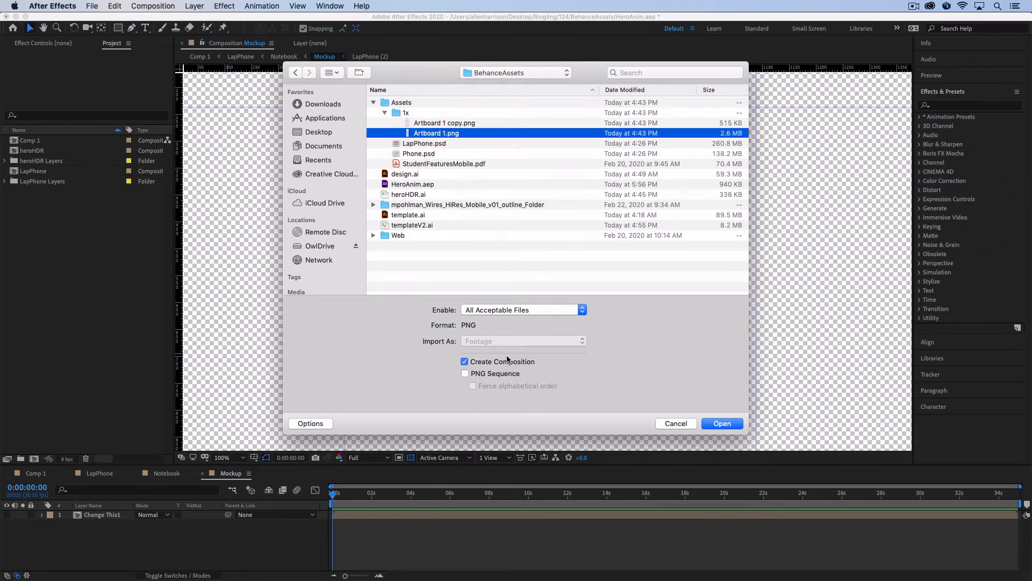
click(735, 426)
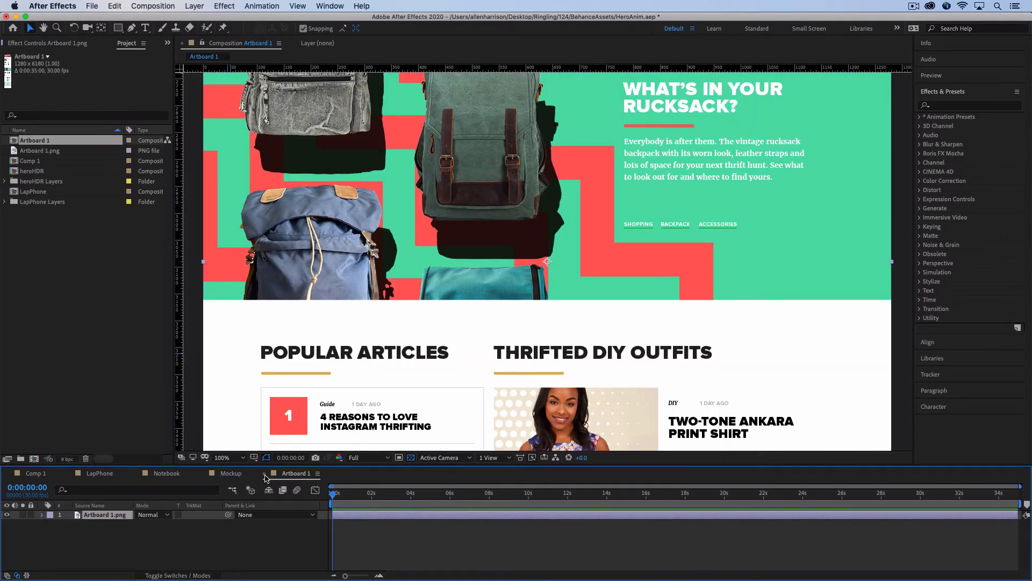
- Close the Artboard 1 composition and add it to the Mockup composition above the Change This1 layer
click(264, 475)
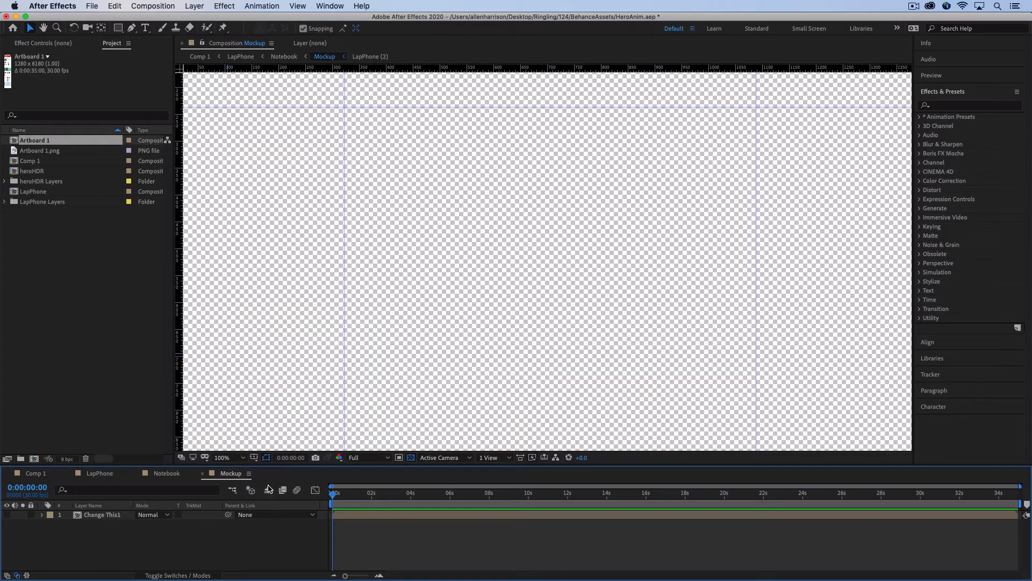
drag(17, 139, 494, 226)
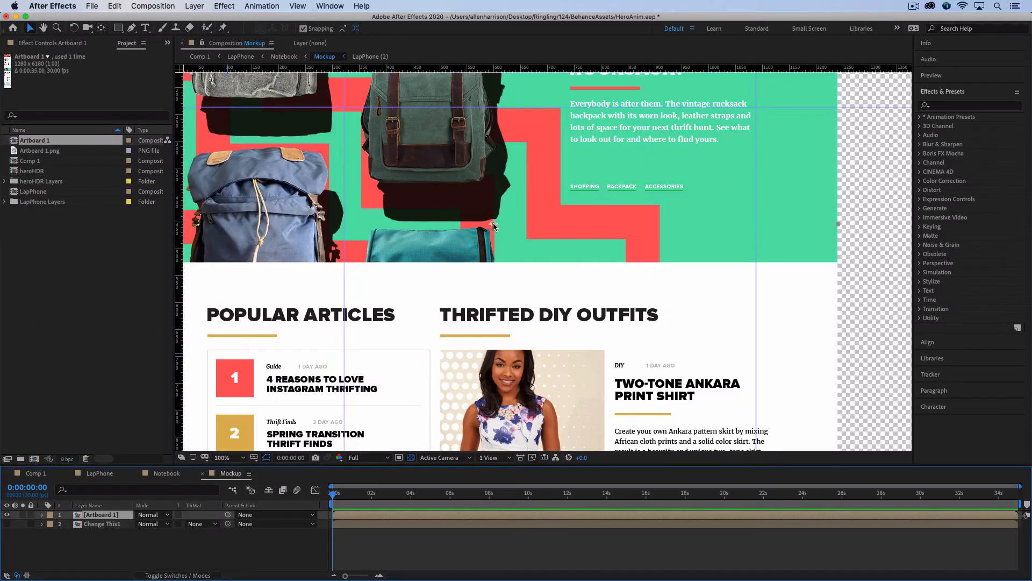
key(super+minus)
key(super+minus)
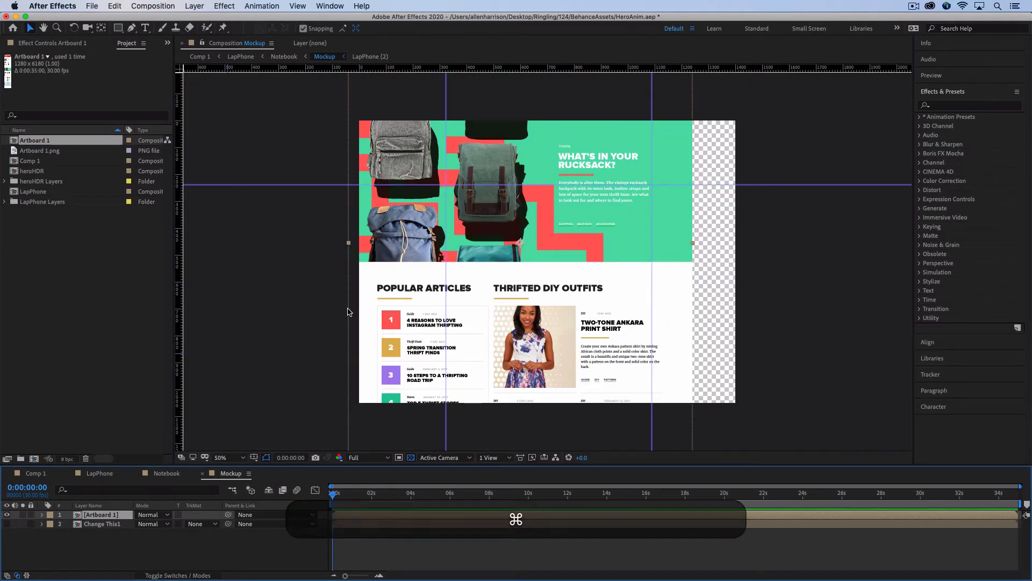
- Scale the Artboard 1 layer to 60% and align its top and side edges with the guides, at about 706, 2091
key(s)
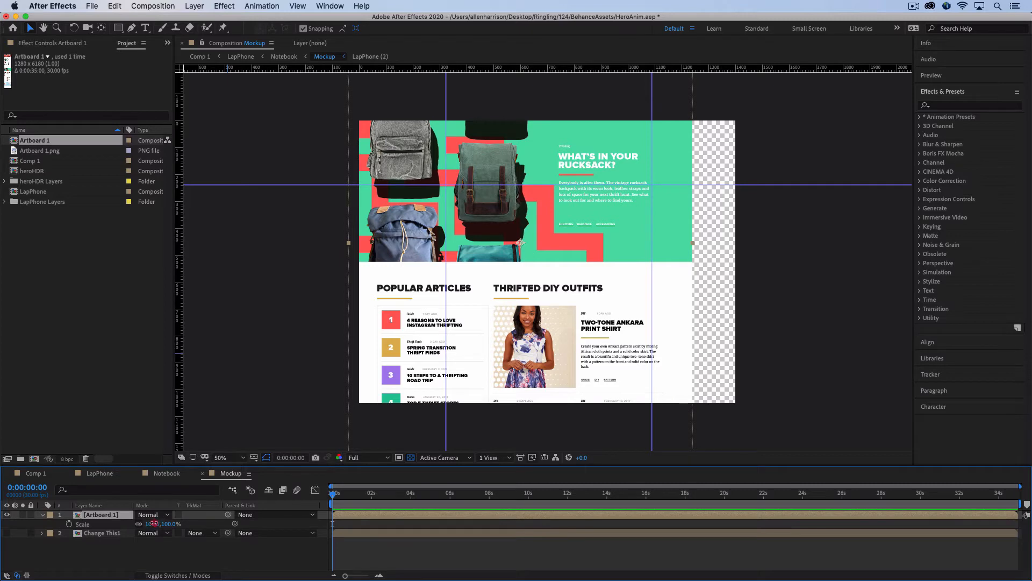
drag(153, 523, 129, 523)
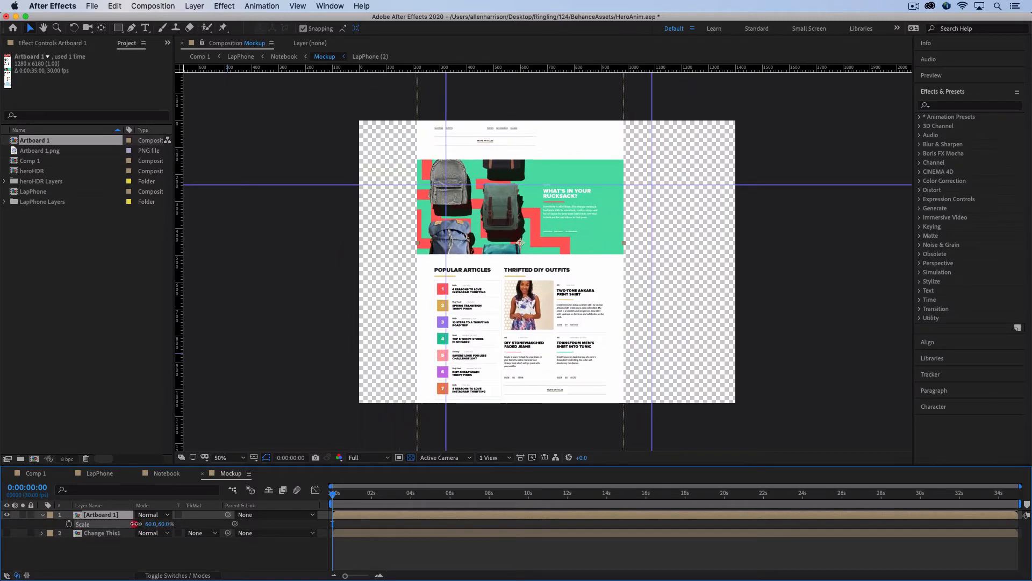
drag(489, 258, 517, 379)
drag(527, 208, 538, 380)
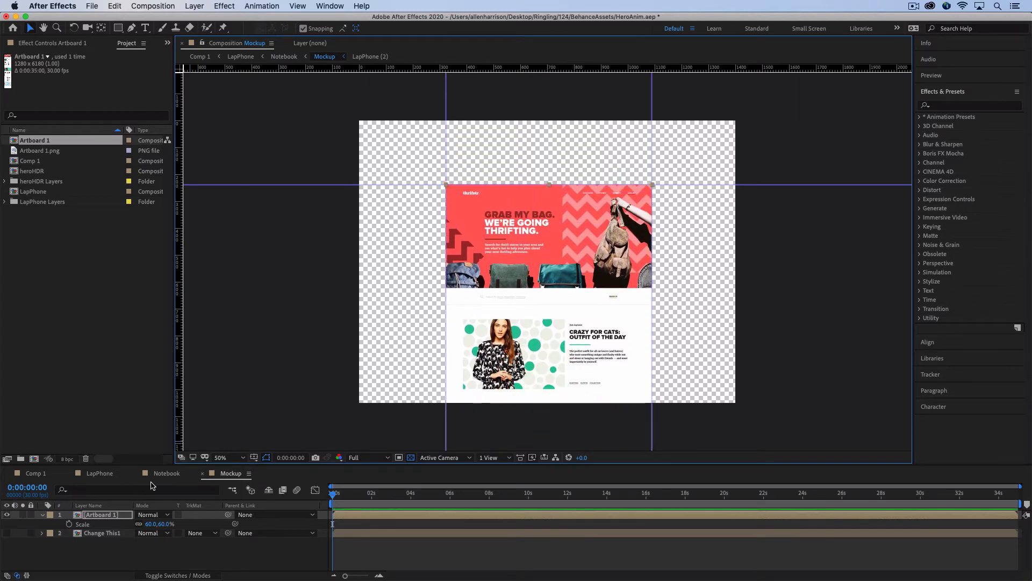
- Animate the Artboard 1 layer's Position from 706, 2091 at 0:00:00:00 to 706, -803 at 0:00:34:29
key(p)
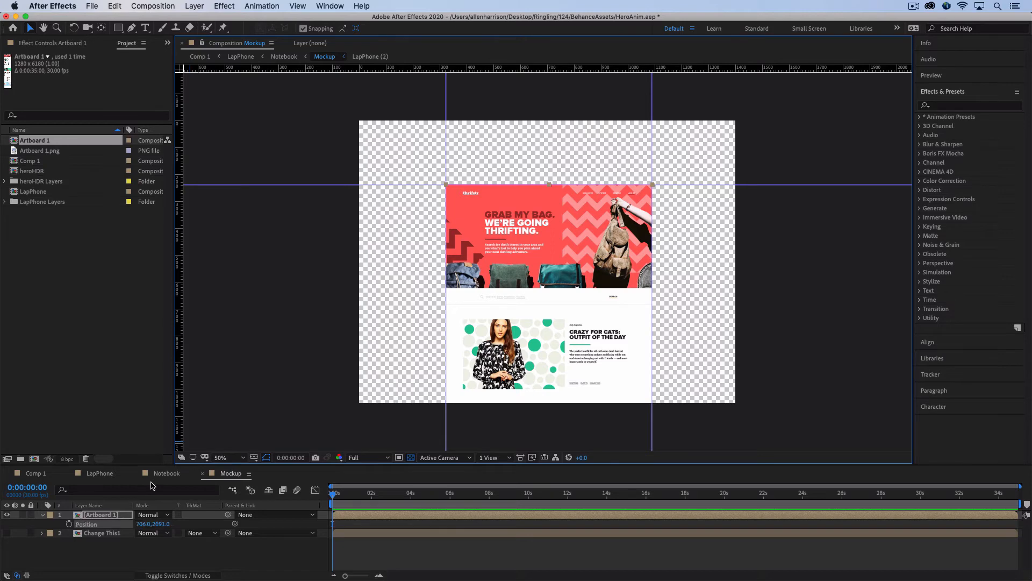
click(73, 523)
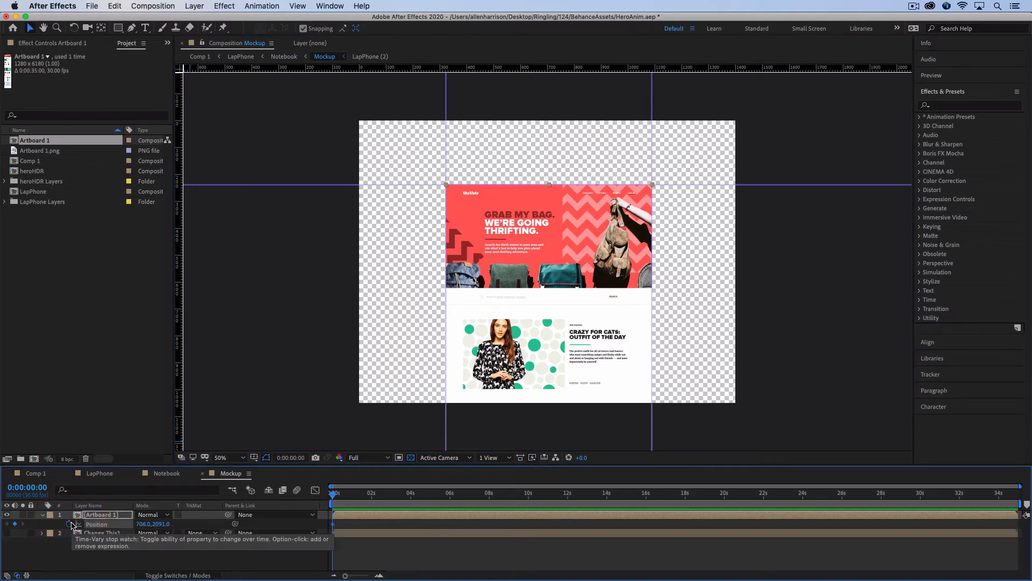
key(End)
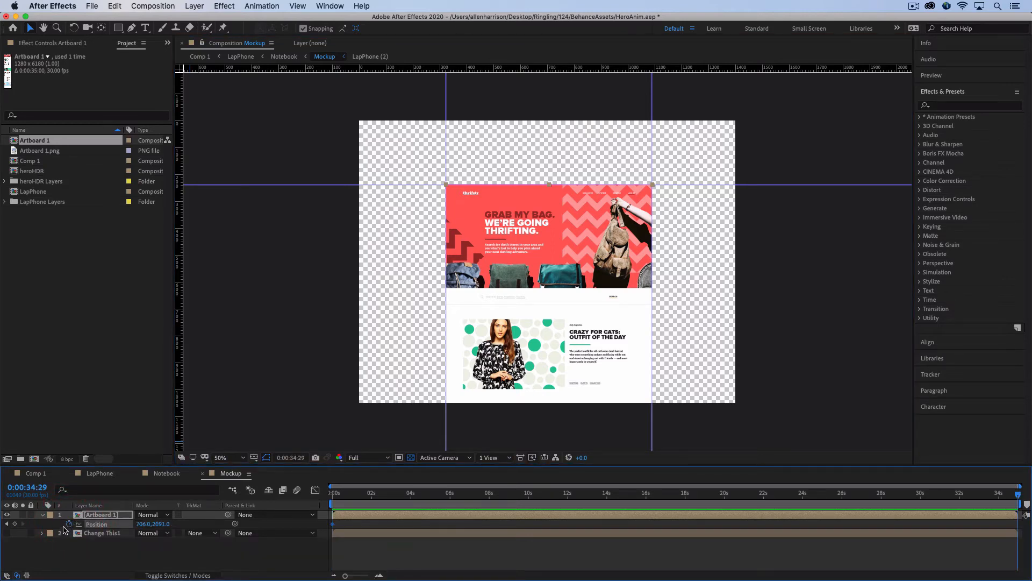
click(15, 524)
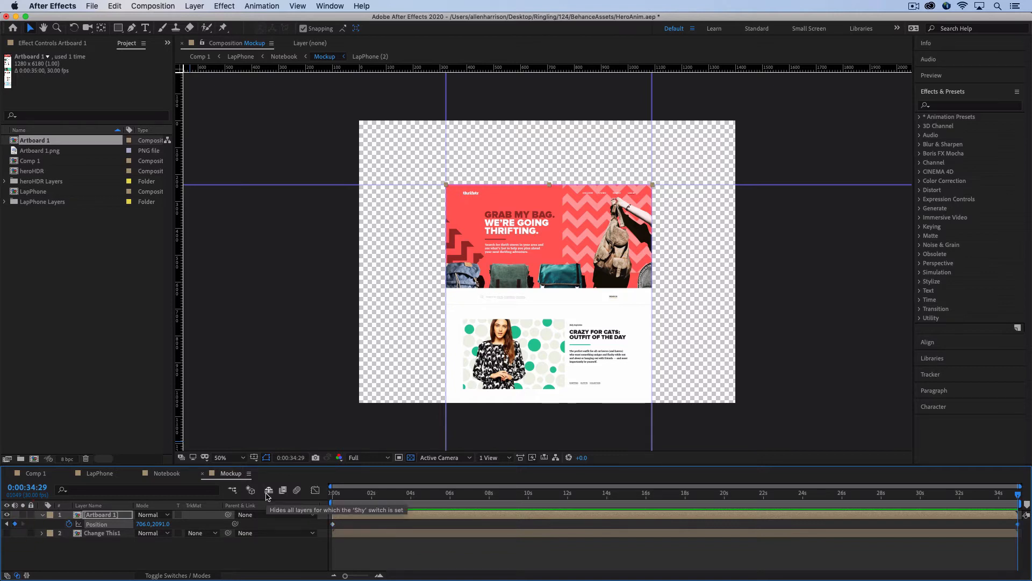
drag(591, 341, 568, 258)
drag(568, 347, 554, 237)
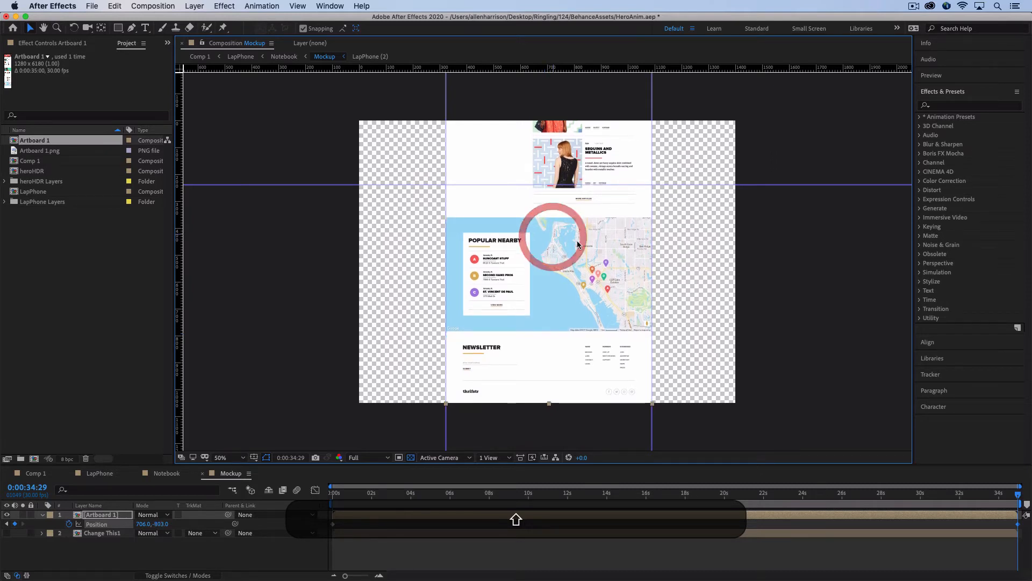
- Apply Easy Ease In to the final Position keyframe and Easy Ease Out to the first one
right_click(1019, 524)
mouse_move(990, 574)
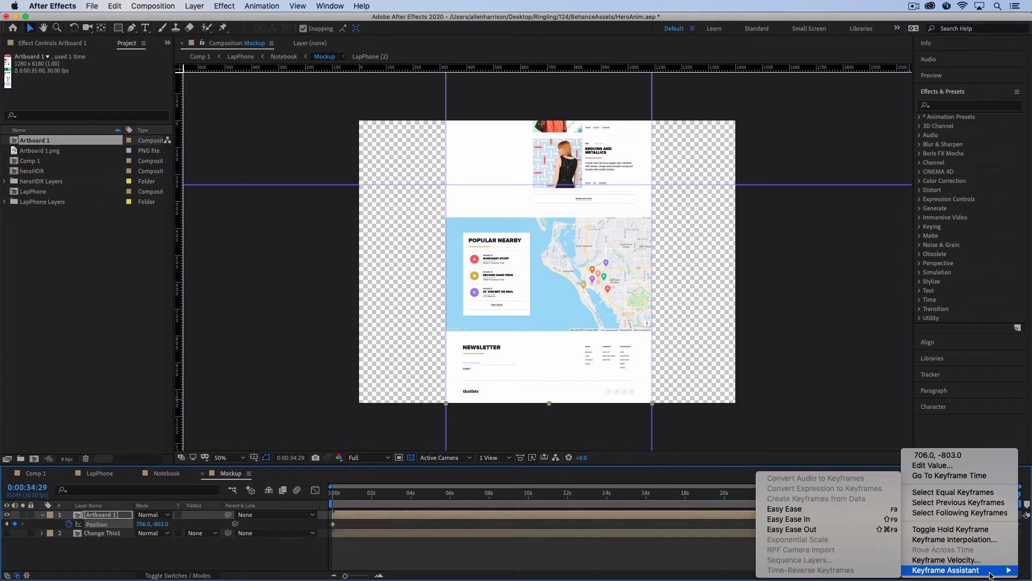
click(848, 518)
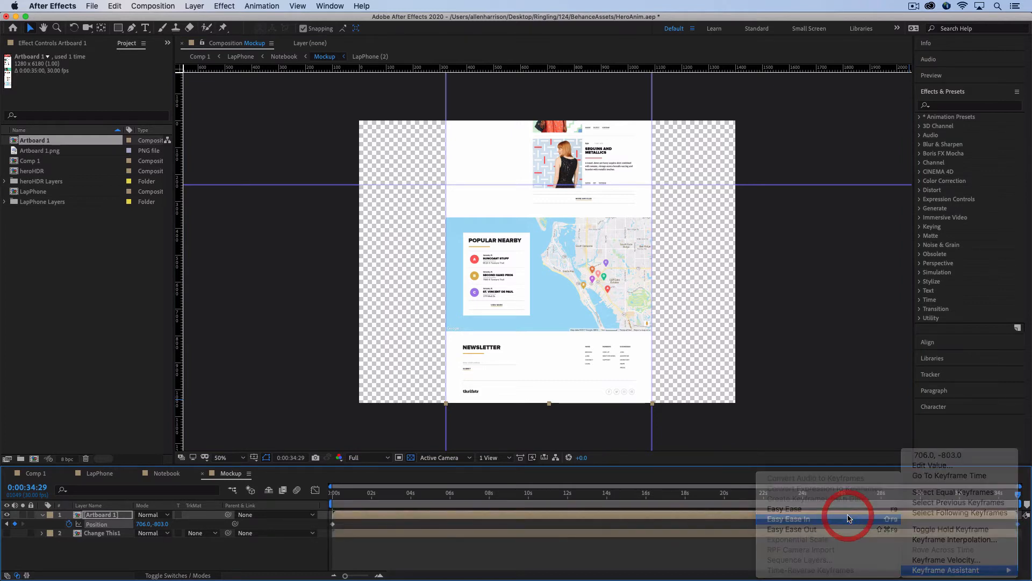
right_click(333, 523)
mouse_move(387, 570)
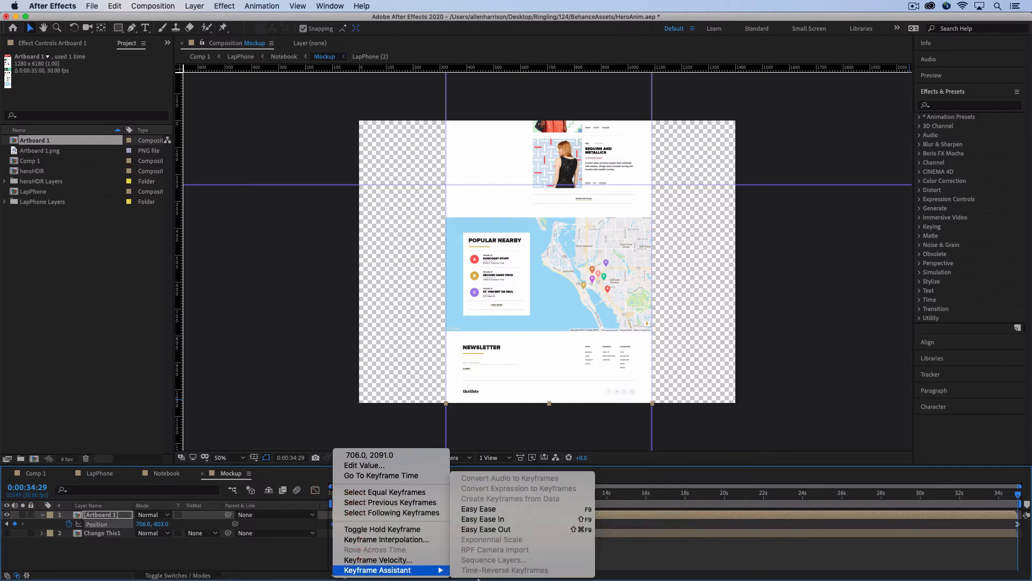
click(530, 532)
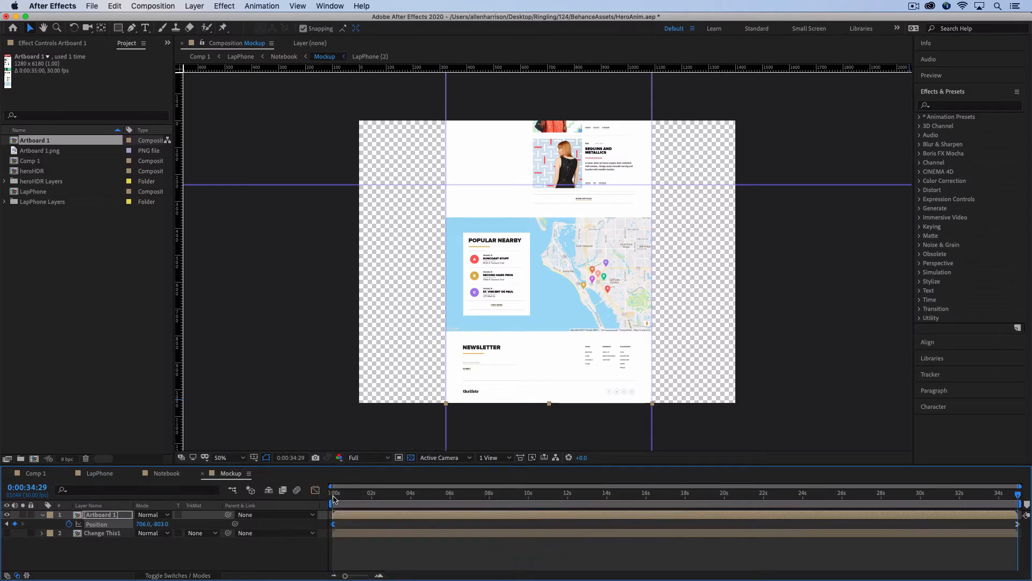
- Close the Mockup and Notebook compositions, checking the scroll animation in Notebook and LapPhone
key(Home)
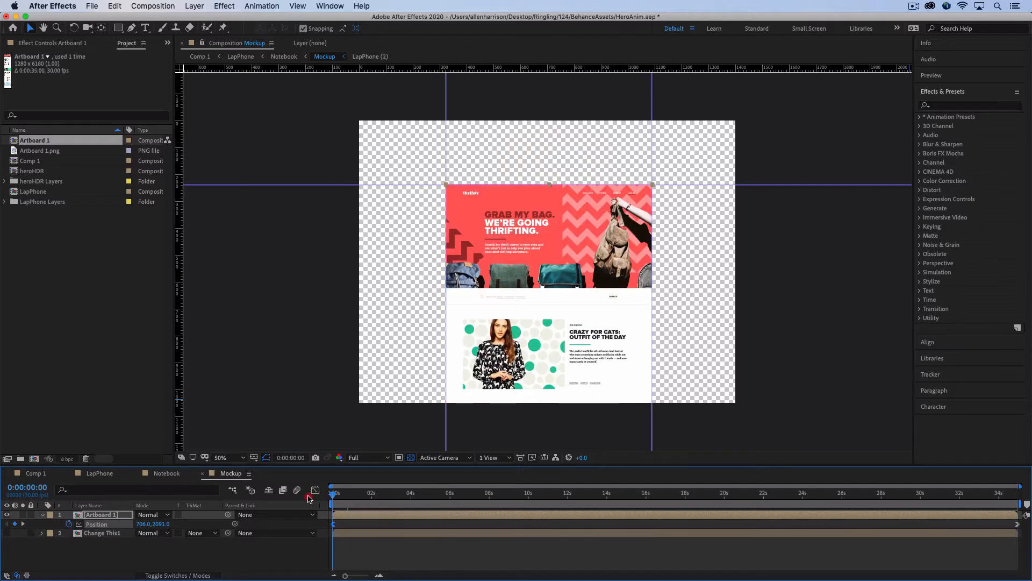
click(203, 474)
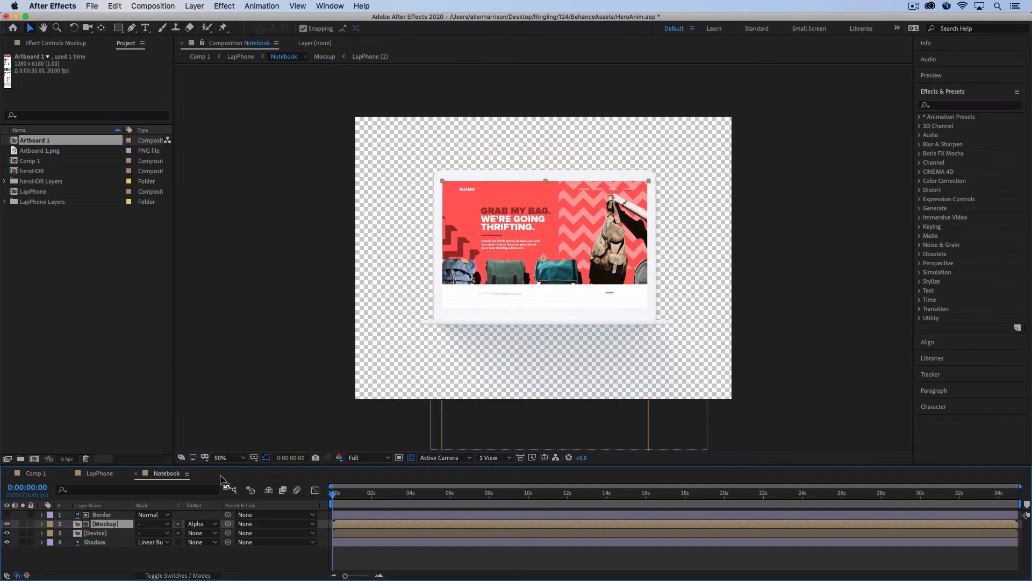
drag(352, 500, 549, 493)
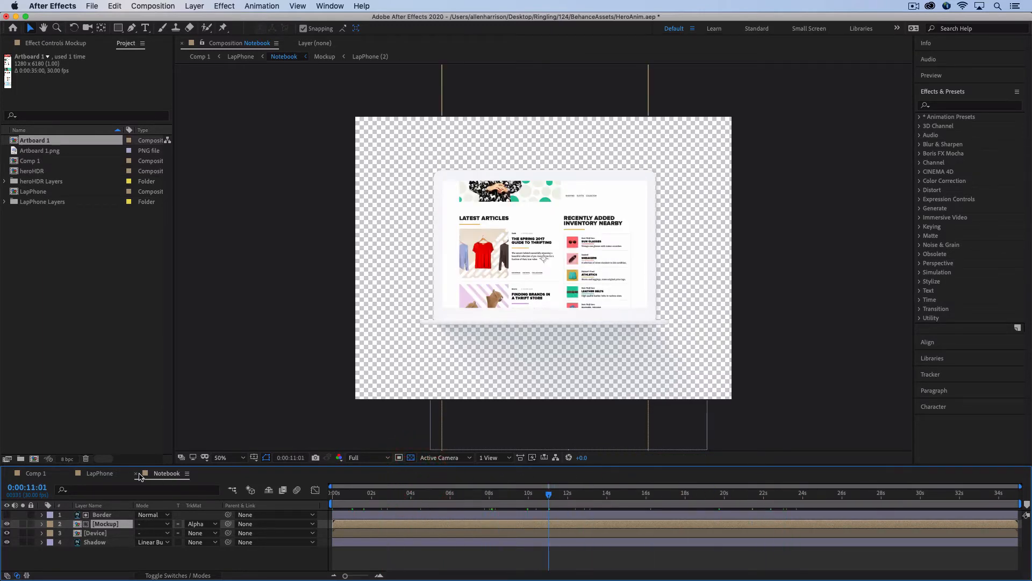
click(137, 473)
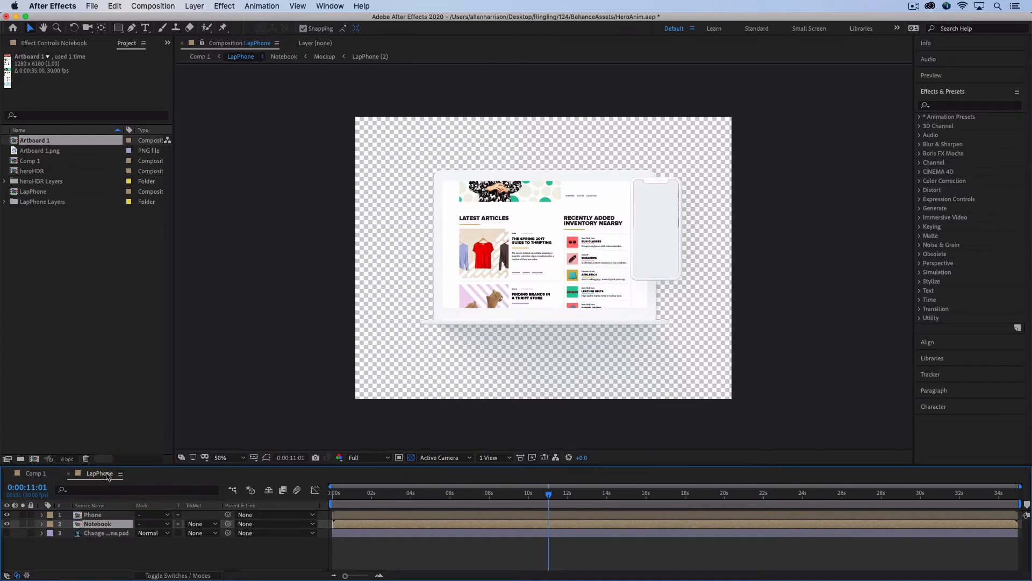
drag(417, 501, 300, 495)
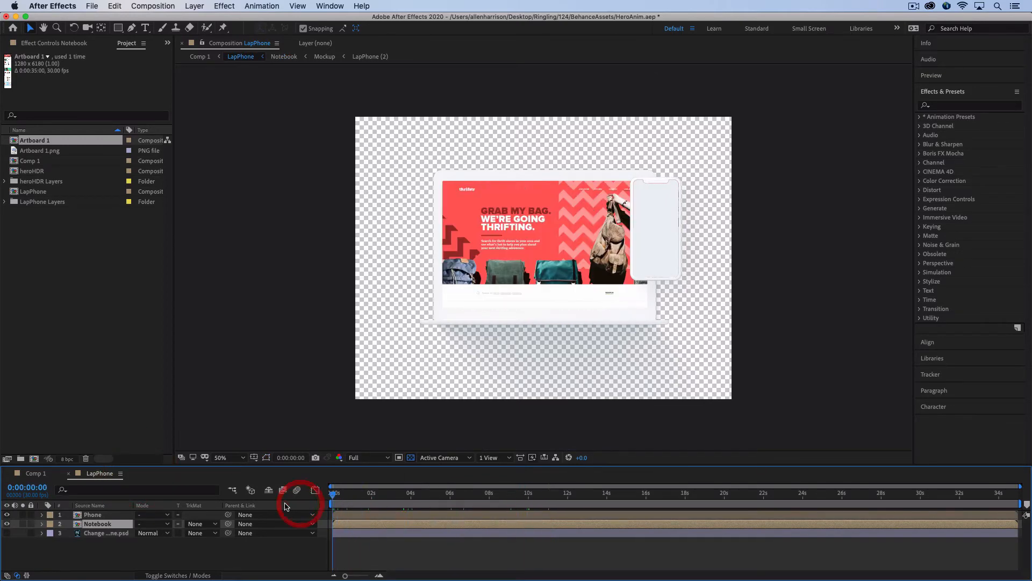
- Close the LapPhone composition and preview the laptop scroll animation in Comp 1
click(69, 473)
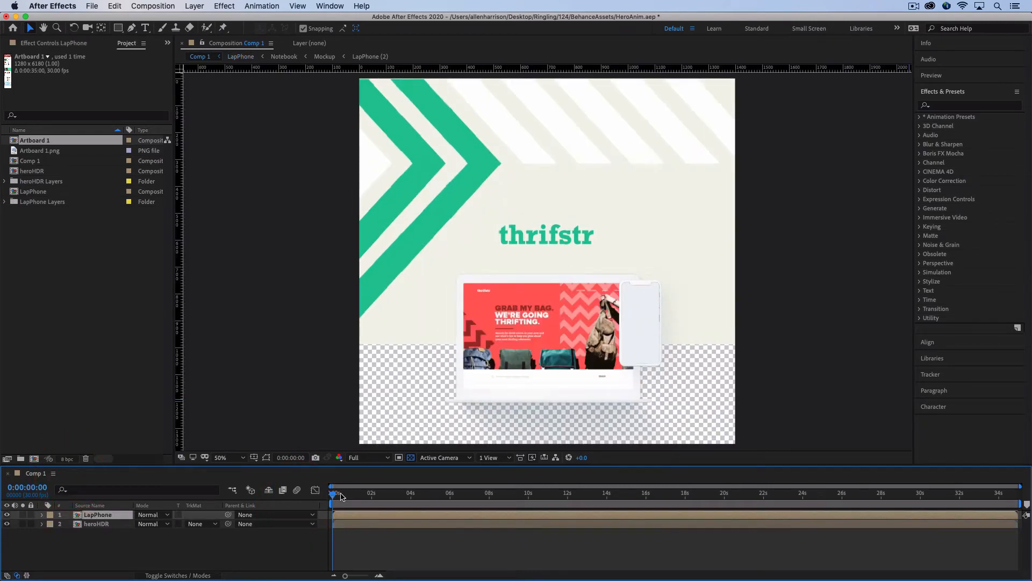
drag(340, 496, 867, 495)
drag(952, 493, 284, 496)
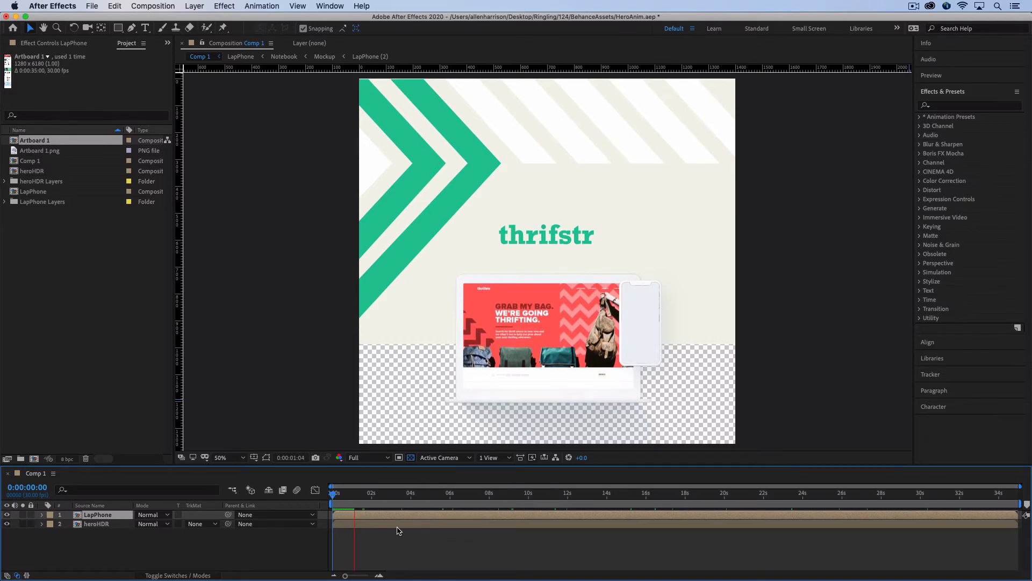
drag(416, 500, 299, 460)
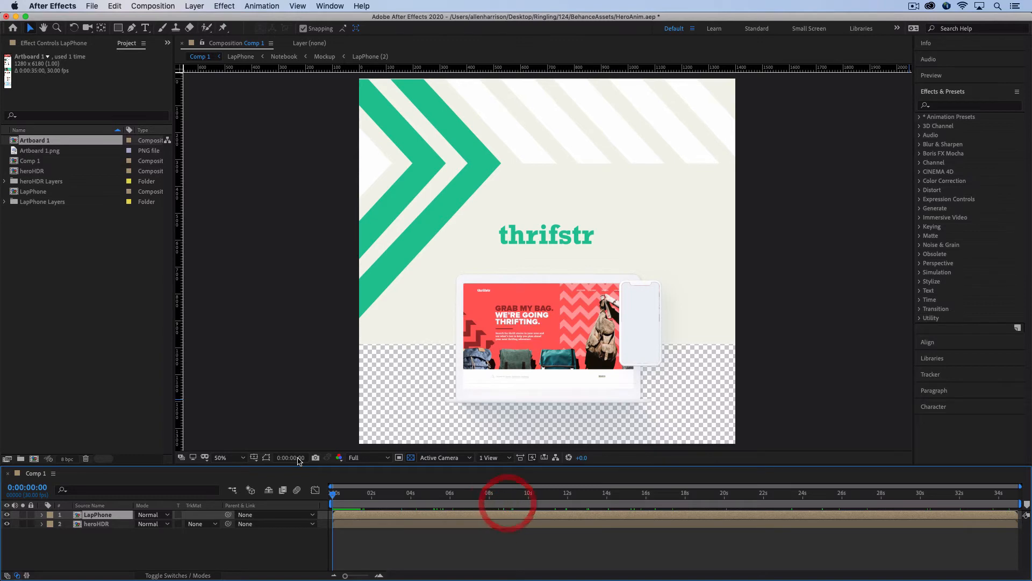
key(space)
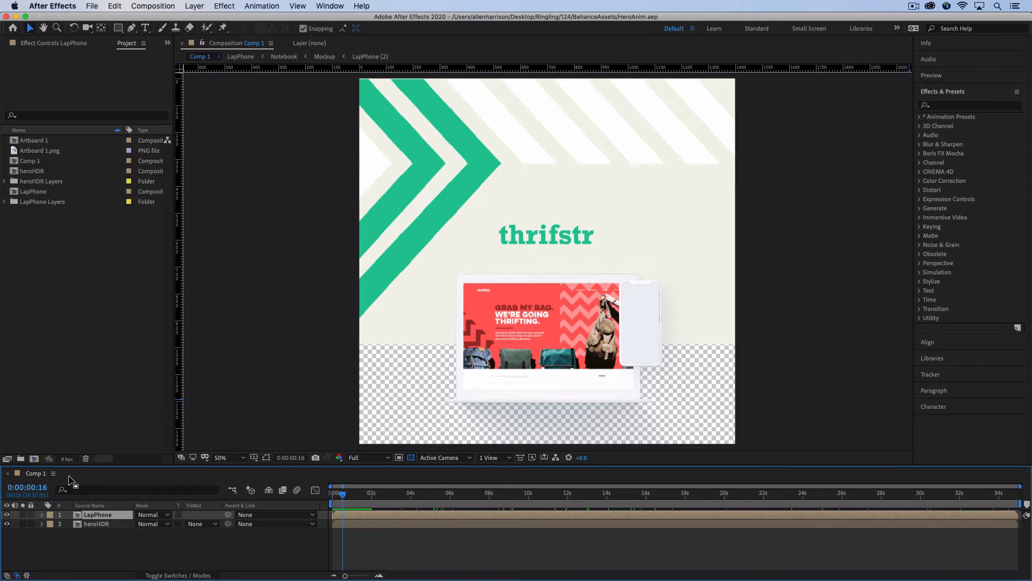
- Open the Mockup composition nested within LapPhone and Notebook, and collapse the Artboard 1 layer's properties
double_click(76, 518)
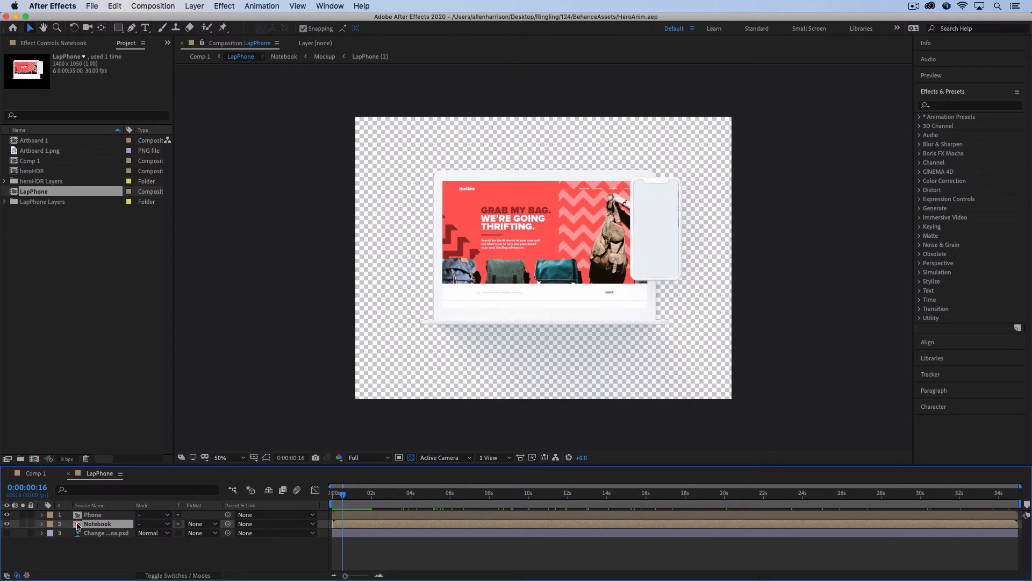
double_click(78, 525)
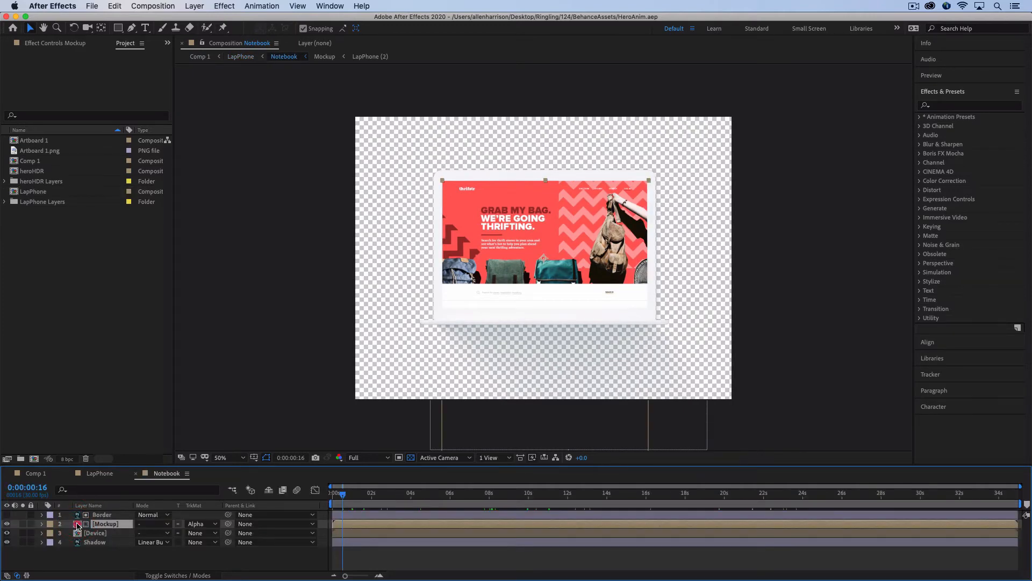
double_click(78, 525)
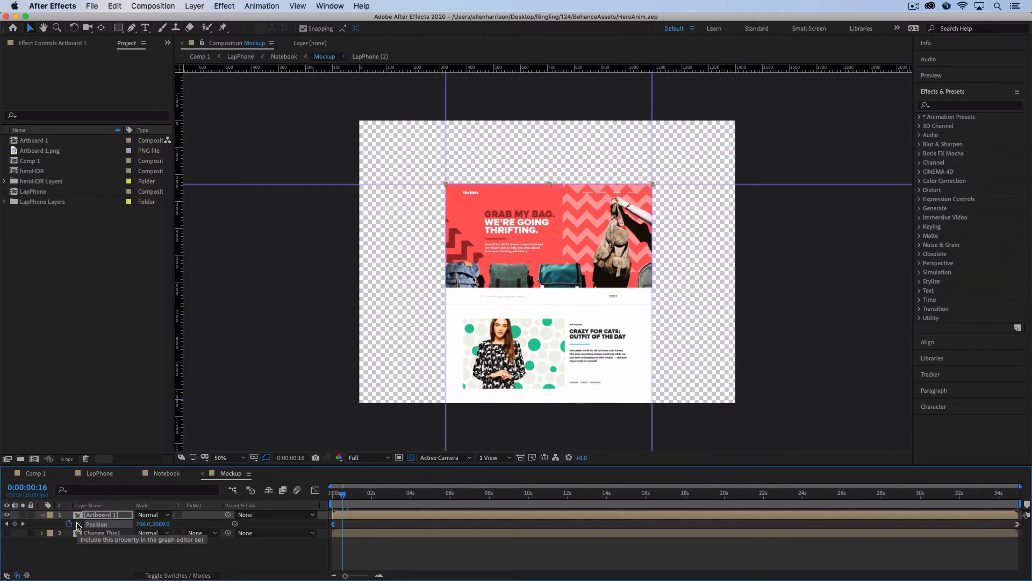
click(43, 515)
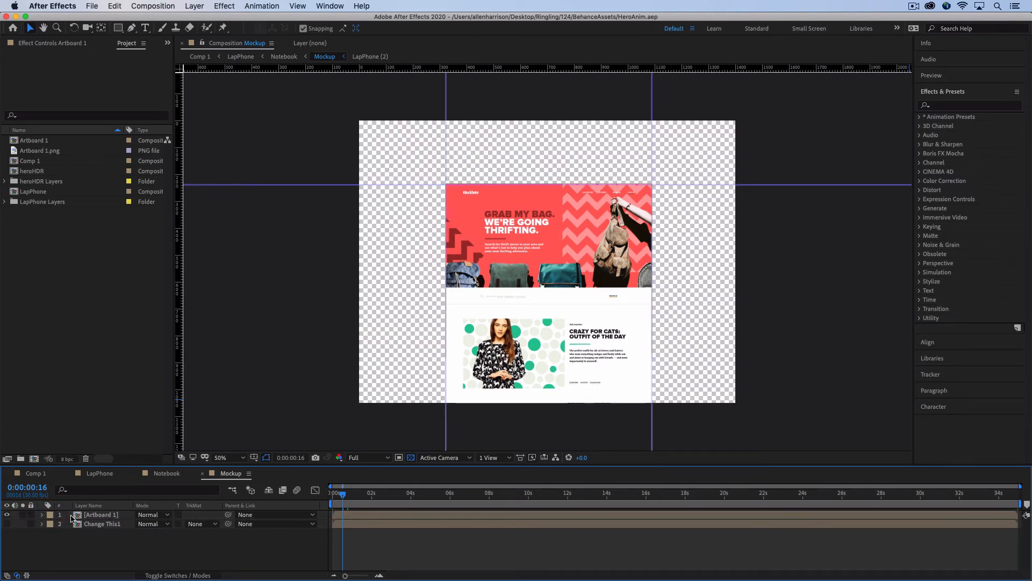
- Duplicate the Artboard 1 layer and hide the lower copy
click(82, 518)
key(super+d)
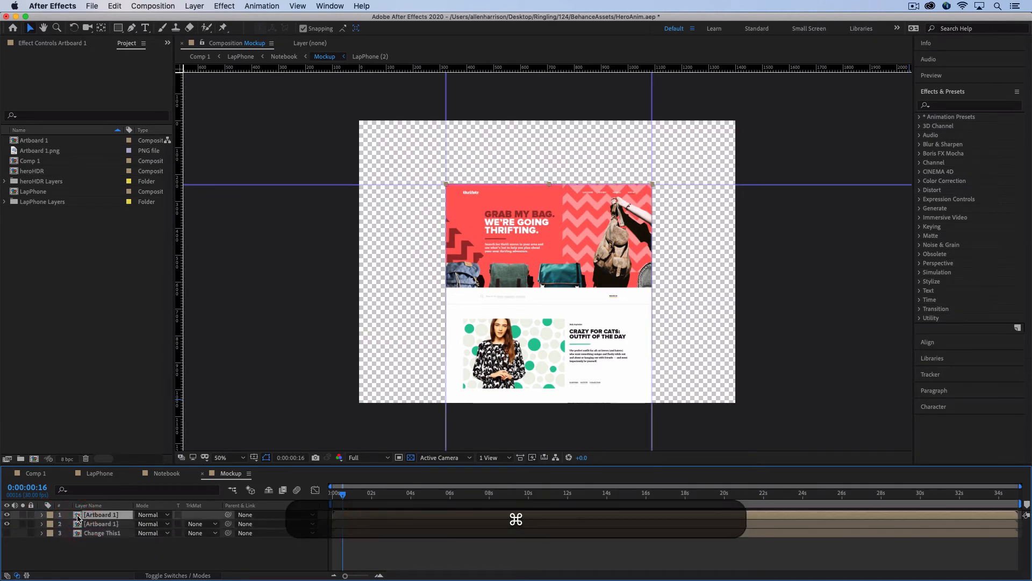
click(6, 523)
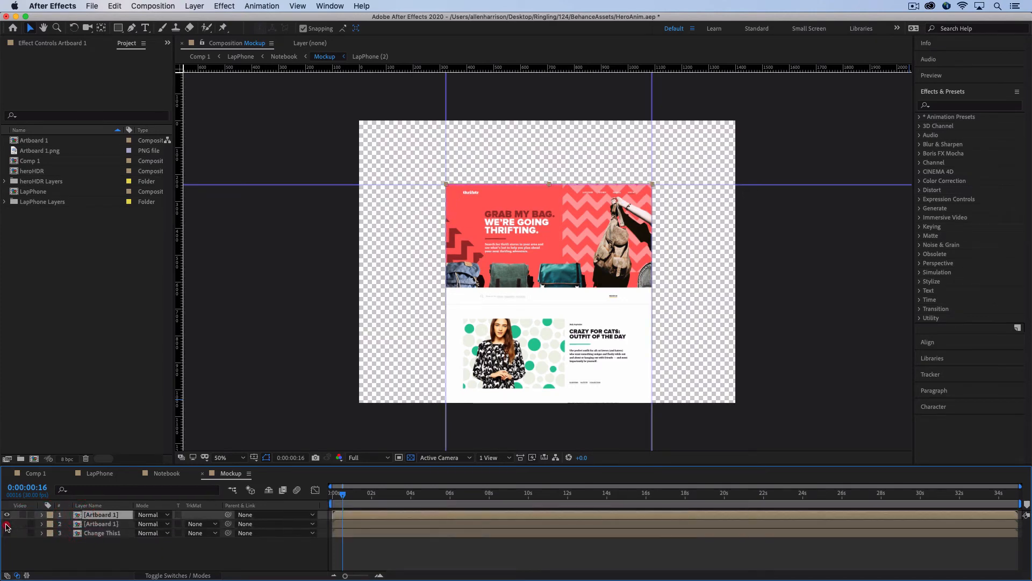
- Show the upper Artboard 1 layer's Position and delete its keyframe at the end of the timeline
click(43, 515)
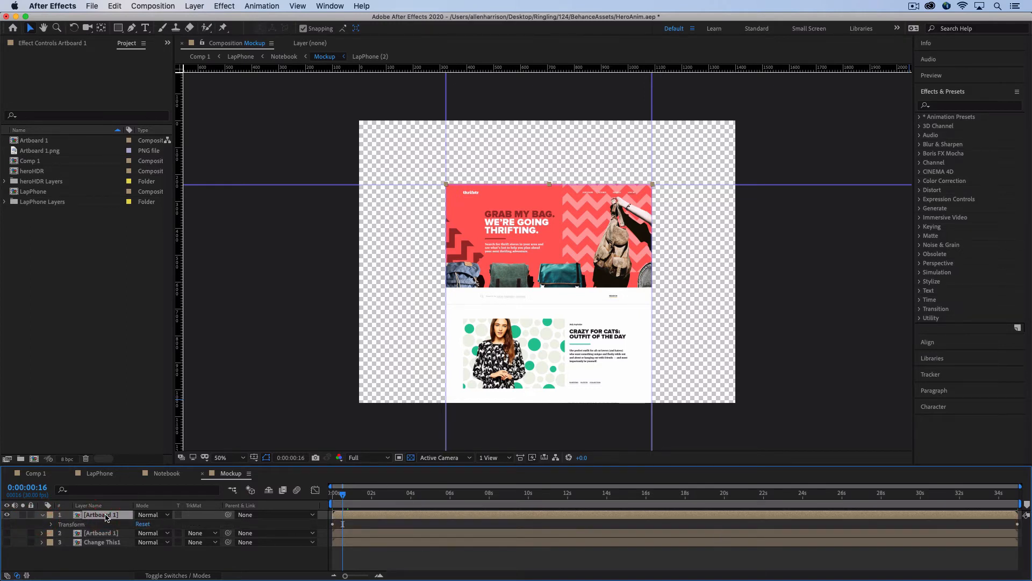
key(p)
click(1018, 524)
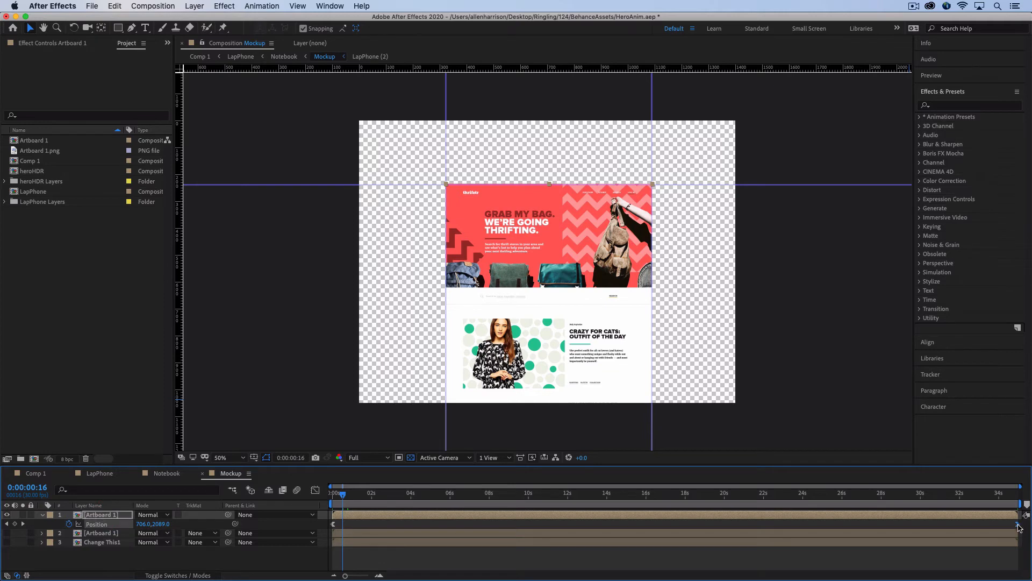
key(Down)
key(Down)
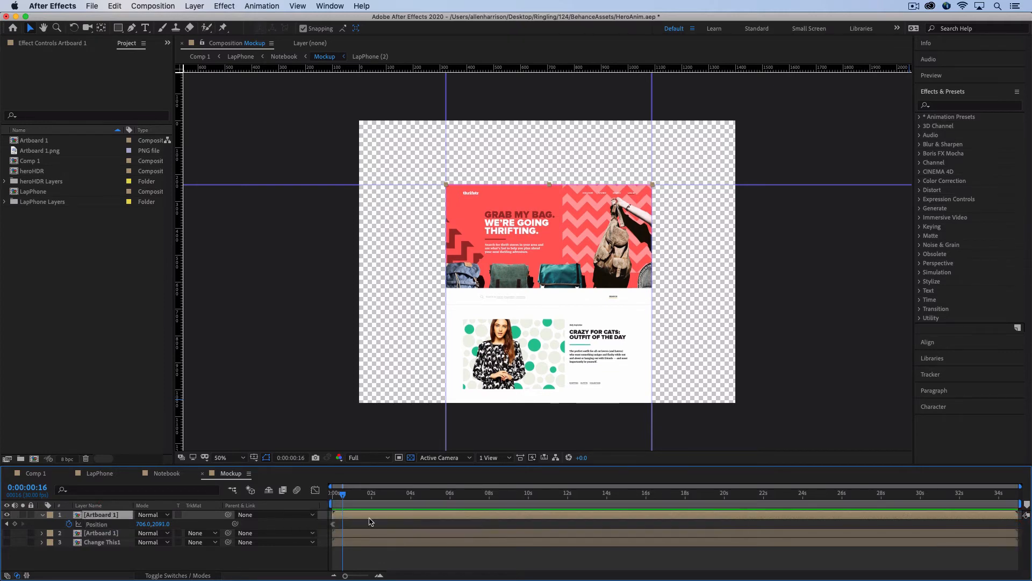
- Keyframe the upper Artboard 1 layer's Position at 706, 1613 at 0:00:02:00 and apply Easy Ease In to that keyframe
drag(346, 498, 373, 498)
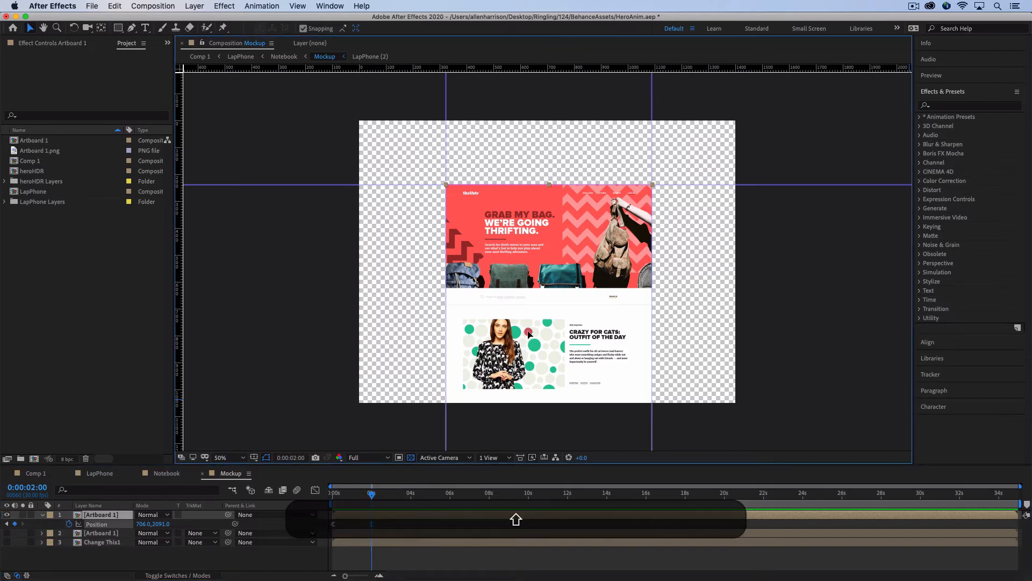
drag(529, 344, 530, 214)
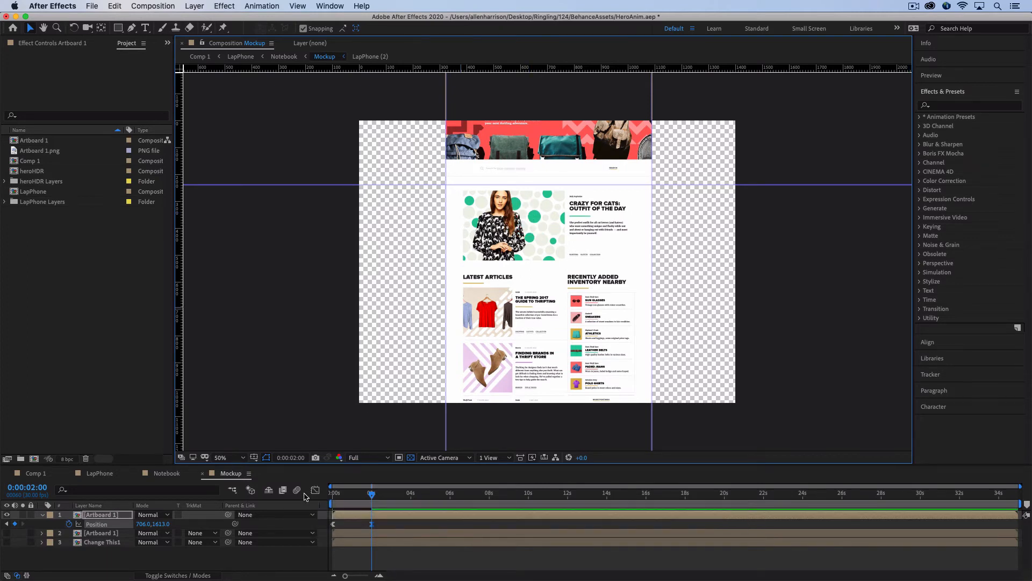
ctrl+click(371, 525)
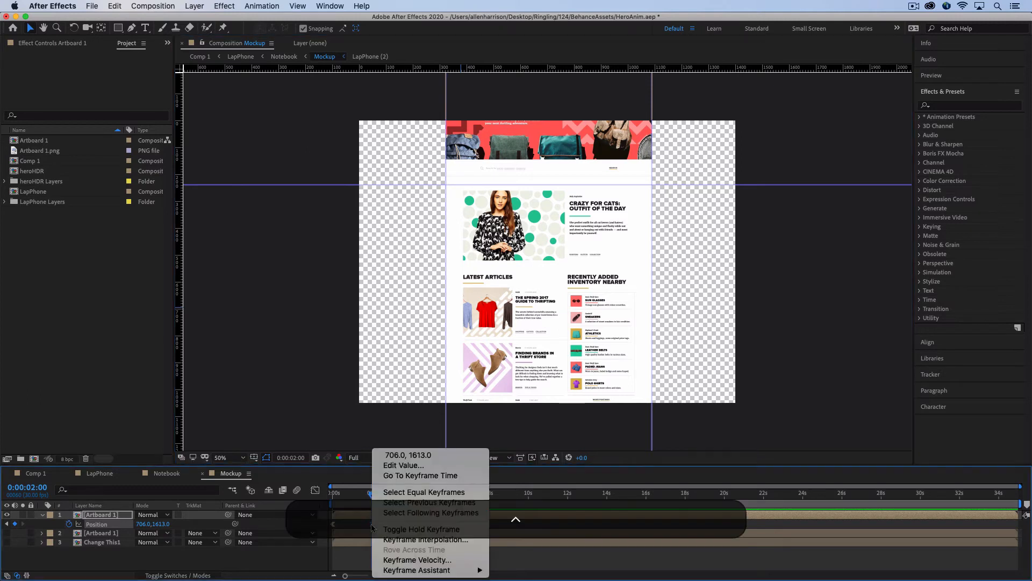
click(371, 528)
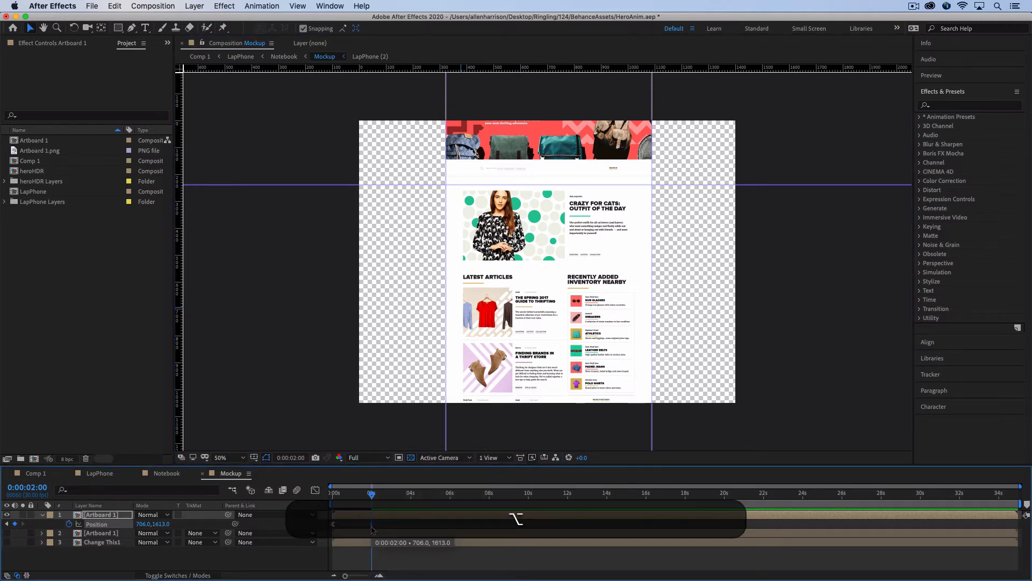
ctrl+click(372, 525)
mouse_move(403, 571)
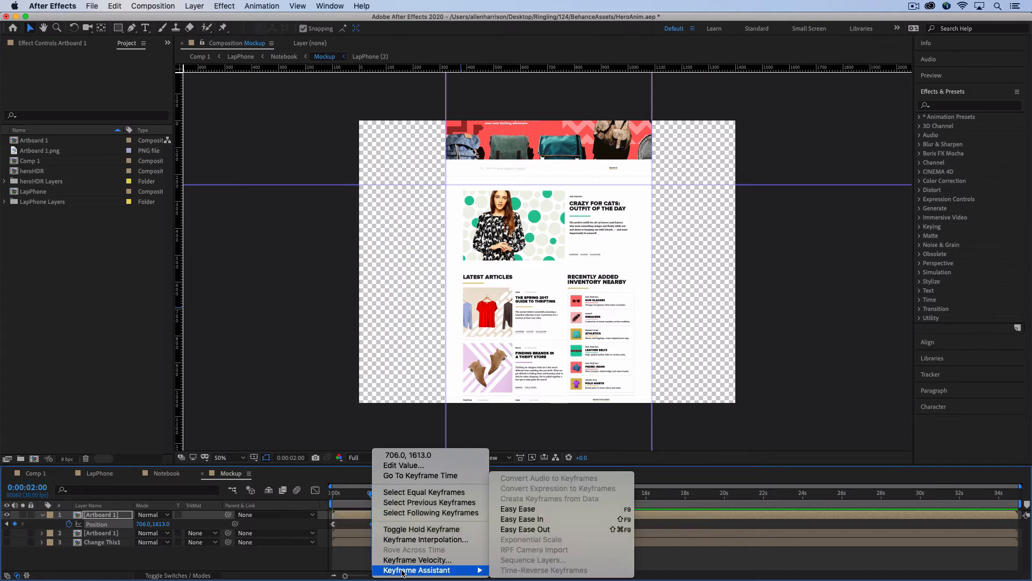
click(515, 519)
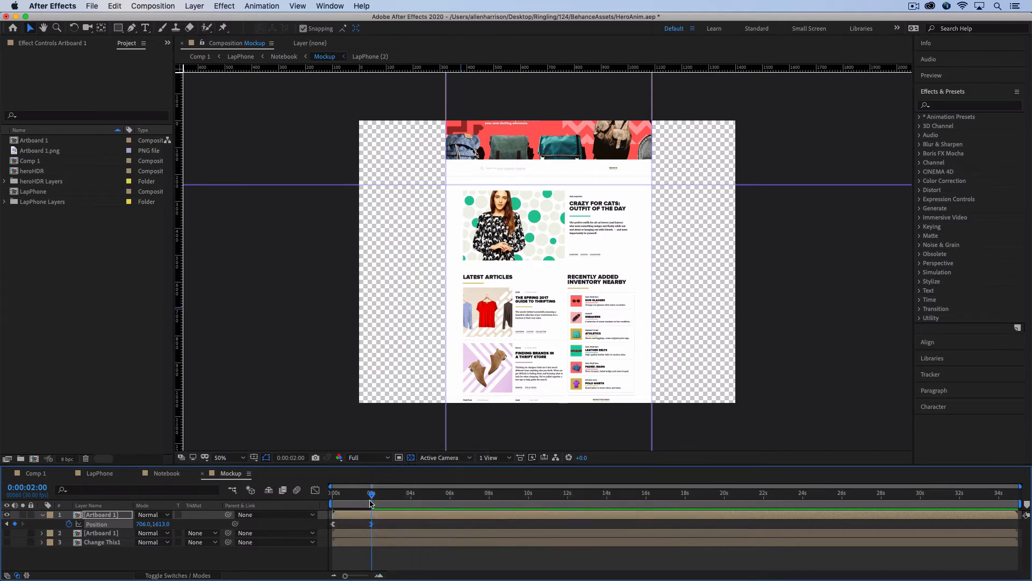
- Add a Position keyframe to the upper Artboard 1 layer at 0:00:02:07 and apply Easy Ease Out to it
drag(370, 502, 377, 499)
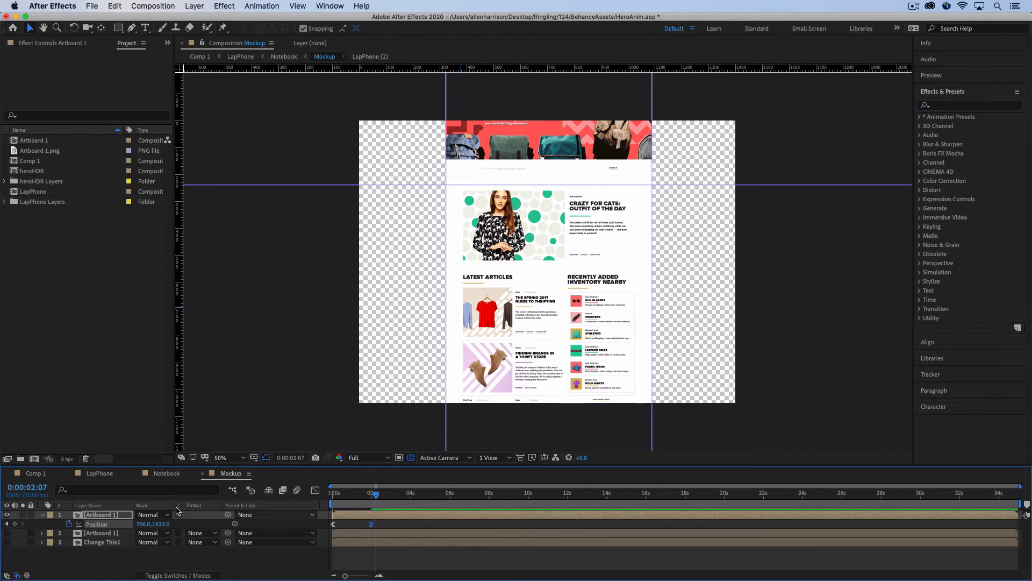
click(15, 524)
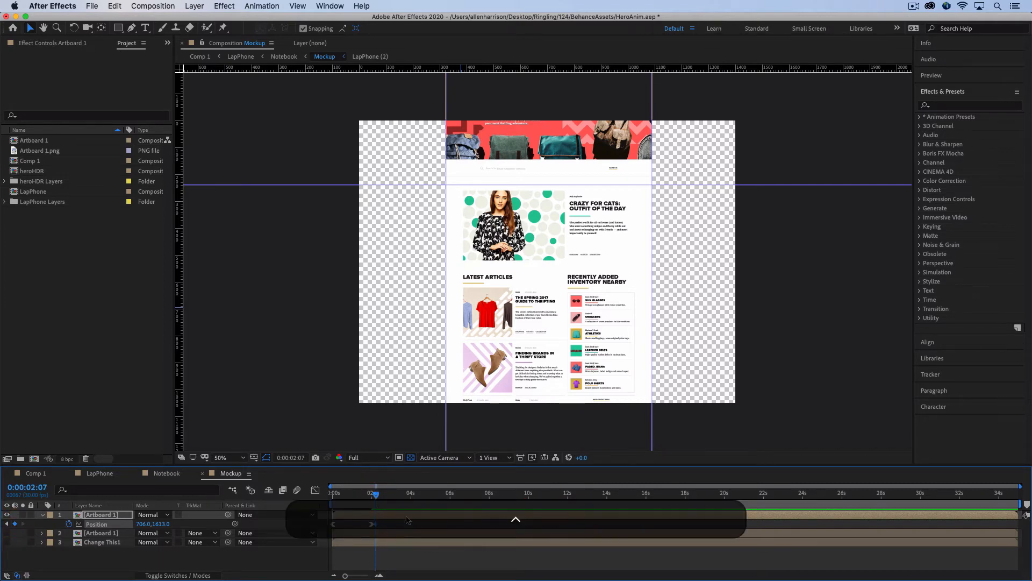
right_click(377, 529)
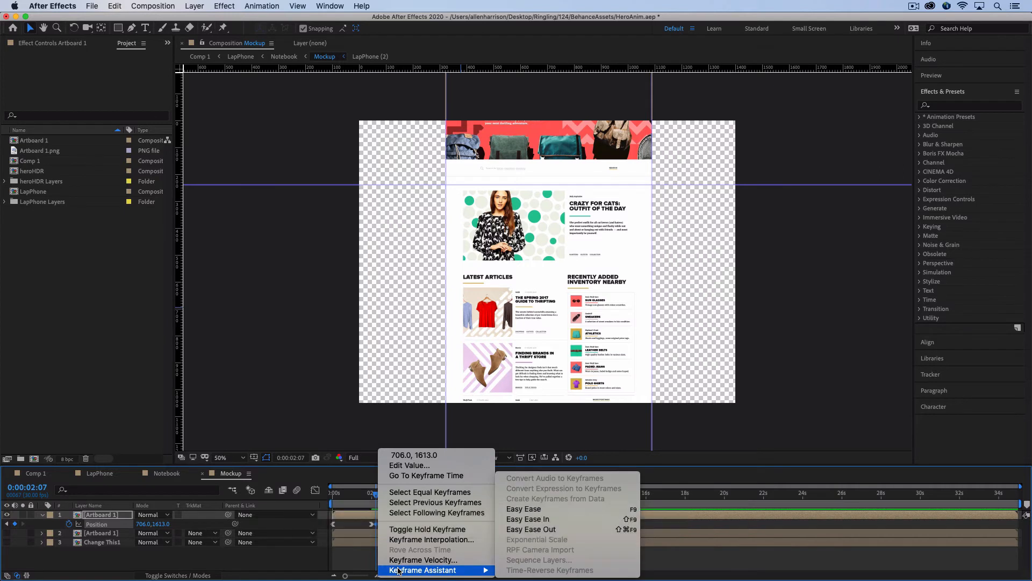
click(398, 529)
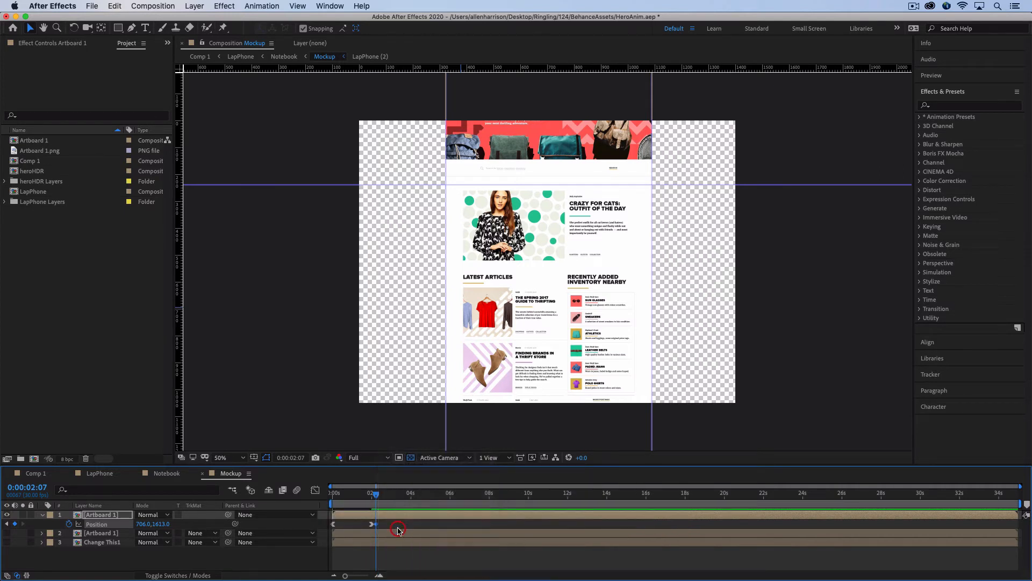
- Hold the upper Artboard 1 layer's Position with keyframes at 0:00:03:15 and 0:00:03:22, applying Easy Ease Out to the second one
drag(382, 496, 401, 509)
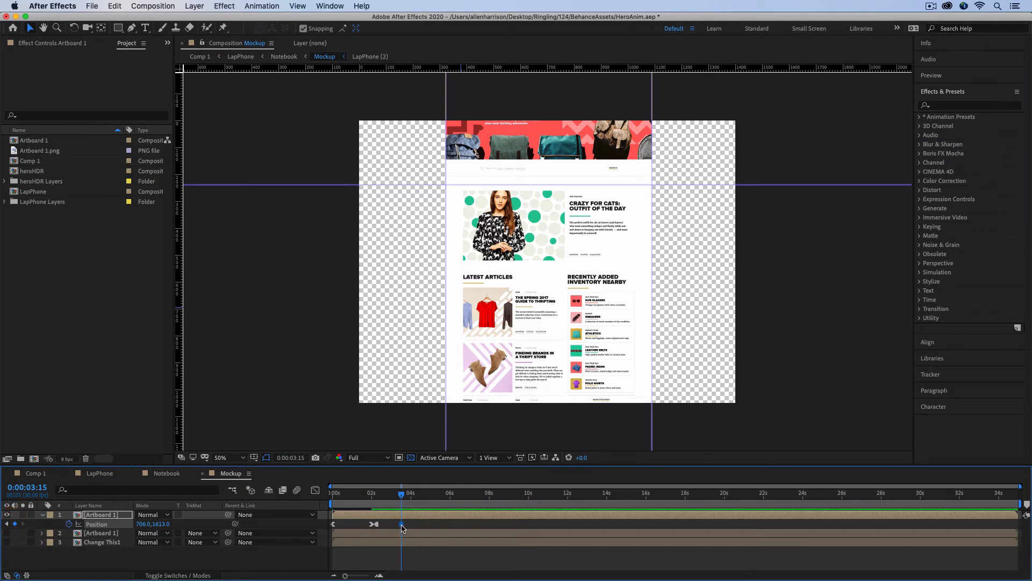
drag(402, 495, 407, 496)
key(ctrl)
ctrl+click(407, 526)
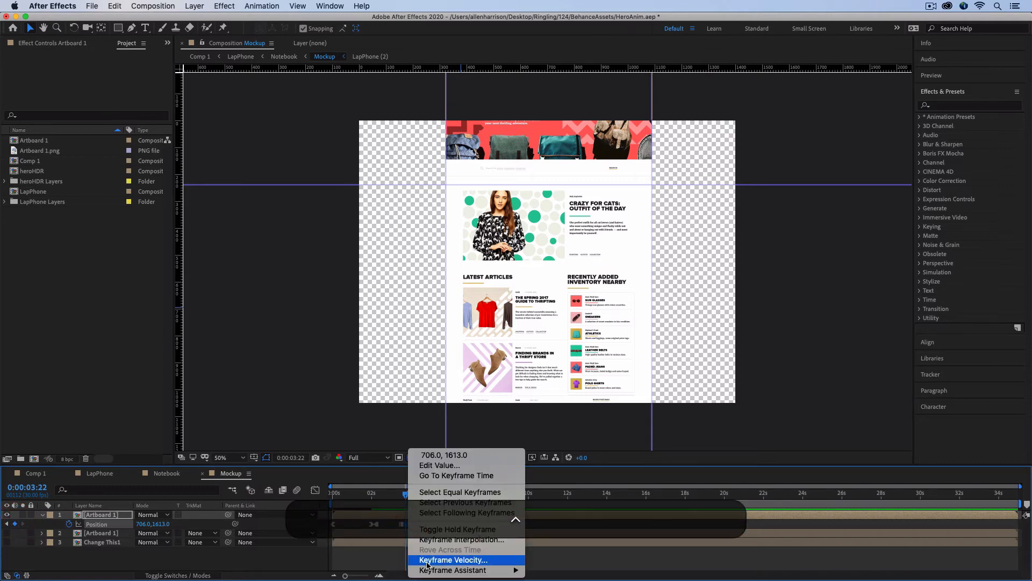
mouse_move(456, 570)
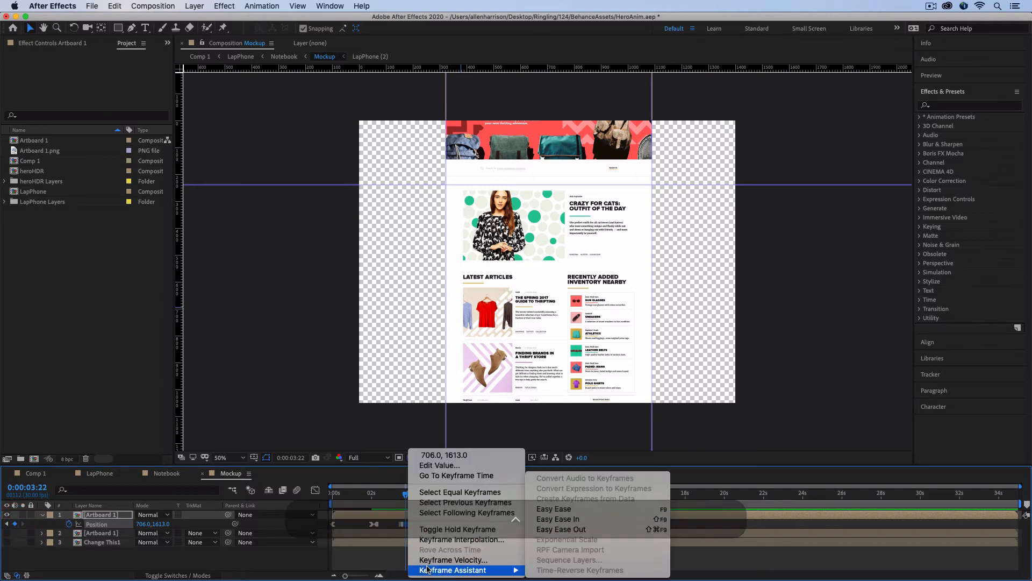
click(561, 529)
key(ctrl)
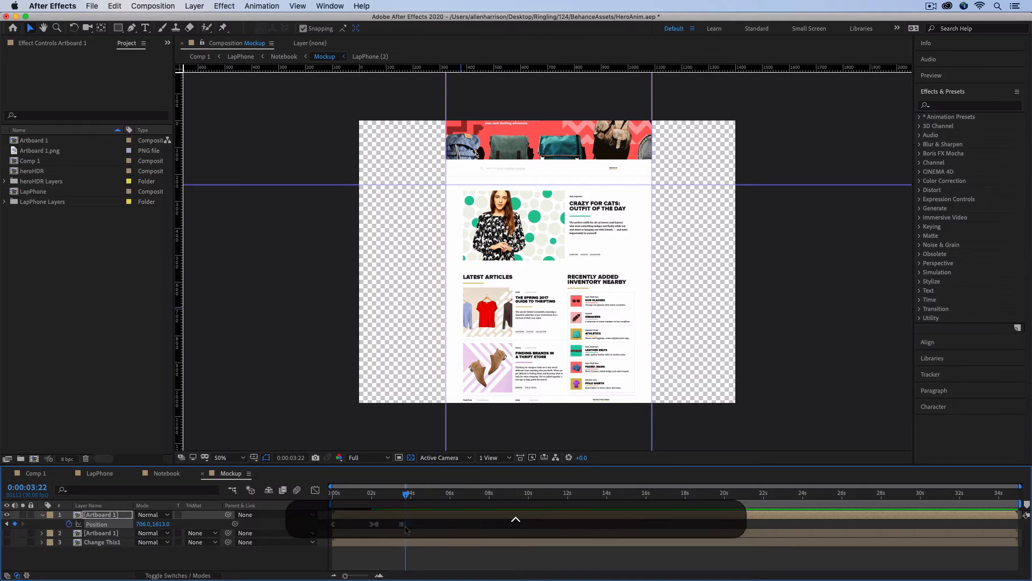
ctrl+click(405, 529)
click(462, 491)
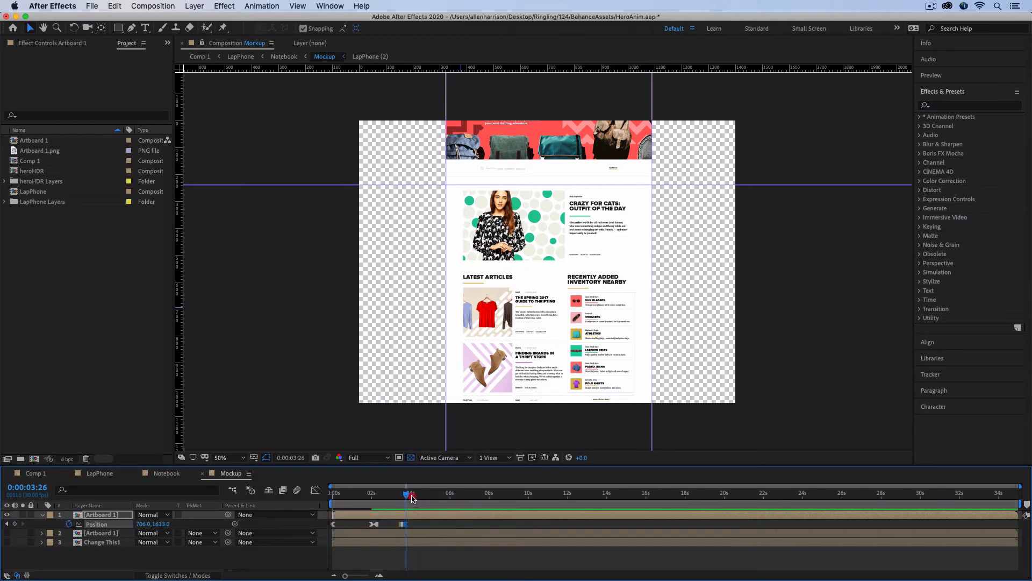
- Keyframe the upper Artboard 1 layer's Position at 706, 1299 at 0:00:05:15 and apply Easy Ease In to that keyframe
drag(412, 498, 442, 499)
drag(541, 325, 536, 242)
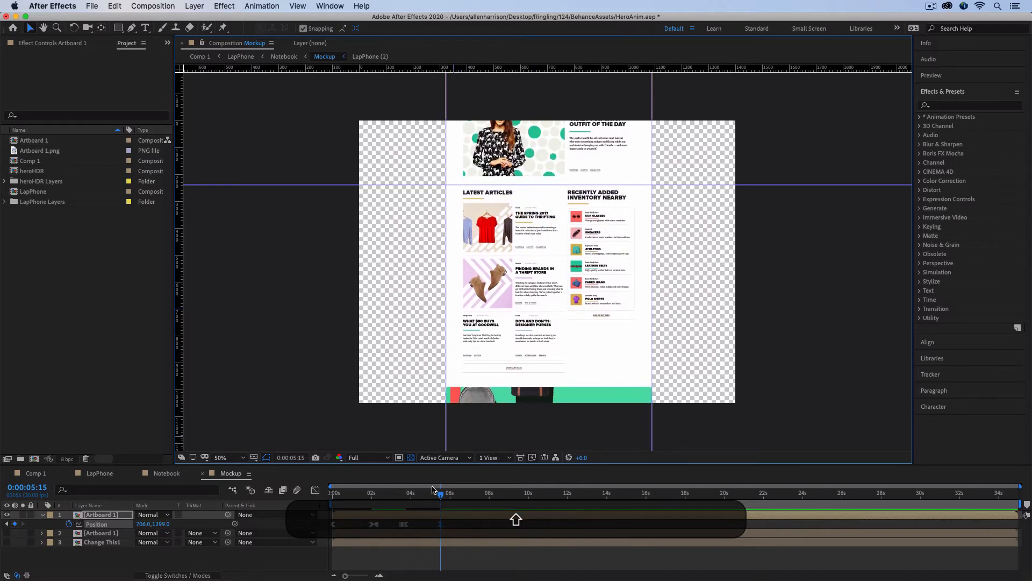
ctrl+click(441, 524)
mouse_move(487, 570)
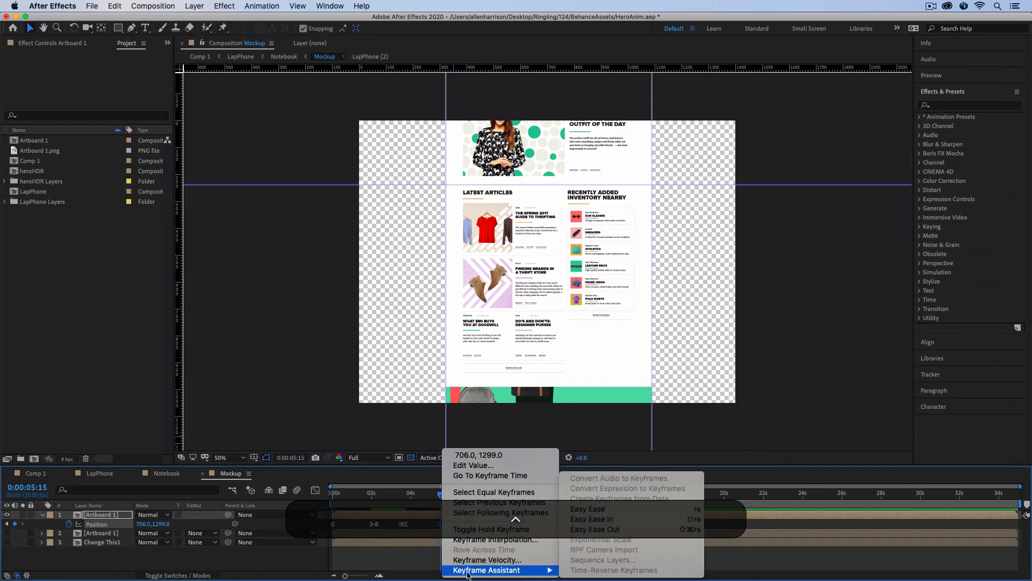
click(591, 519)
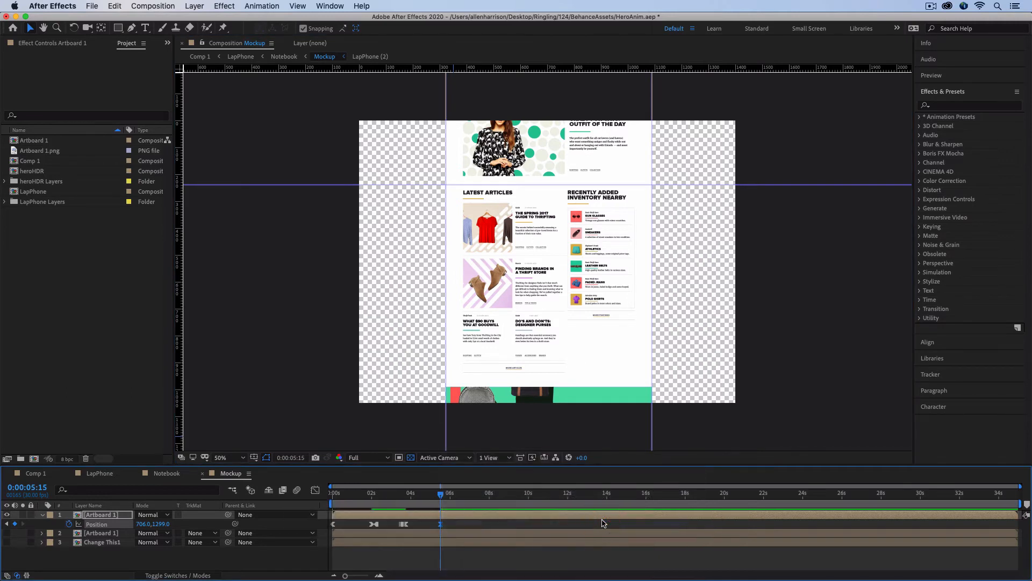
key(alt)
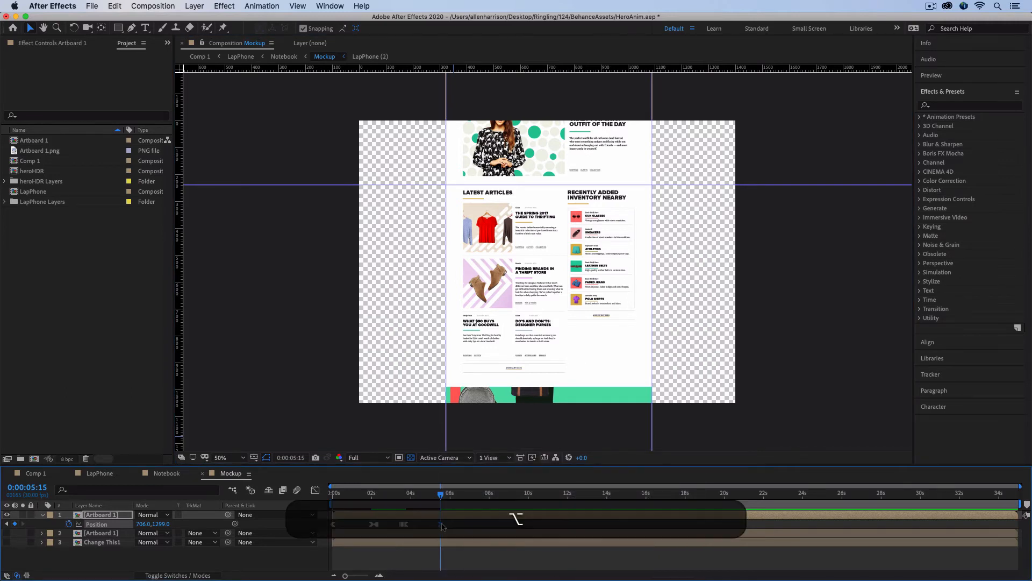
key(super)
key(ctrl)
ctrl+click(441, 526)
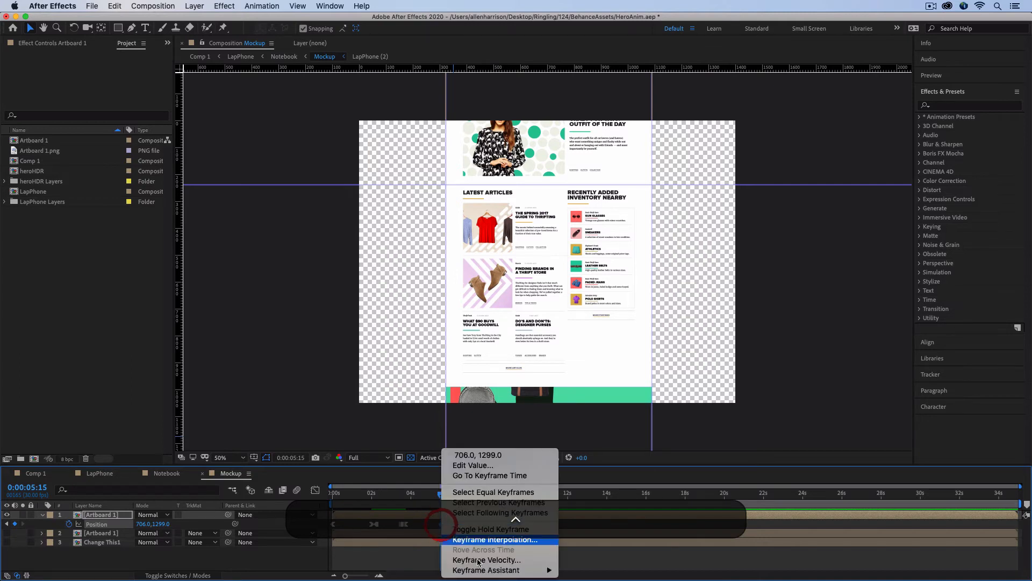
mouse_move(486, 570)
click(600, 527)
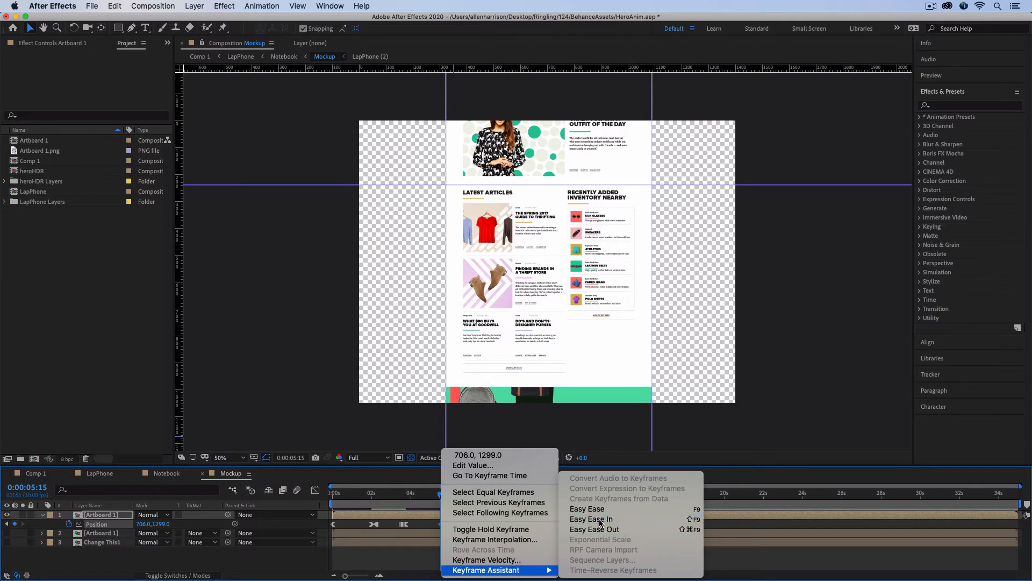
- Play back the artboard's scroll animation in the Mockup composition from the start
drag(441, 494, 433, 495)
key(space)
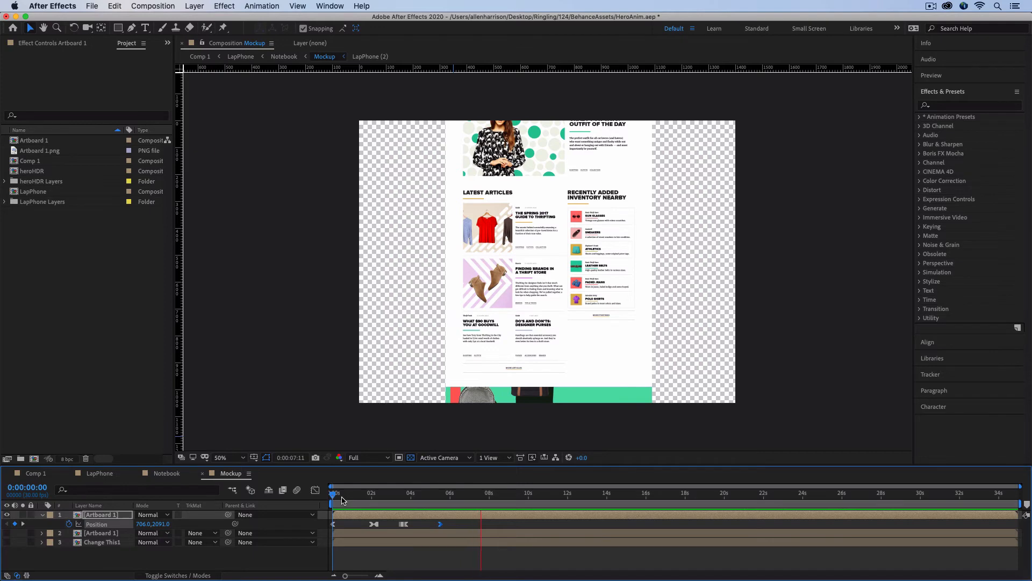
key(space)
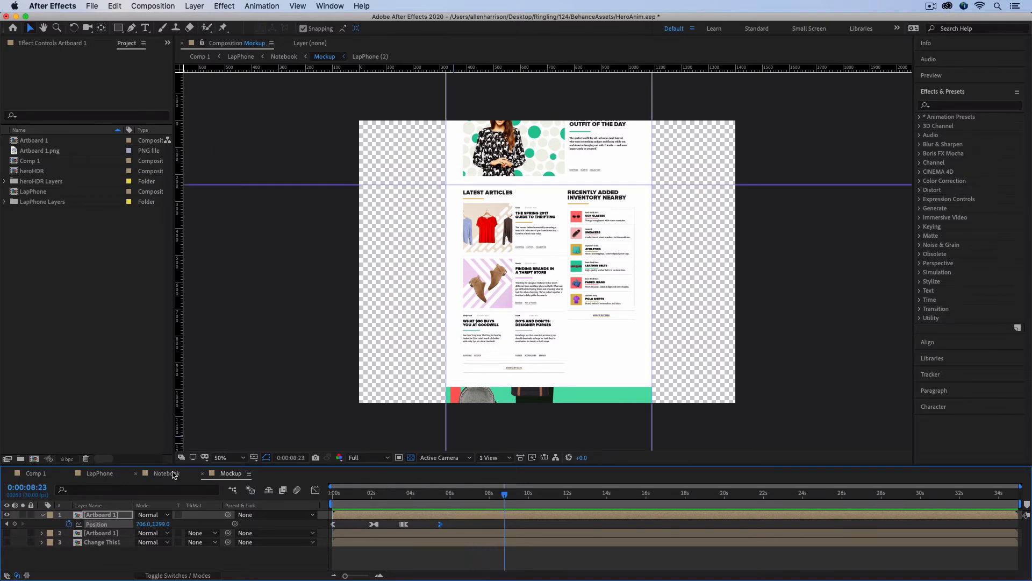
- Preview the scrolling screen in the Notebook composition and return to the Mockup composition to review its Position keyframes
click(168, 473)
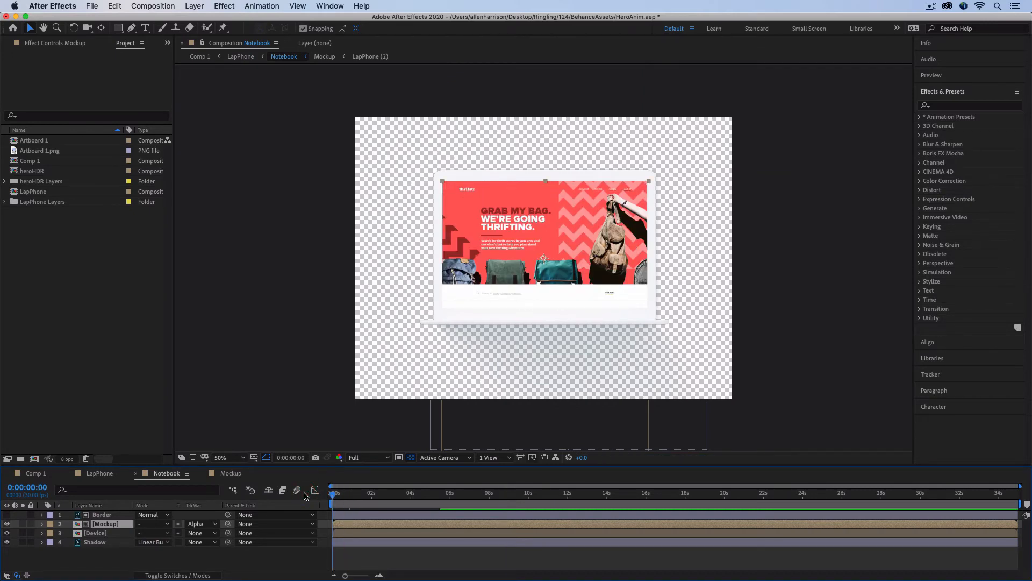
key(space)
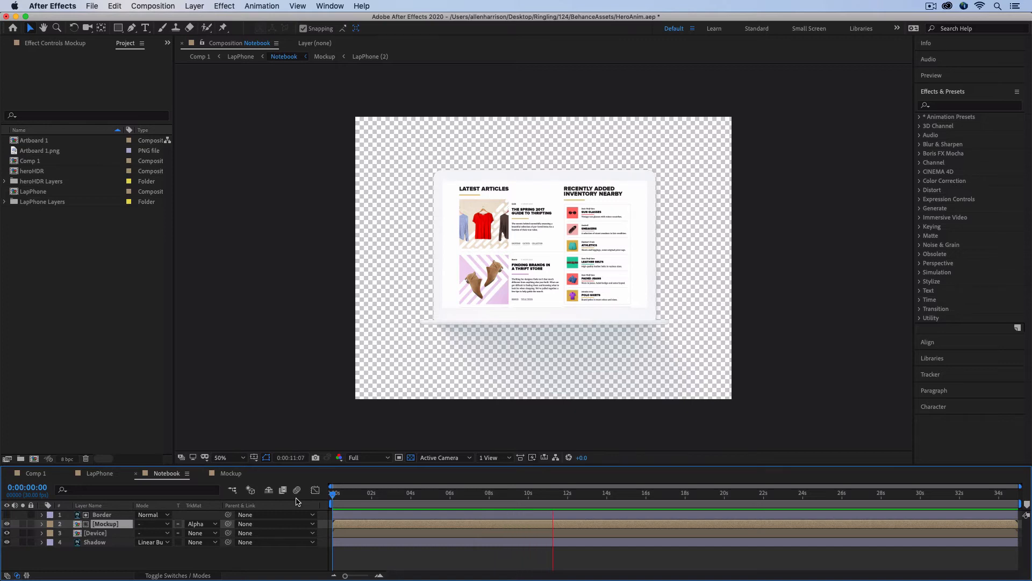
click(231, 473)
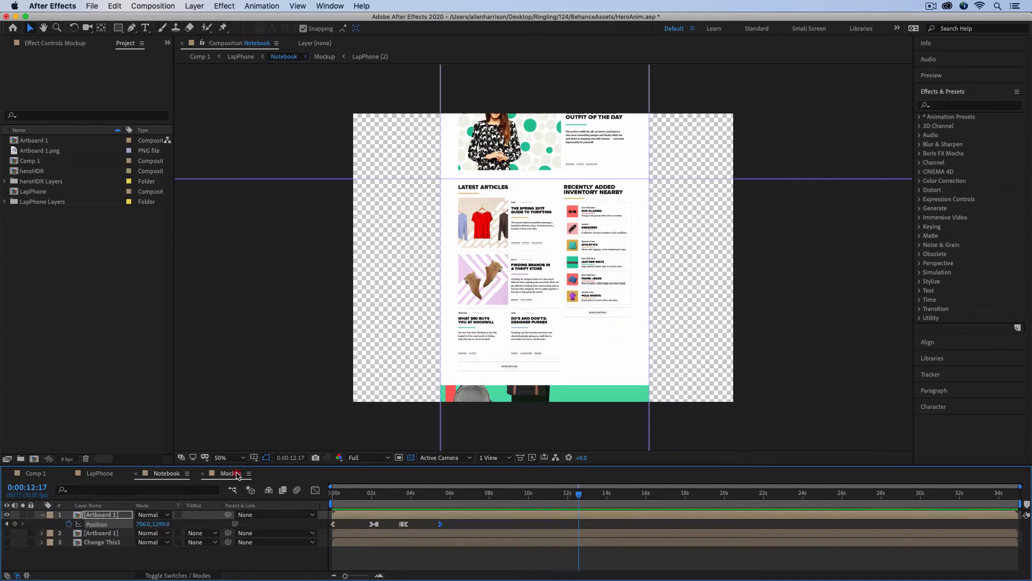
drag(404, 499, 441, 502)
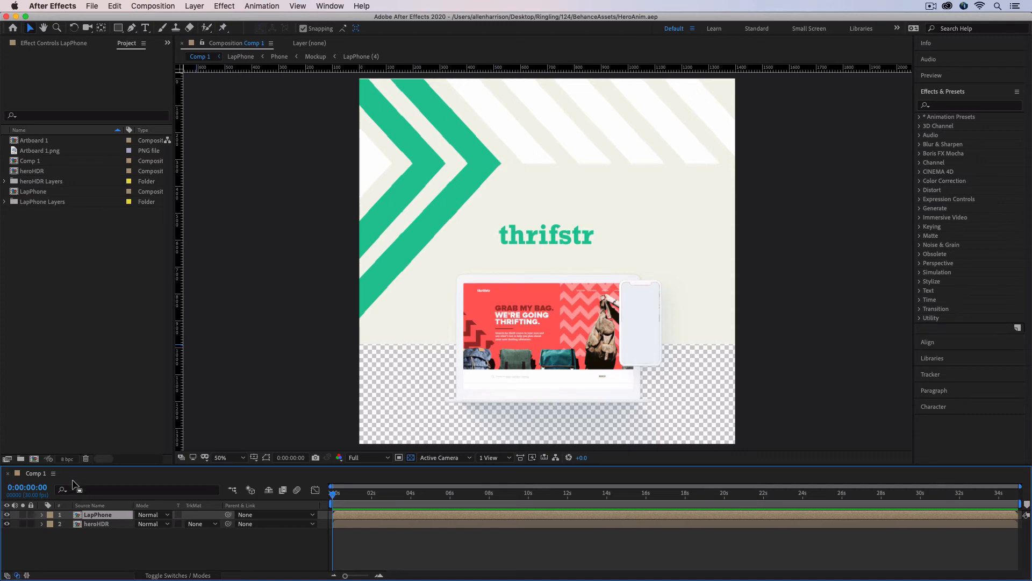
- Open the Phone composition inside LapPhone and set its Mockup layer's track matte to Alpha Matte "Border"
double_click(78, 517)
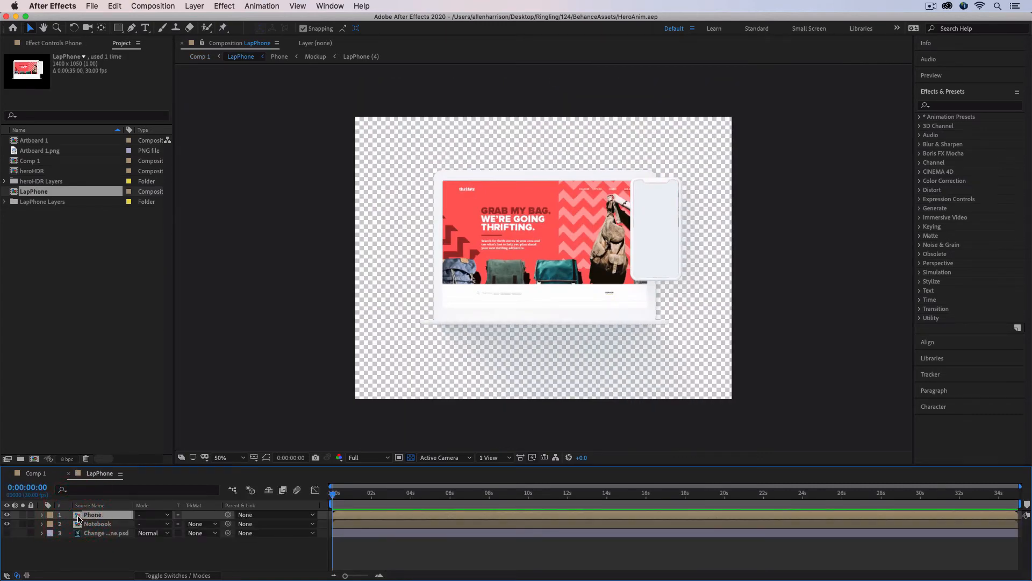
double_click(78, 517)
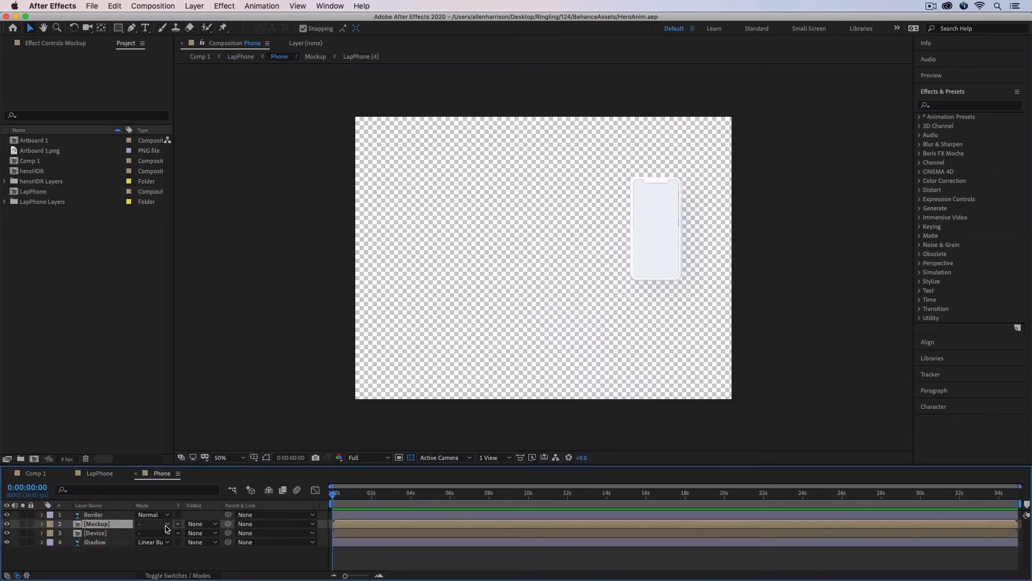
click(105, 516)
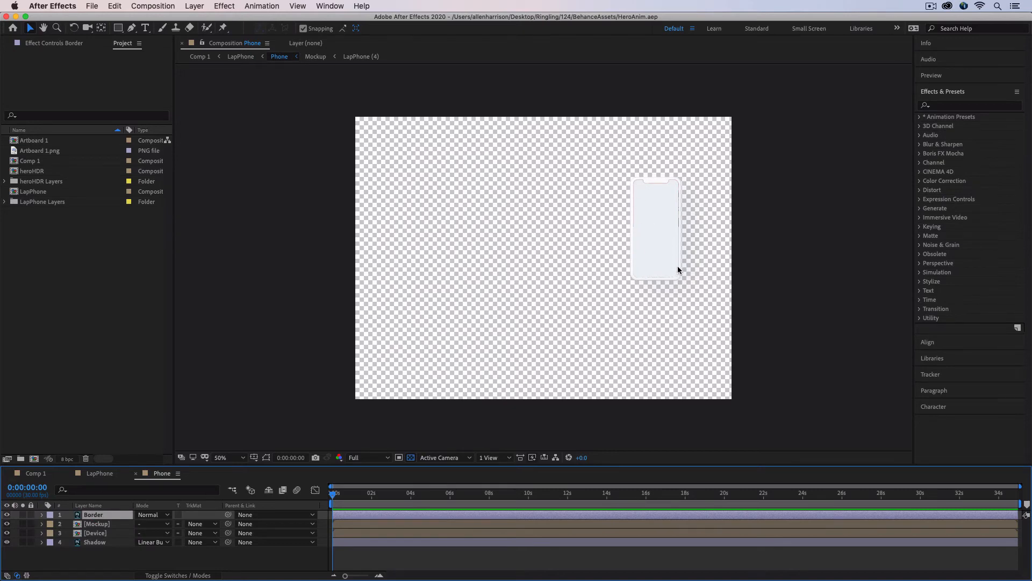
click(200, 524)
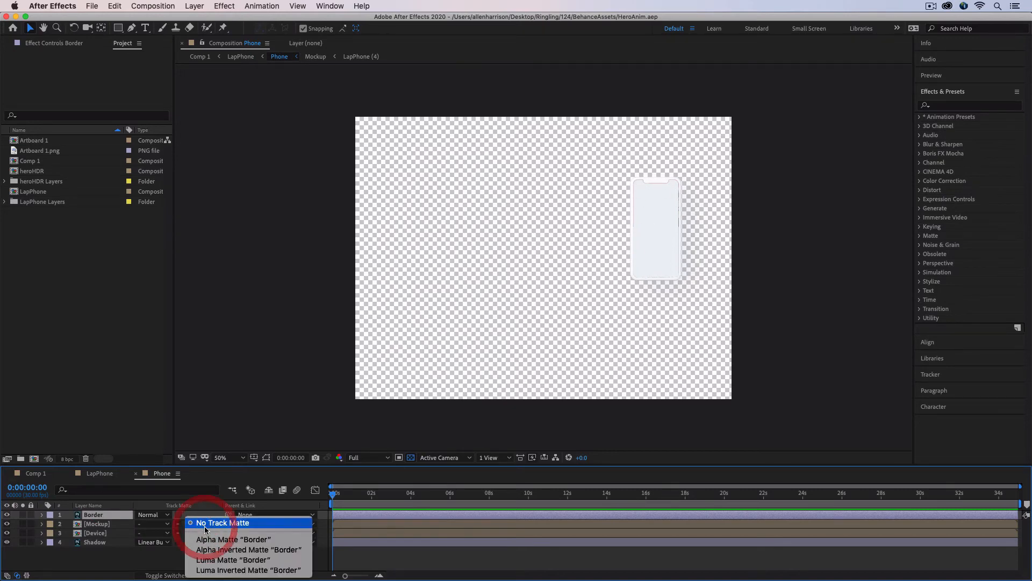
click(208, 540)
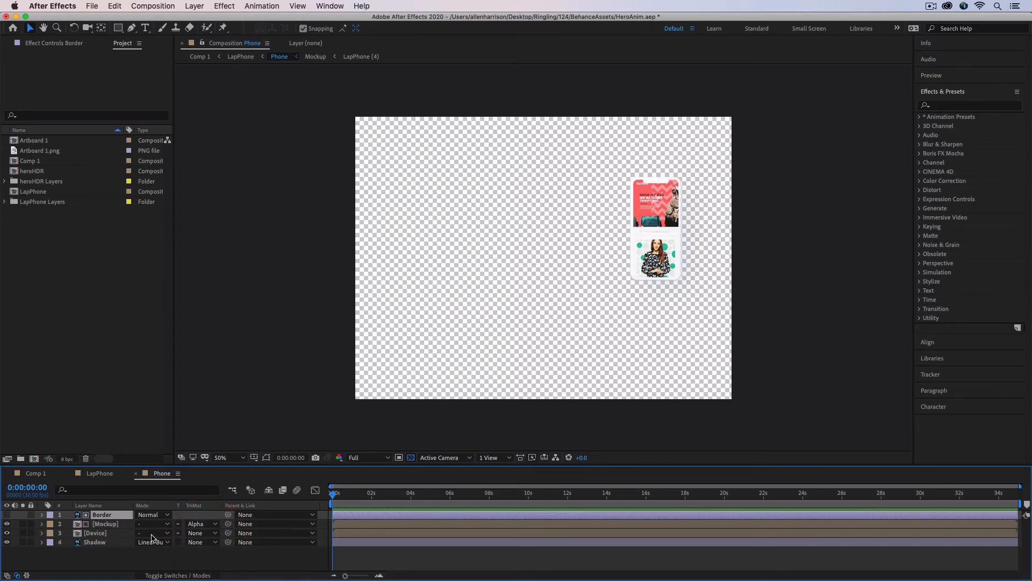
- Open the phone's Mockup composition and place guides along the left, top and right edges of the phone screen artwork
click(80, 525)
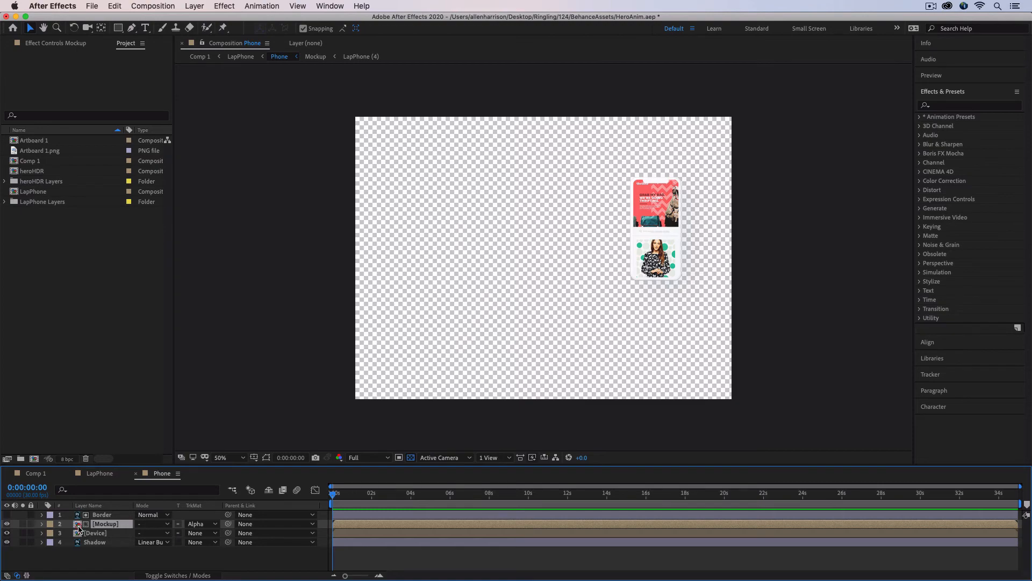
double_click(79, 527)
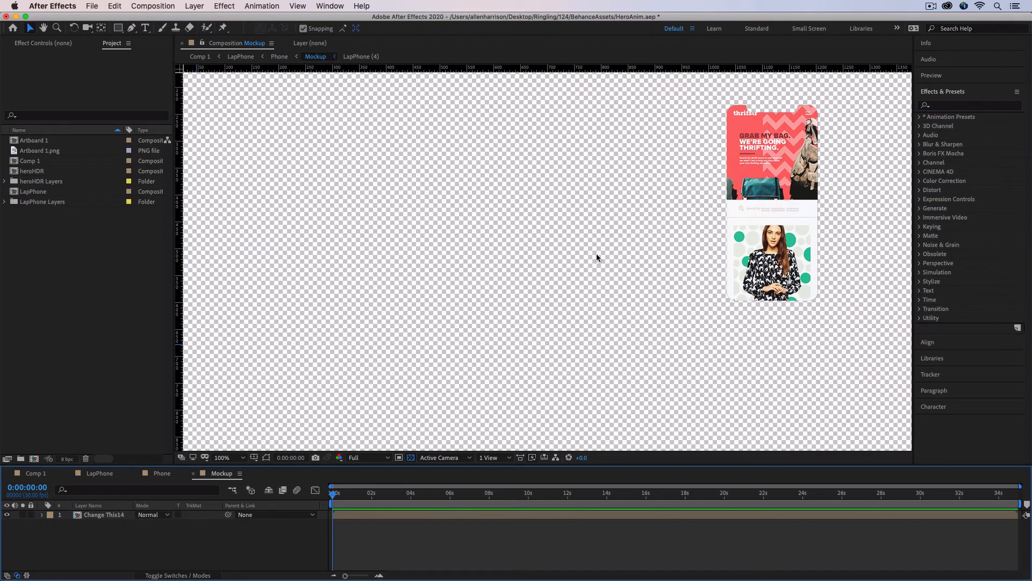
key(super)
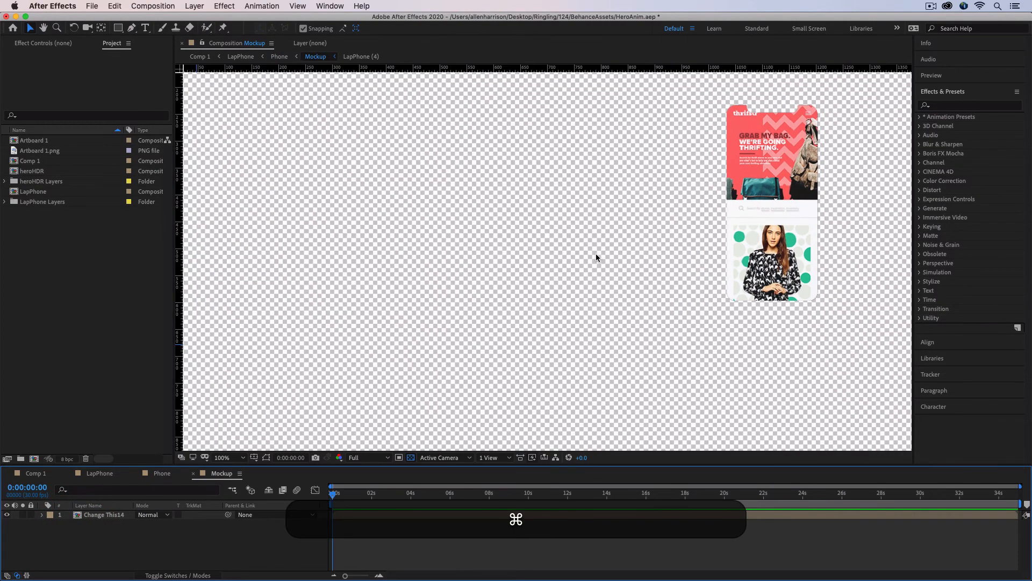
drag(180, 222, 727, 224)
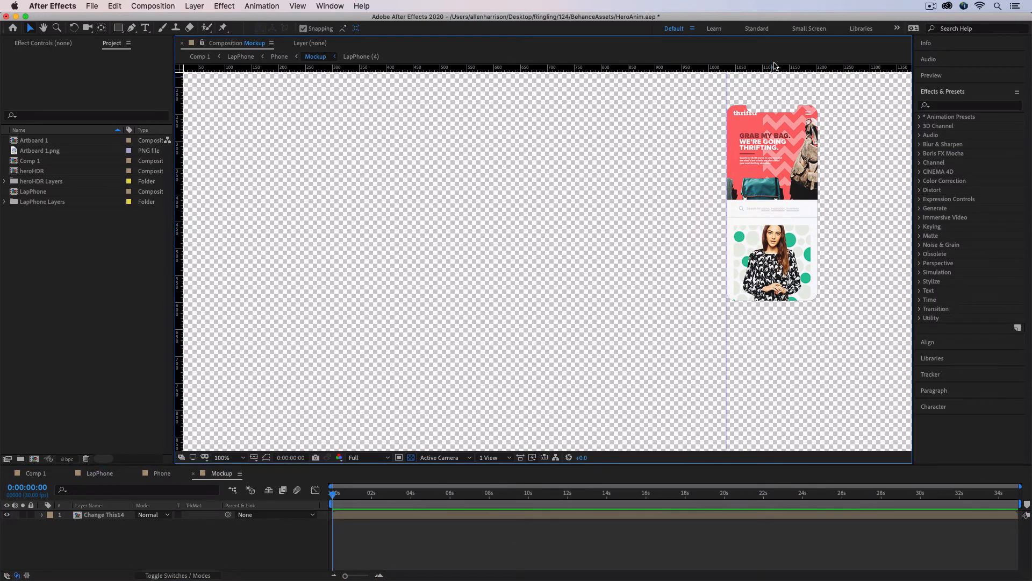
drag(773, 66, 776, 106)
drag(180, 196, 819, 204)
- Hide the Change This14 layer and import Artboard 1 copy.png with its own composition, returning to the phone's Mockup composition
click(8, 515)
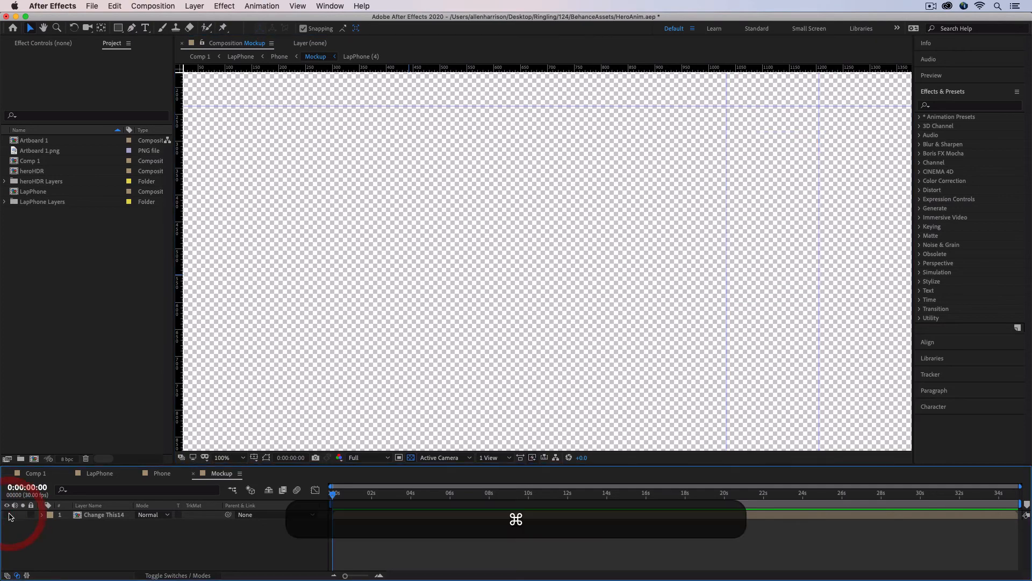
key(super+i)
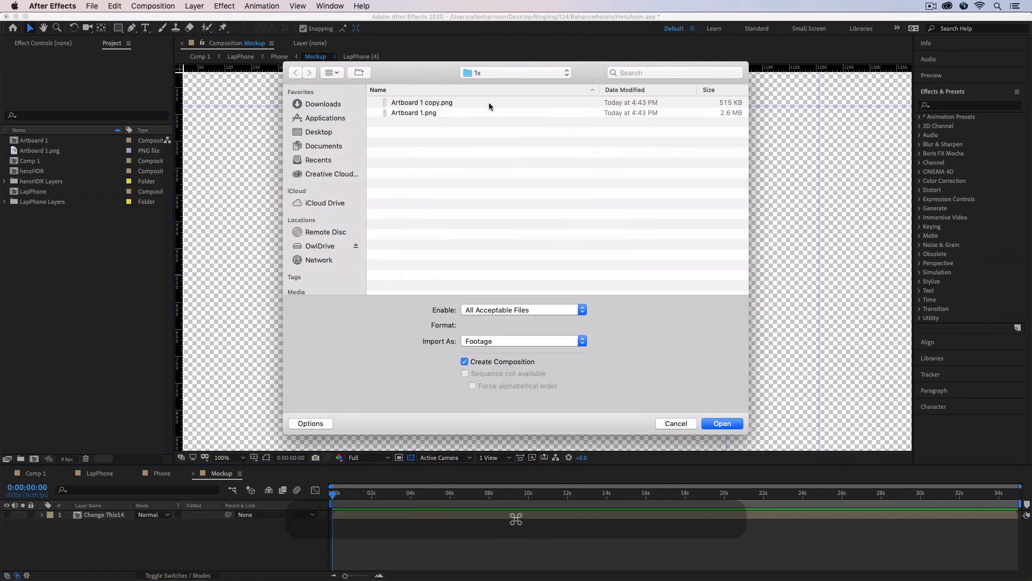
click(445, 103)
key(space)
key(space)
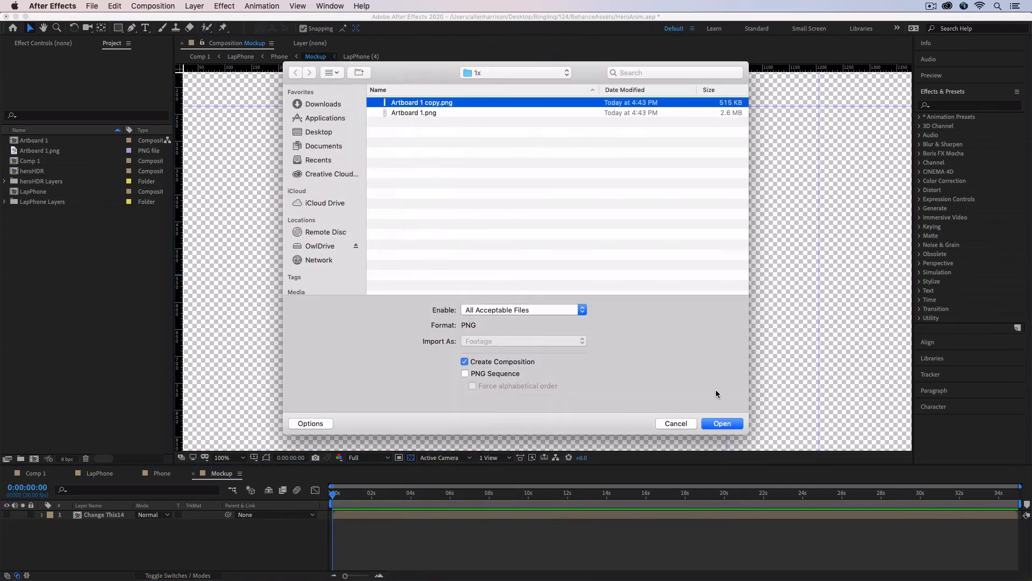
click(713, 422)
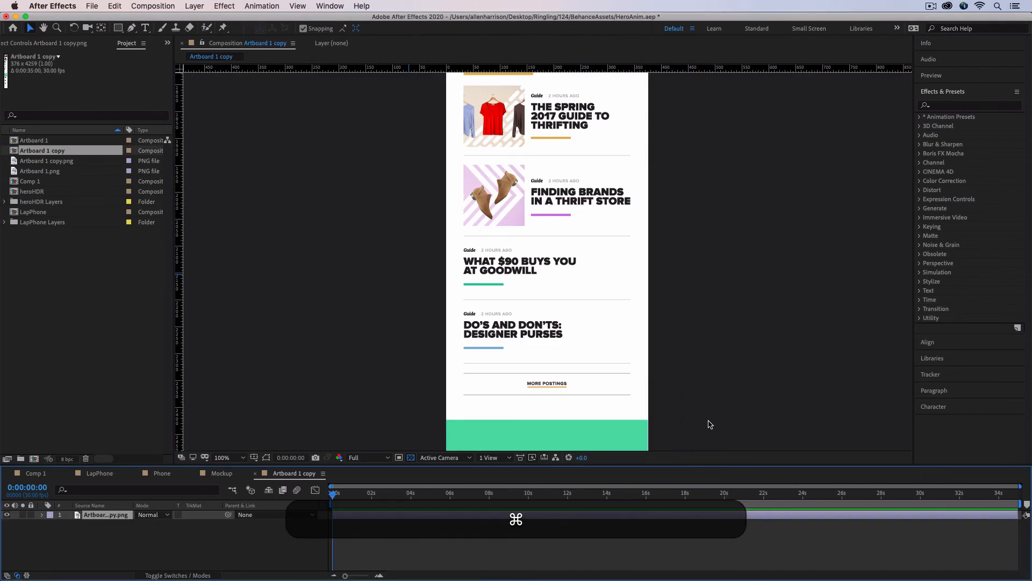
click(255, 473)
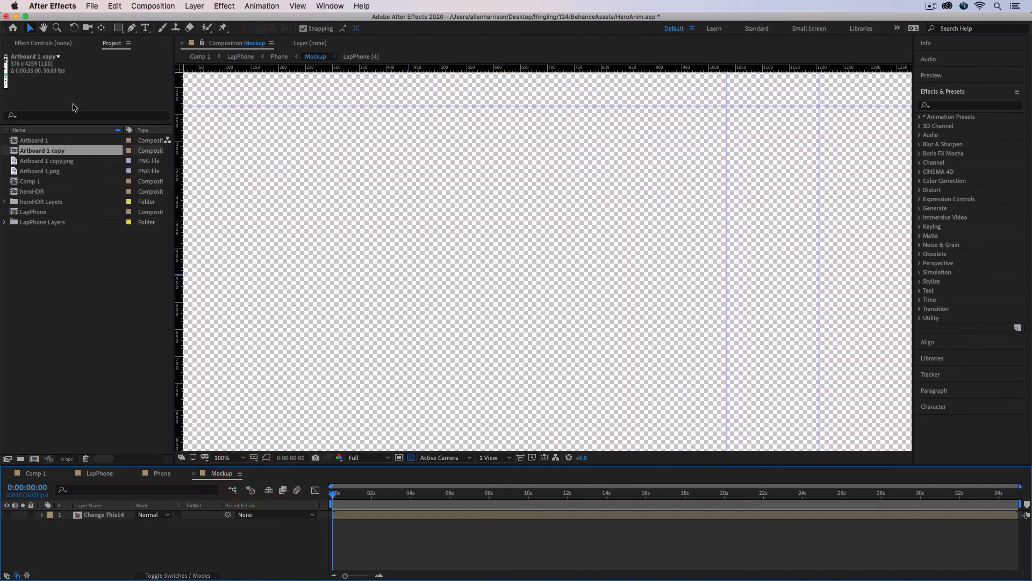
- Add the Artboard 1 copy composition to Mockup beneath Change This14 and move it over to the phone screen guides
drag(11, 155, 110, 525)
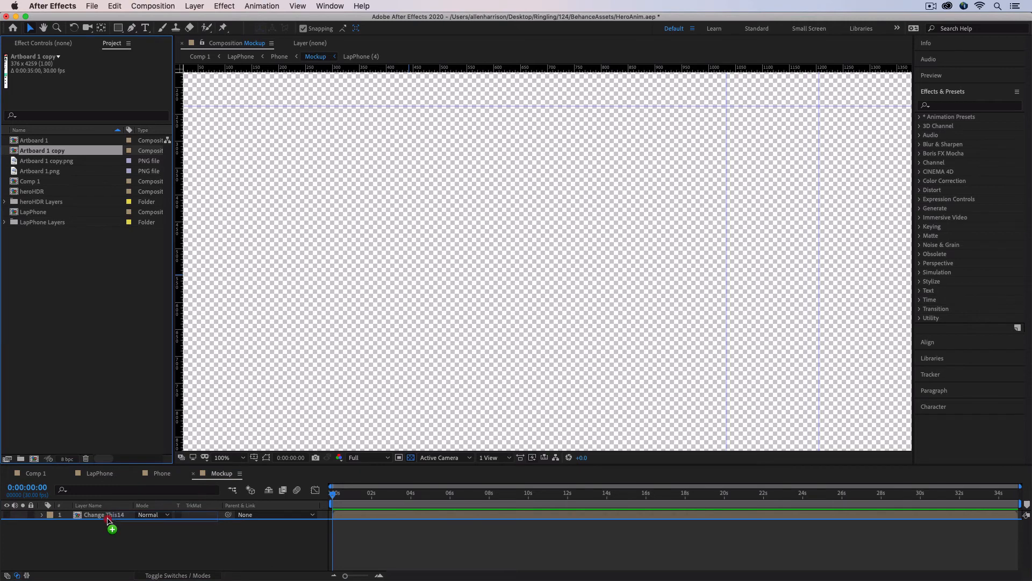
key(super+minus)
key(super+minus)
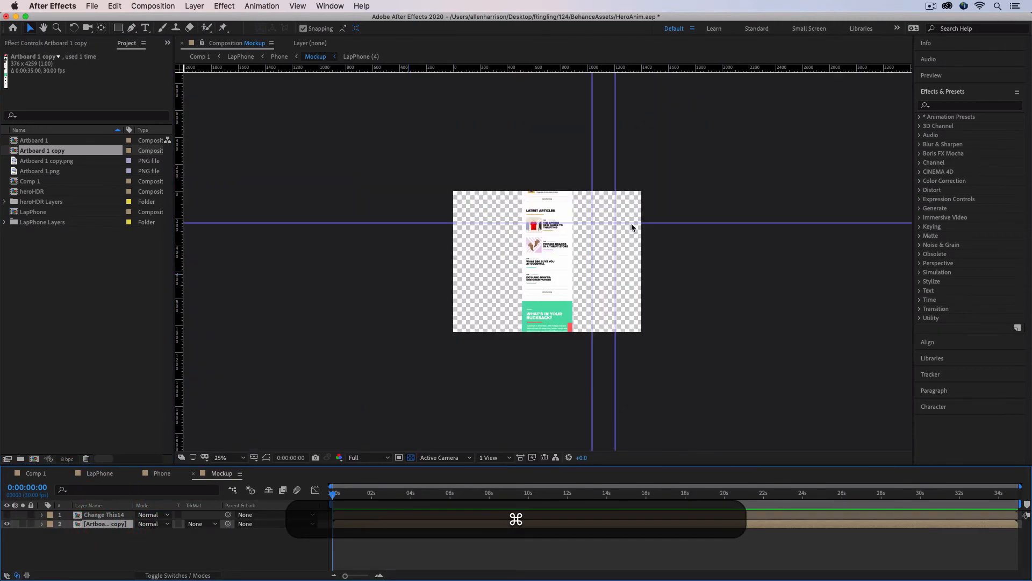
drag(552, 279, 619, 434)
- Scale the Artboard 1 copy layer to 45% and align its top and sides with the phone screen guides
key(s)
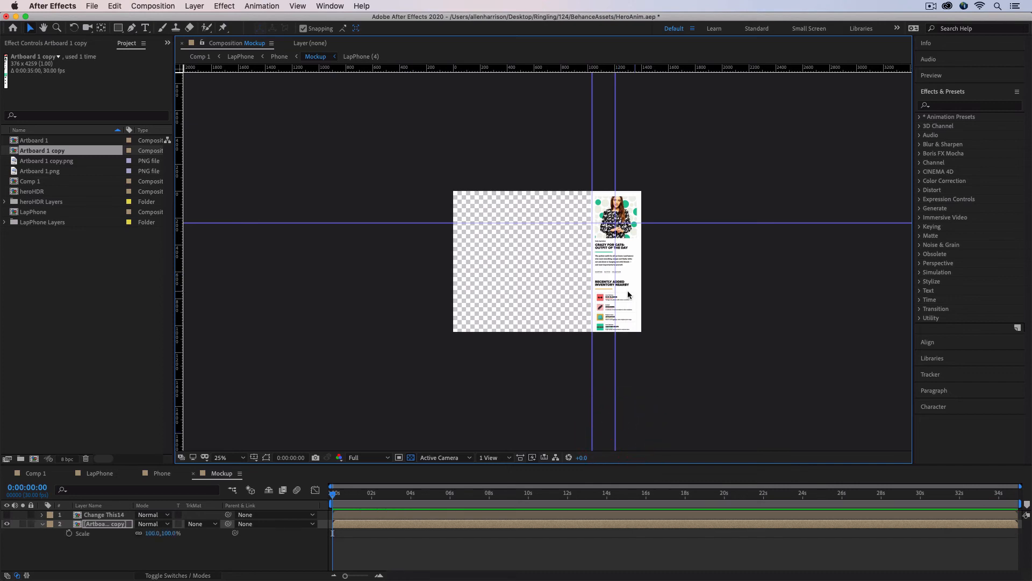
drag(152, 532, 134, 533)
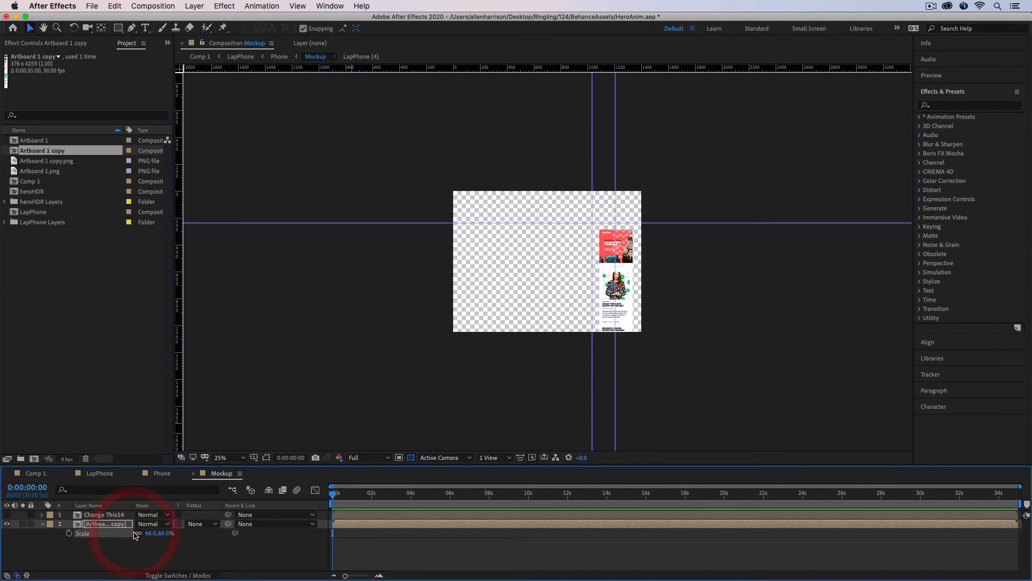
key(super+equal)
key(super+equal)
key(super+equal)
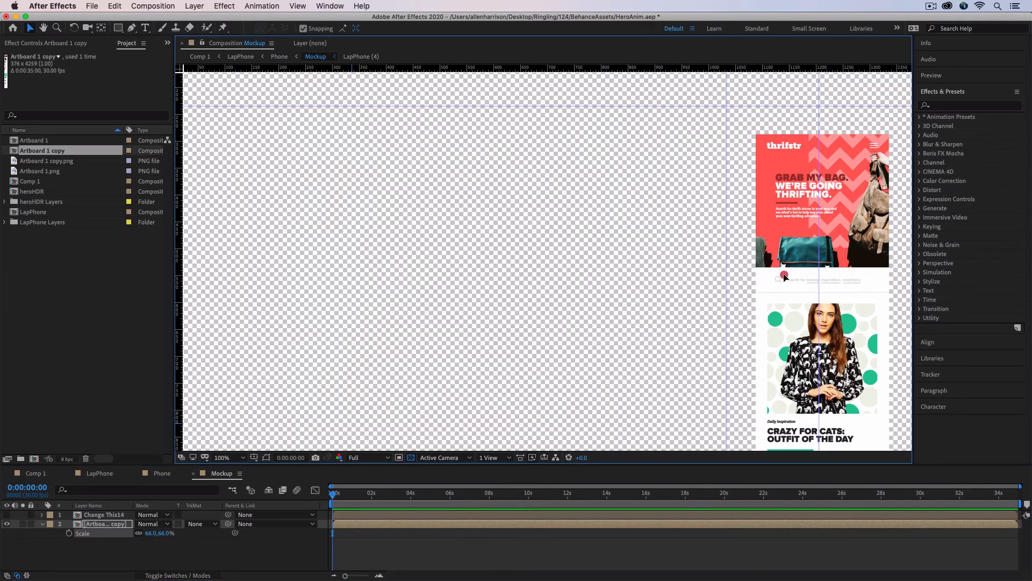
drag(782, 276, 736, 247)
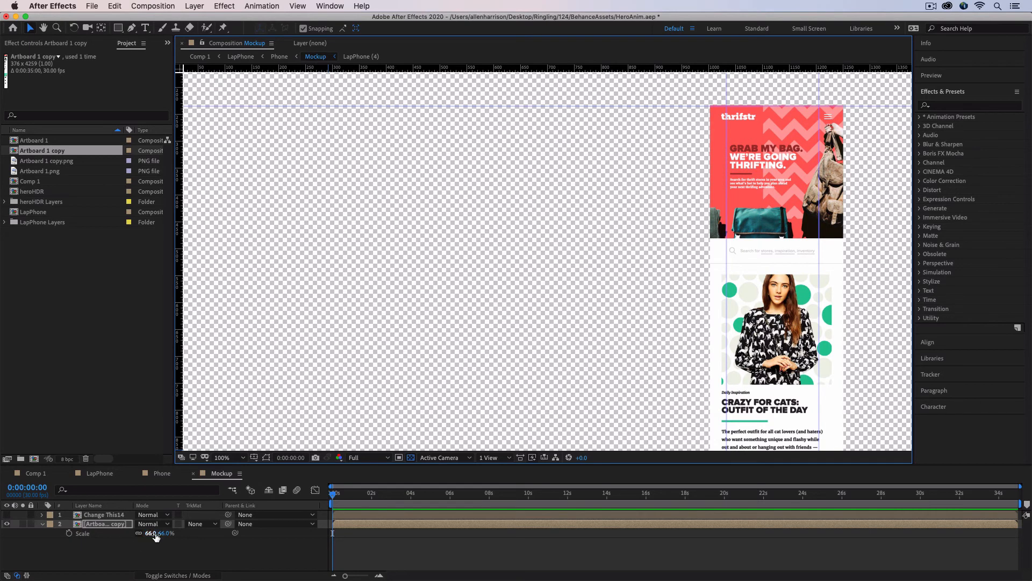
drag(153, 533, 144, 532)
drag(760, 377, 756, 135)
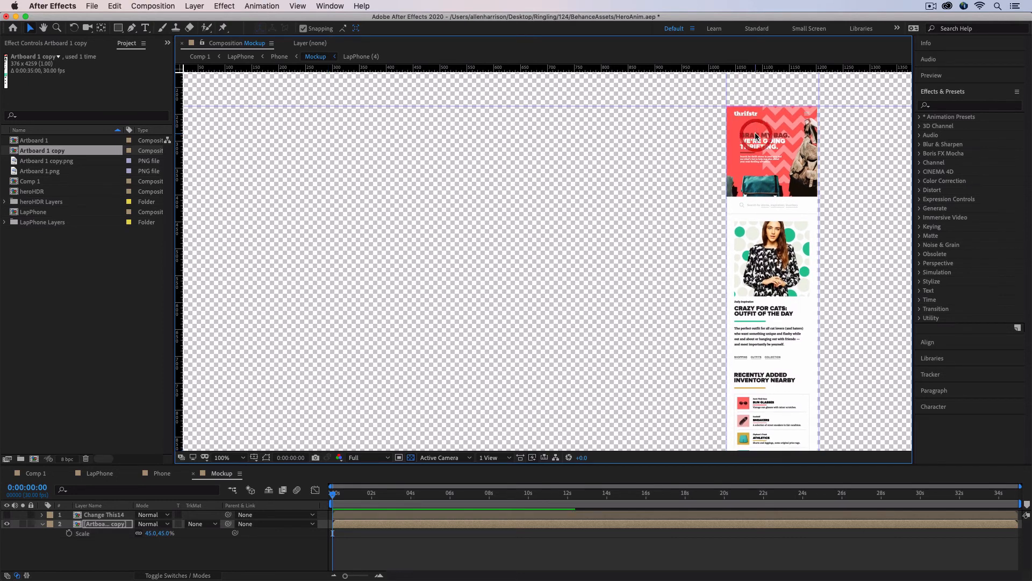
- Check the placed artboard in the Phone and LapPhone compositions, scrubbing through LapPhone's scrolling animation and stopping at 6 seconds
click(168, 477)
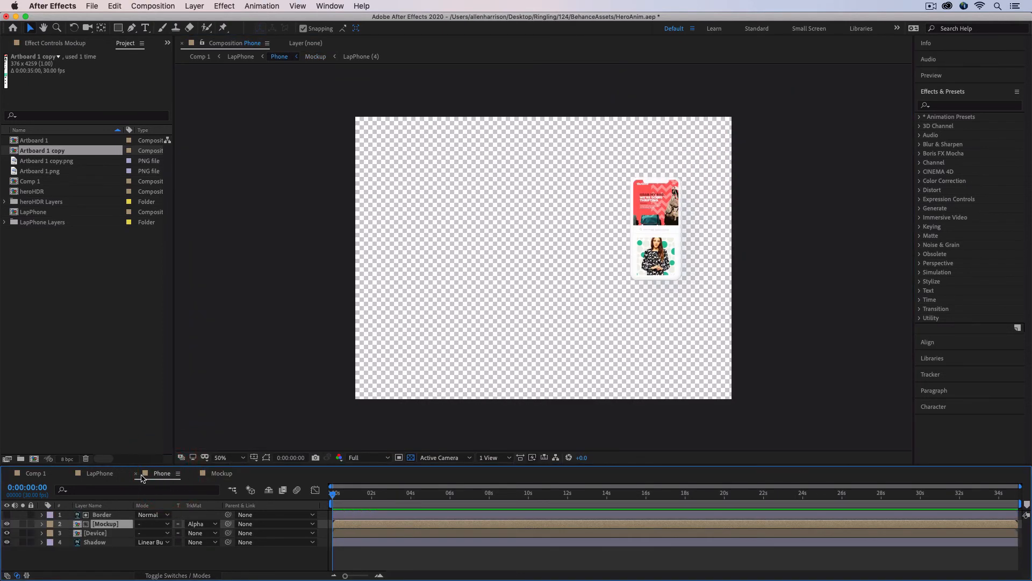
click(104, 475)
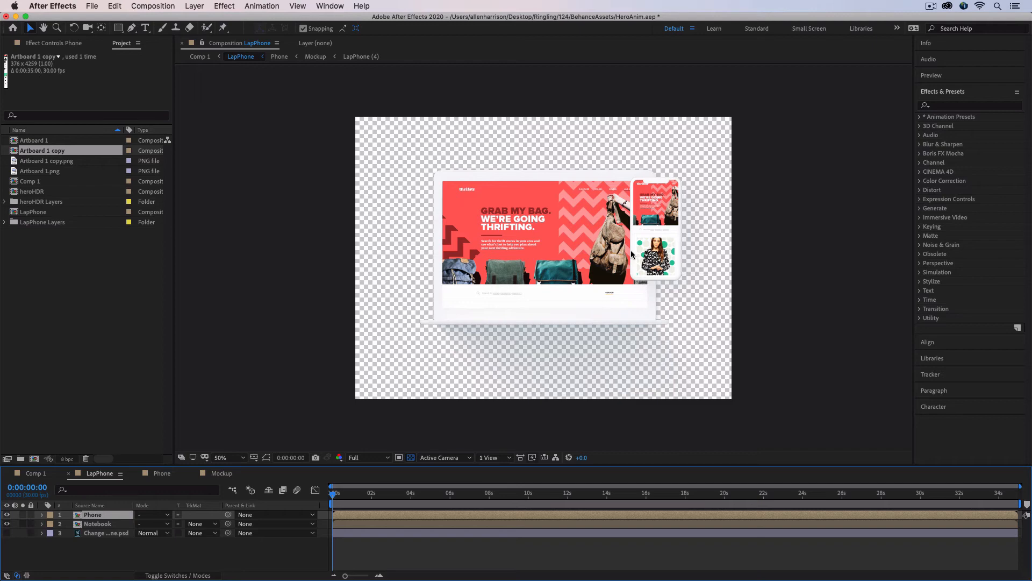
mouse_move(344, 501)
mouse_down()
mouse_move(438, 493)
mouse_move(331, 499)
mouse_up()
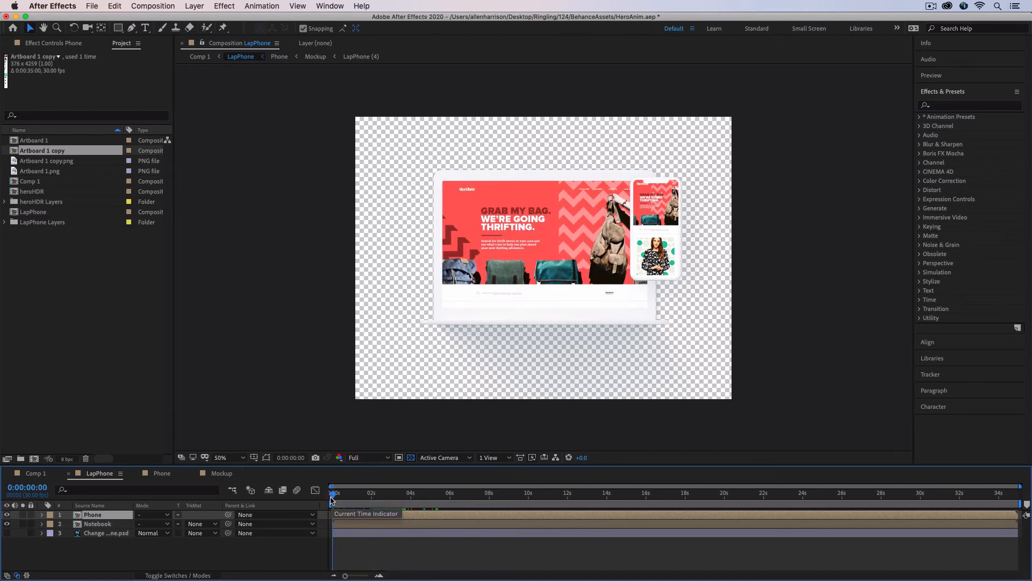
drag(332, 500, 598, 497)
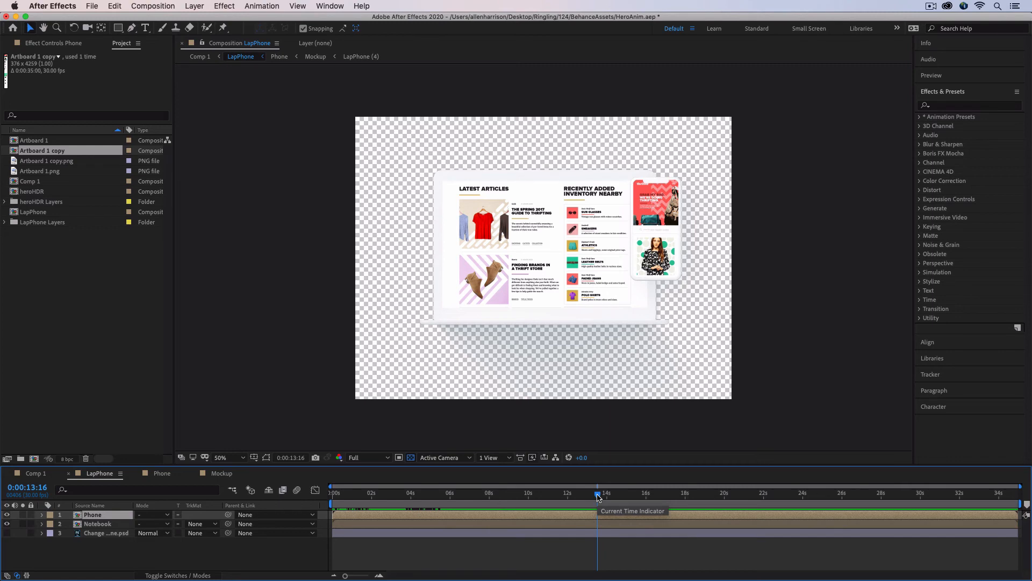
drag(598, 498, 376, 500)
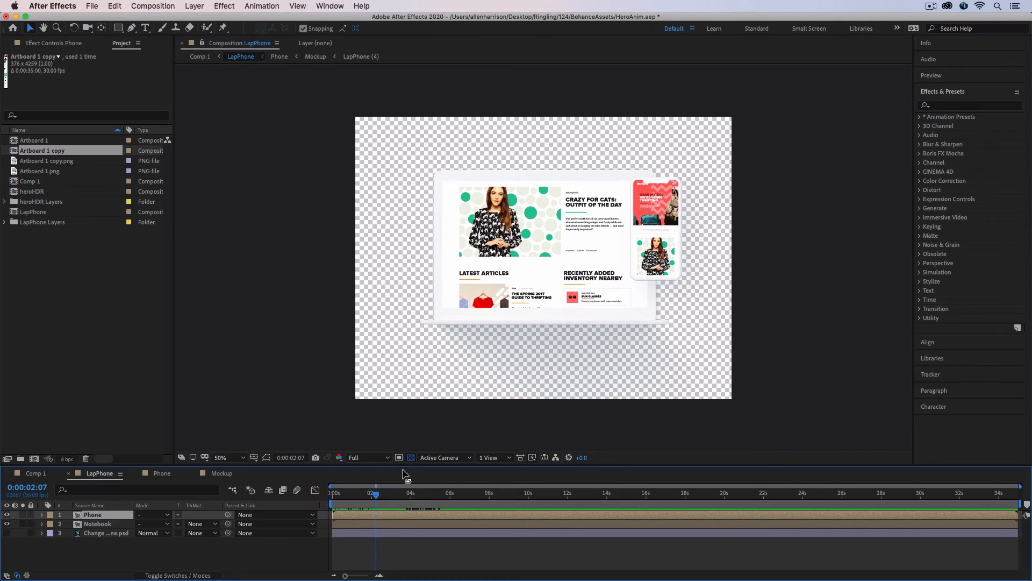
drag(389, 494, 450, 493)
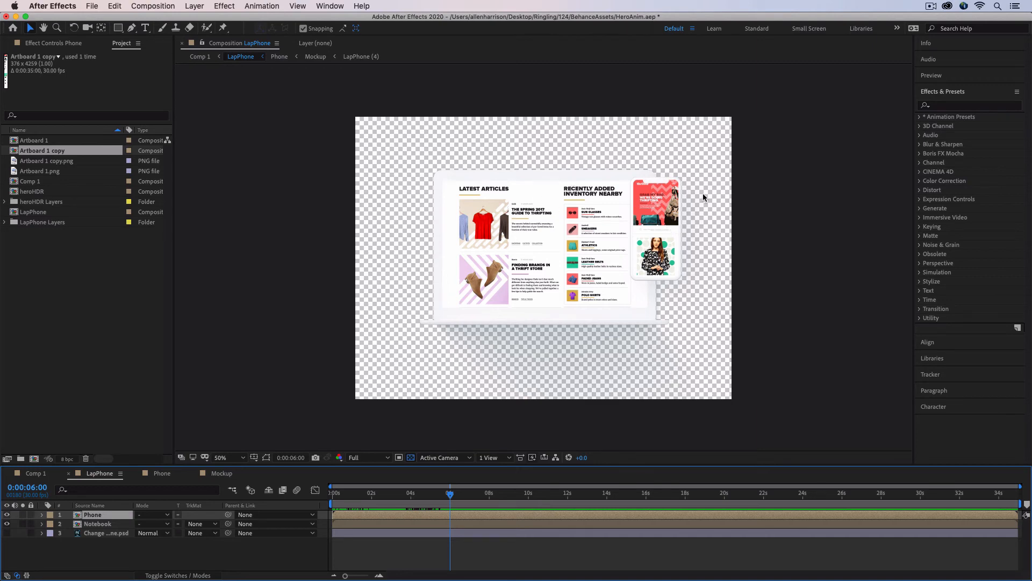
- Open heroHDR from Comp 1, preview its intro animation from the start and park the time at 0:00:01:02
click(34, 474)
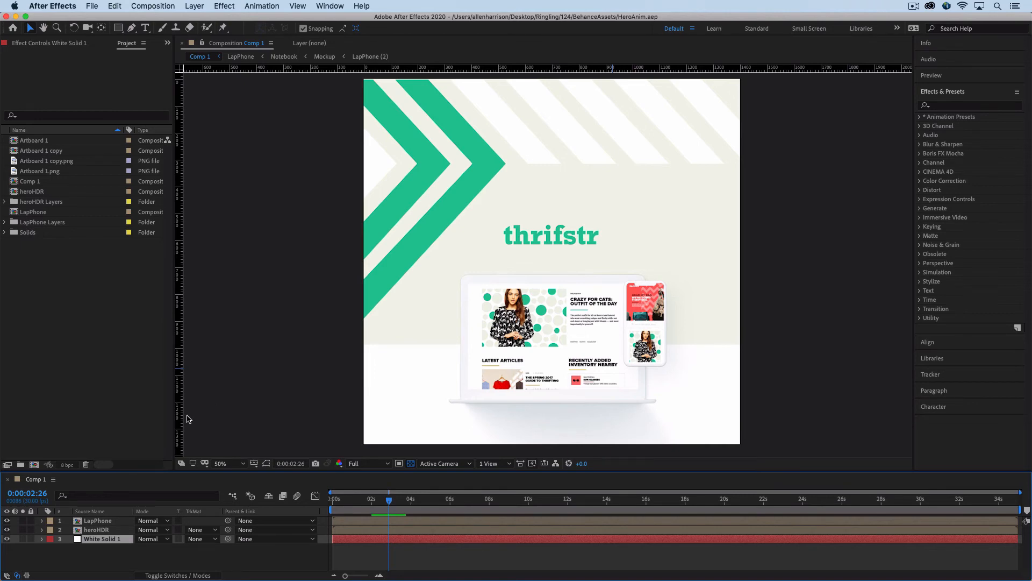
click(76, 531)
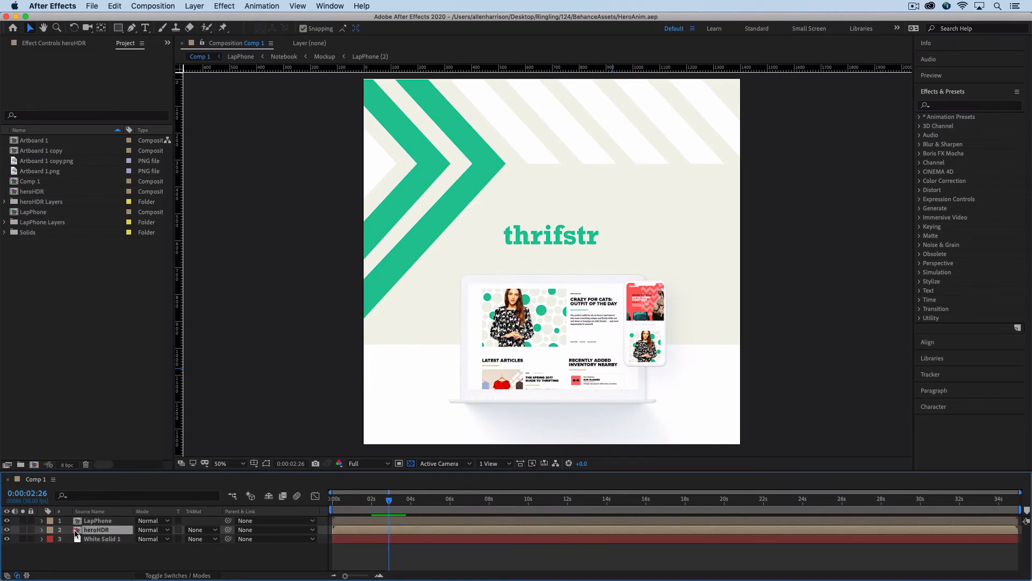
double_click(76, 531)
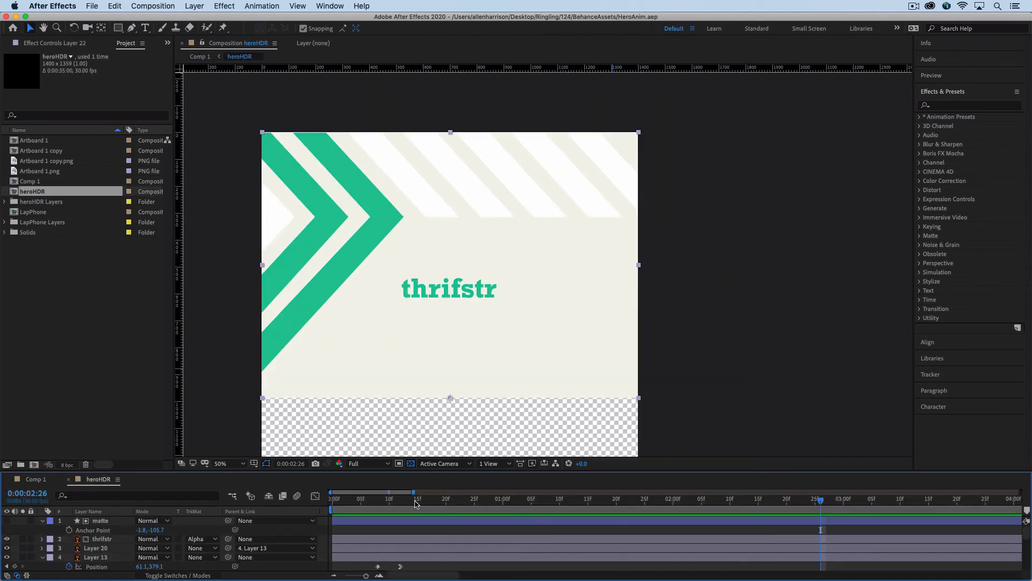
drag(412, 501, 329, 507)
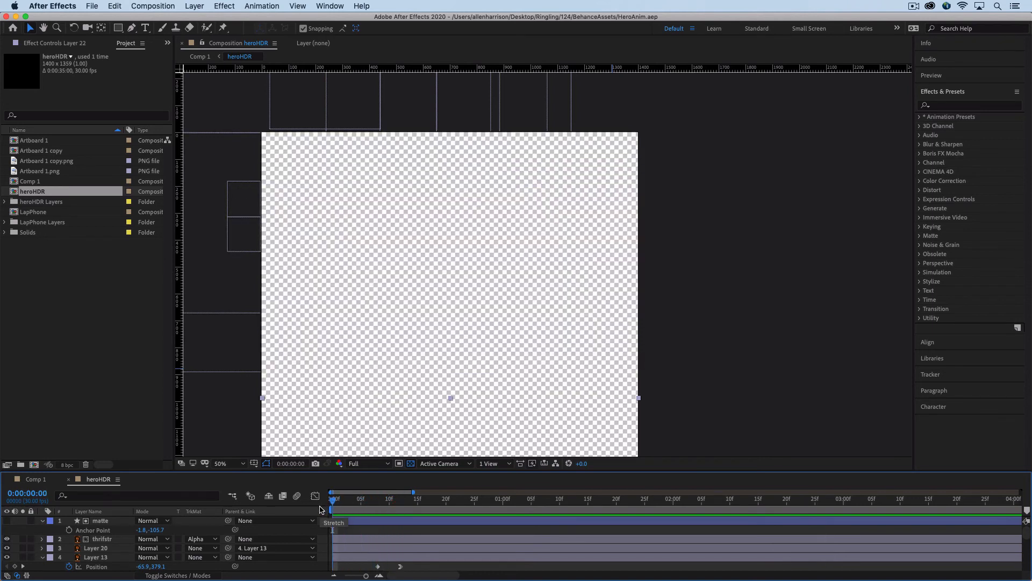
key(space)
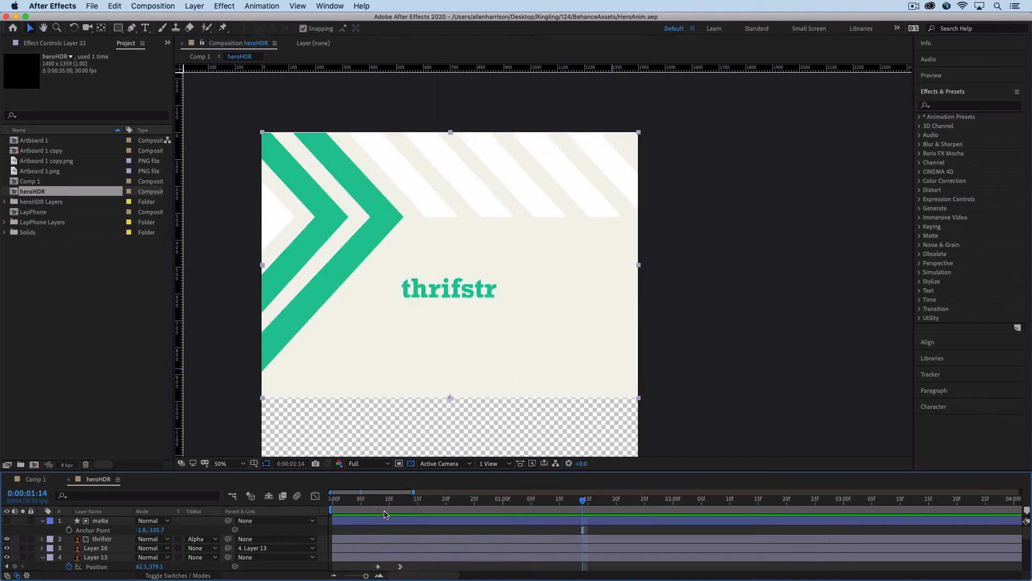
click(375, 502)
drag(370, 505, 322, 511)
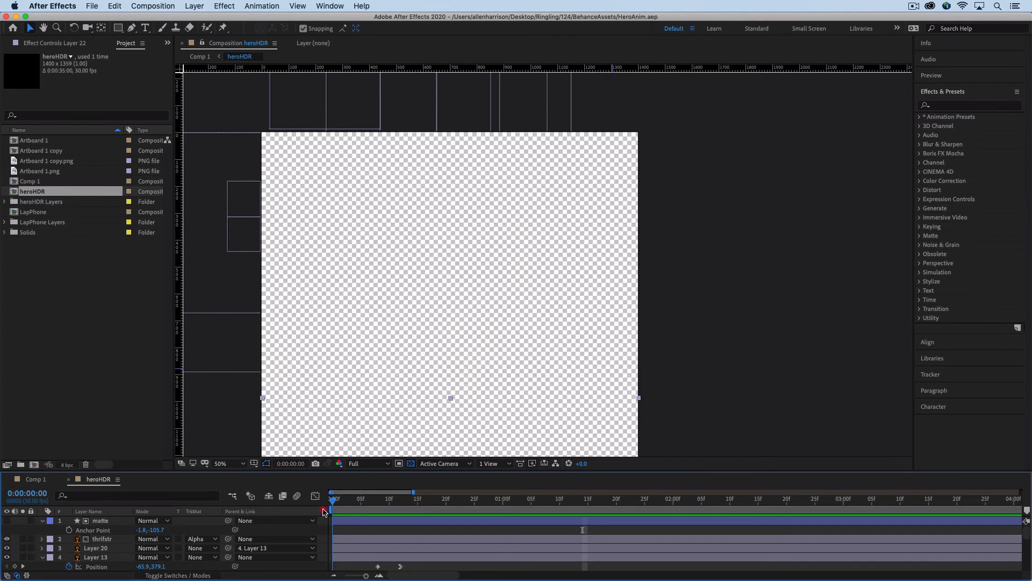
key(space)
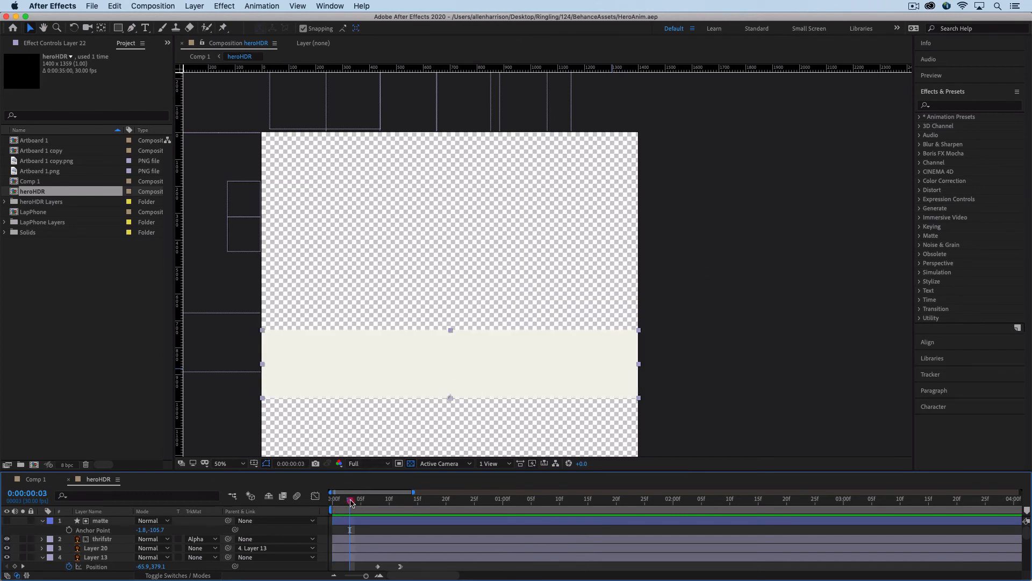
drag(351, 501, 542, 526)
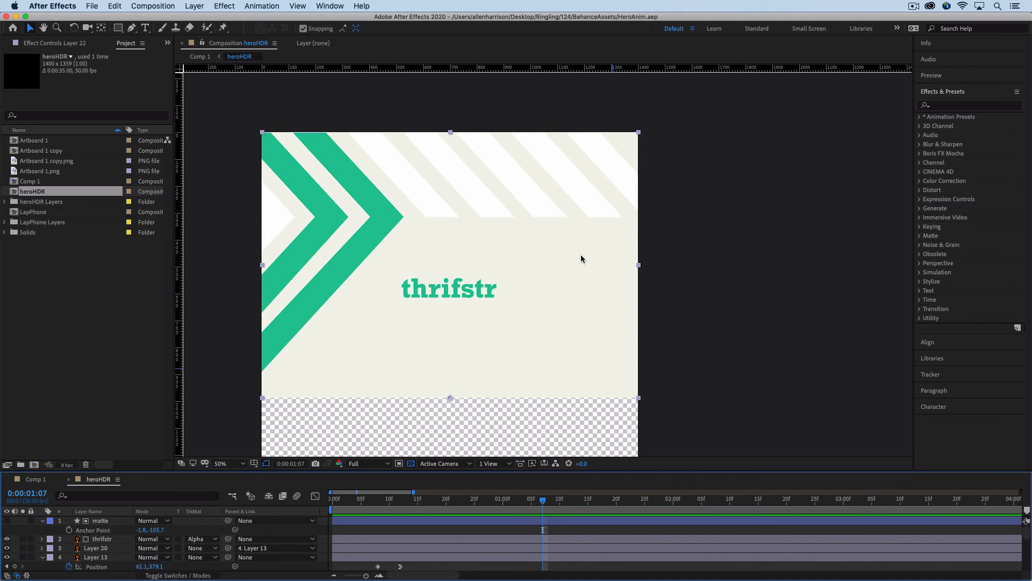
click(514, 510)
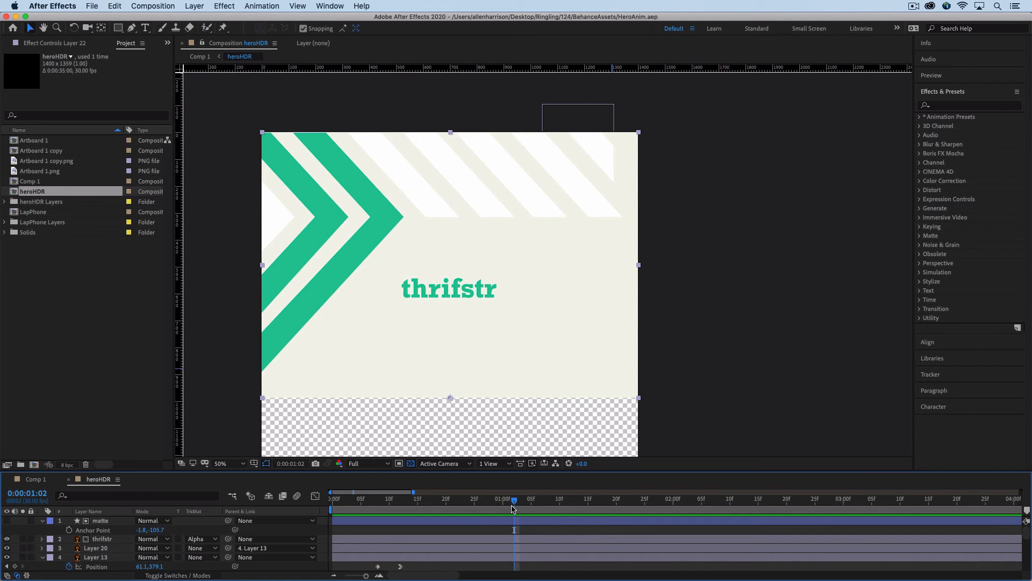
- Return to Comp 1 and preview the combined hero and device animation from the first frame
click(40, 479)
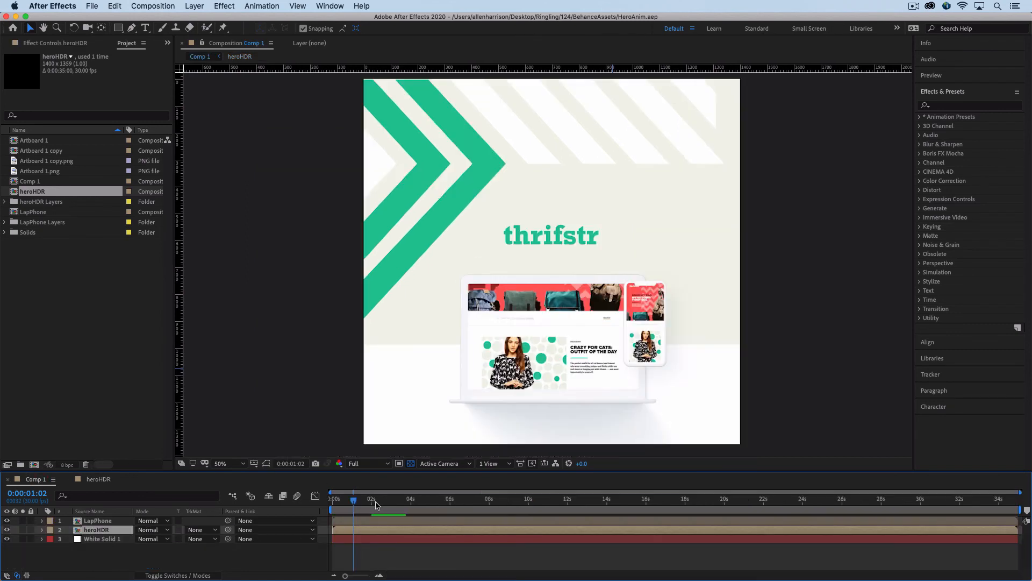
drag(353, 500, 314, 502)
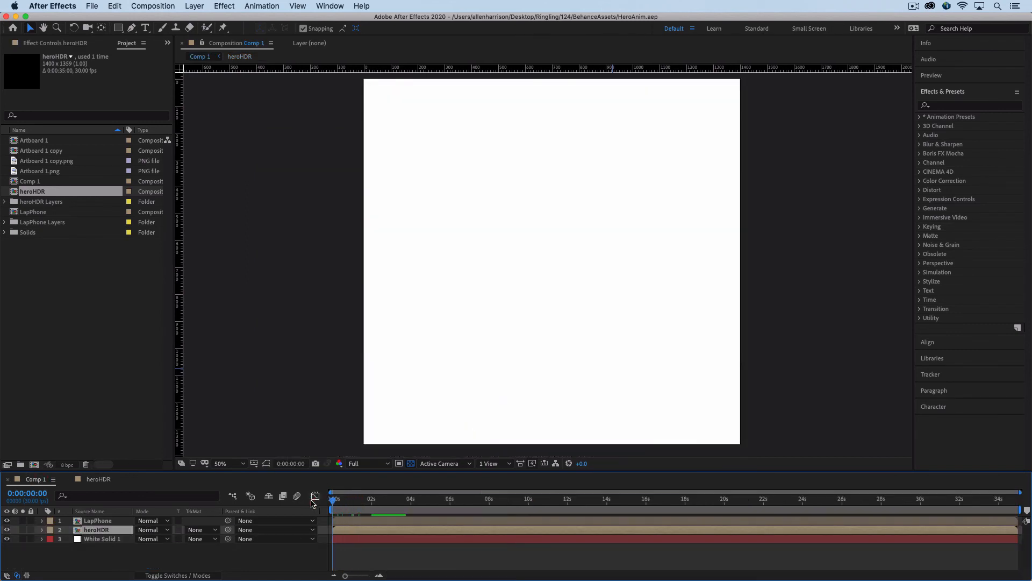
key(space)
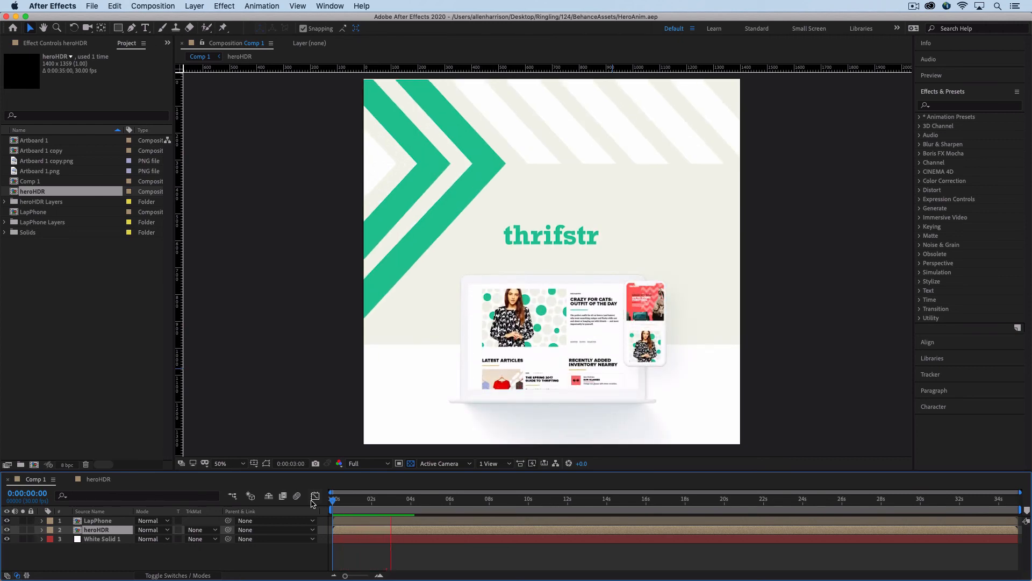
key(space)
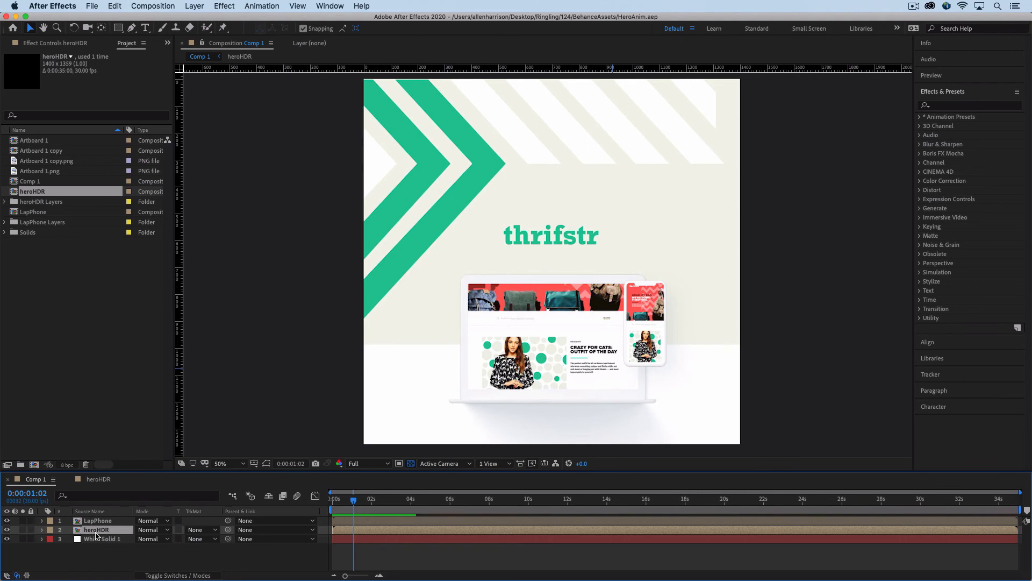
- Open the Mockup composition through LapPhone and Notebook and shift all Artboard 1 Position keyframes to start just after 2 seconds
click(78, 522)
double_click(78, 522)
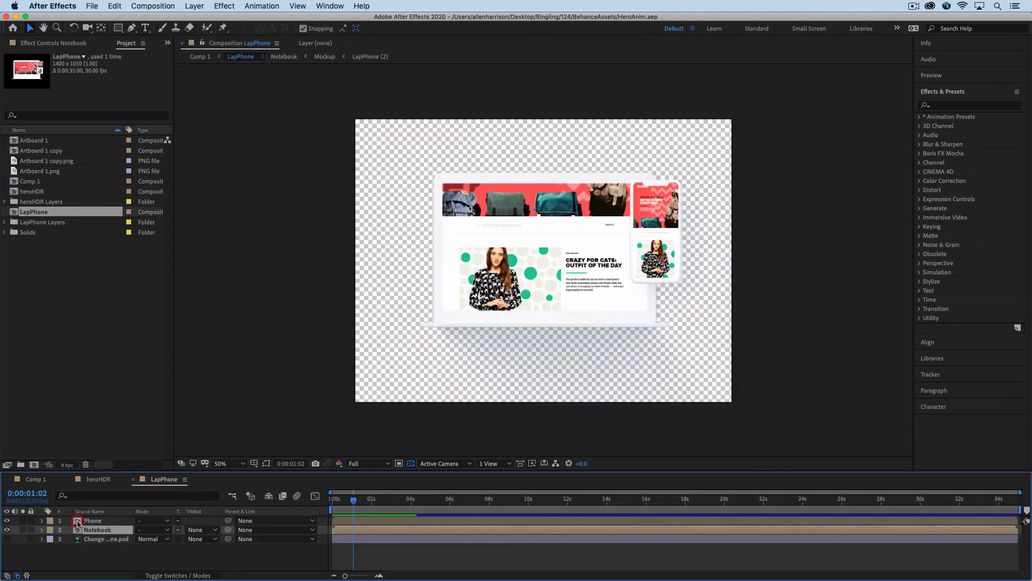
double_click(77, 531)
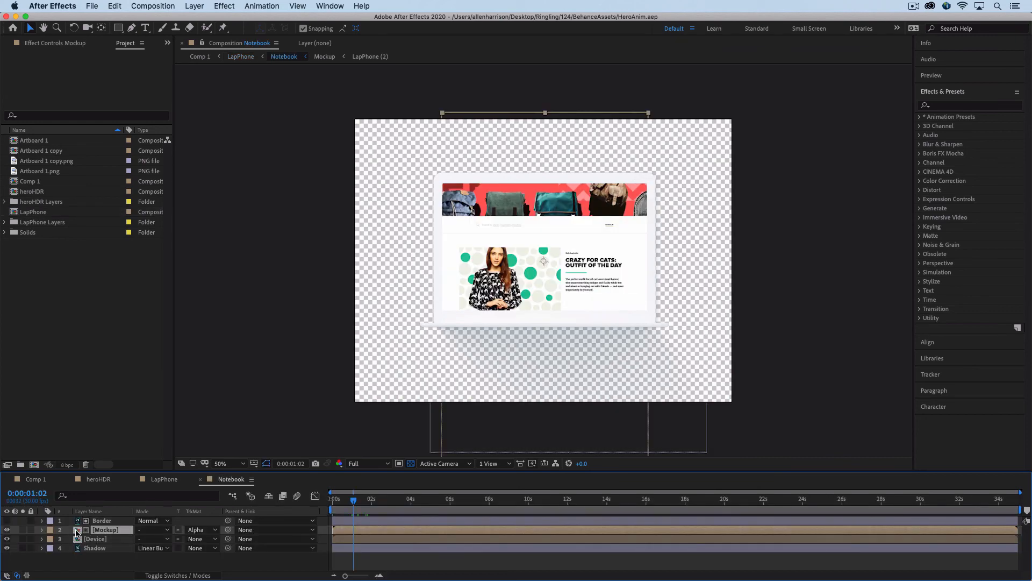
double_click(77, 532)
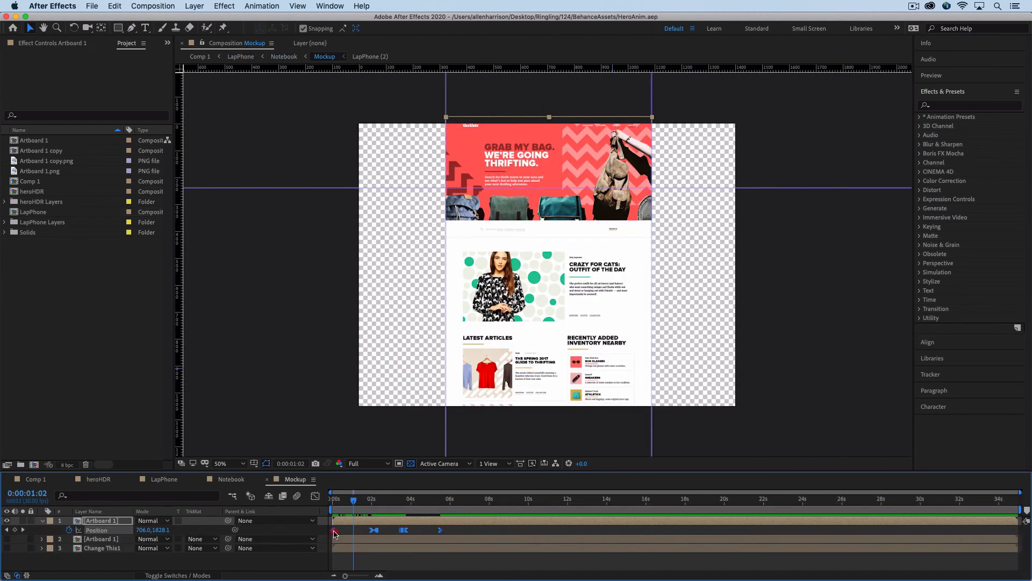
drag(334, 534, 378, 533)
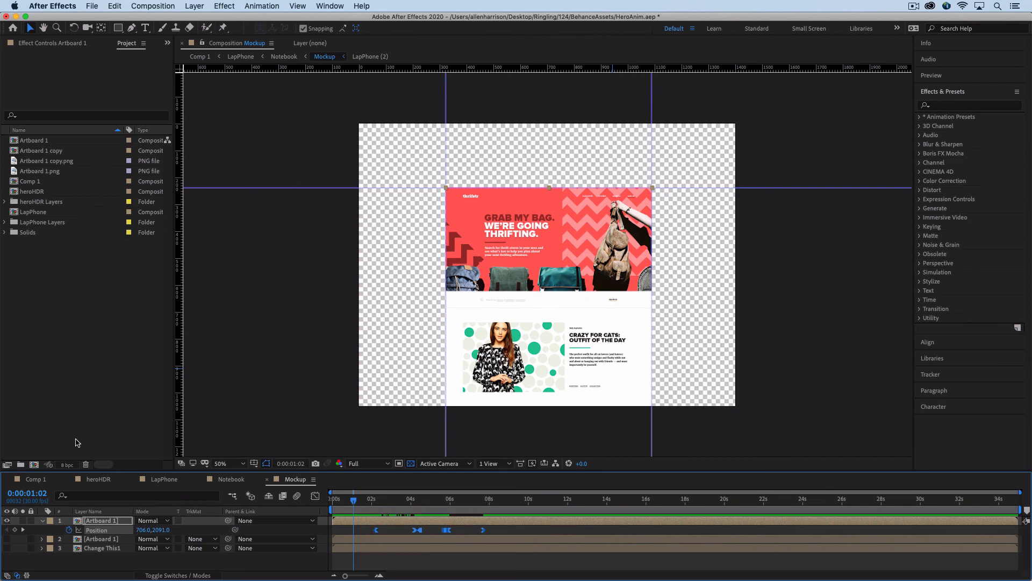
- Close the Mockup, Notebook, LapPhone and heroHDR compositions and preview the retimed scrolling in Comp 1 from the start
click(265, 479)
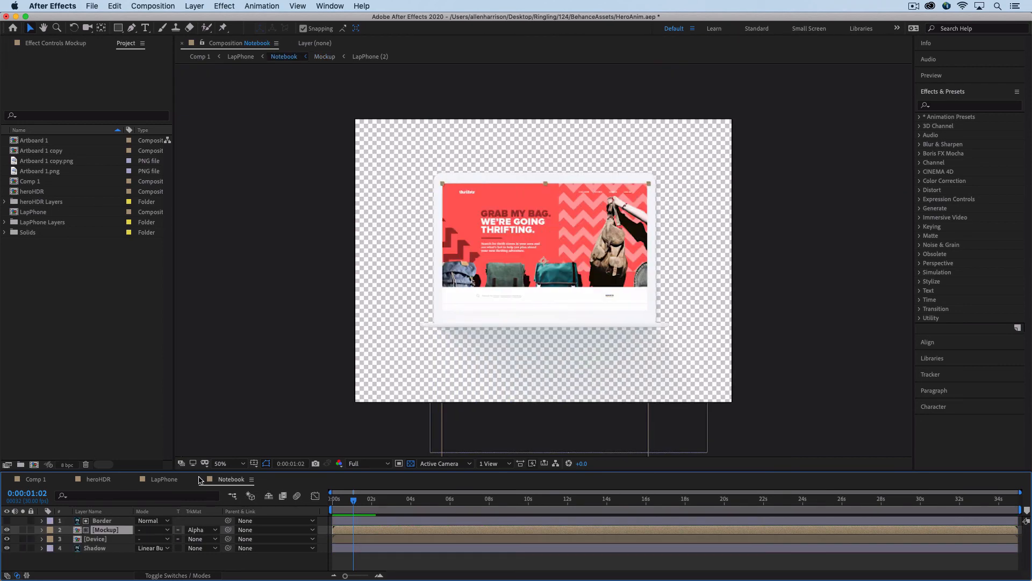
click(203, 479)
click(136, 479)
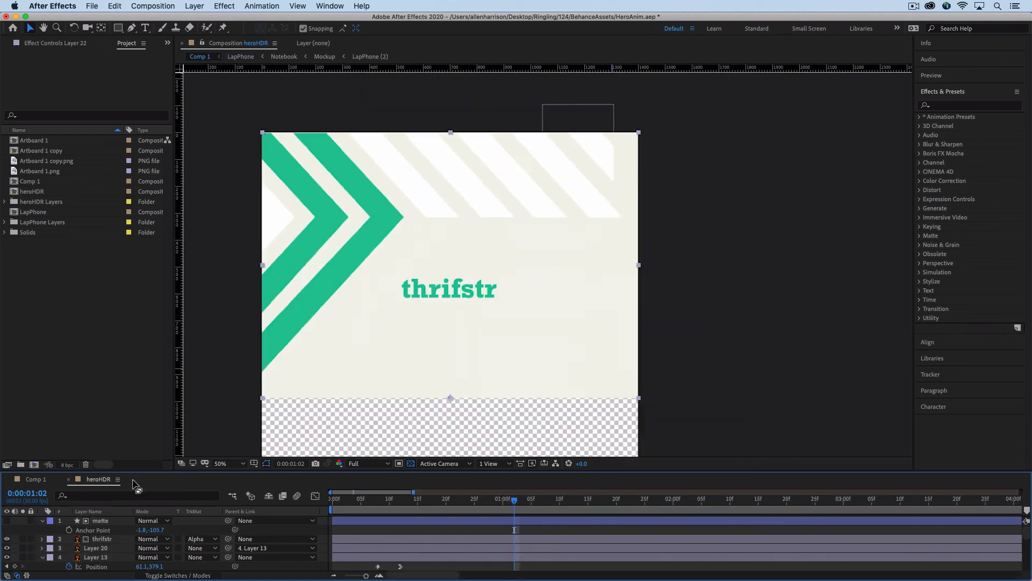
click(70, 479)
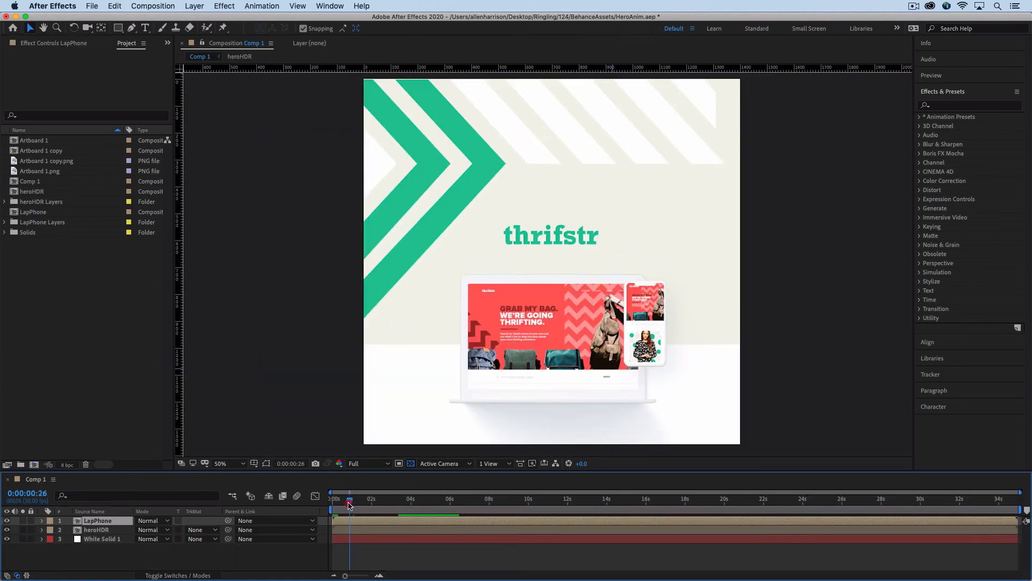
drag(349, 504, 311, 506)
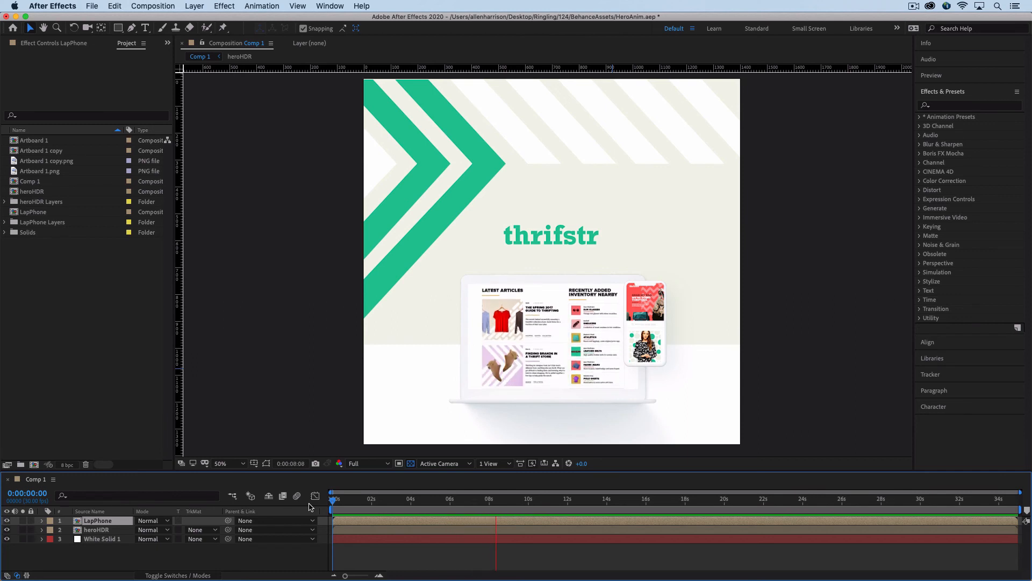
key(space)
- Inspect the Opacity keyframes in LapPhone's Transform properties, parking the time at 0:00:01:00, and collapse the layer again
click(43, 521)
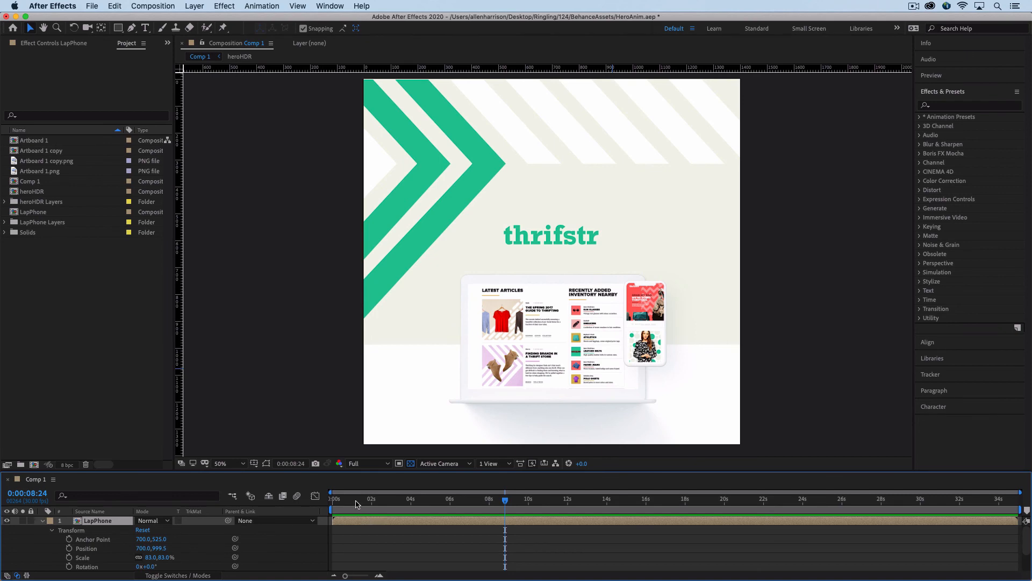
click(347, 500)
drag(340, 503, 351, 503)
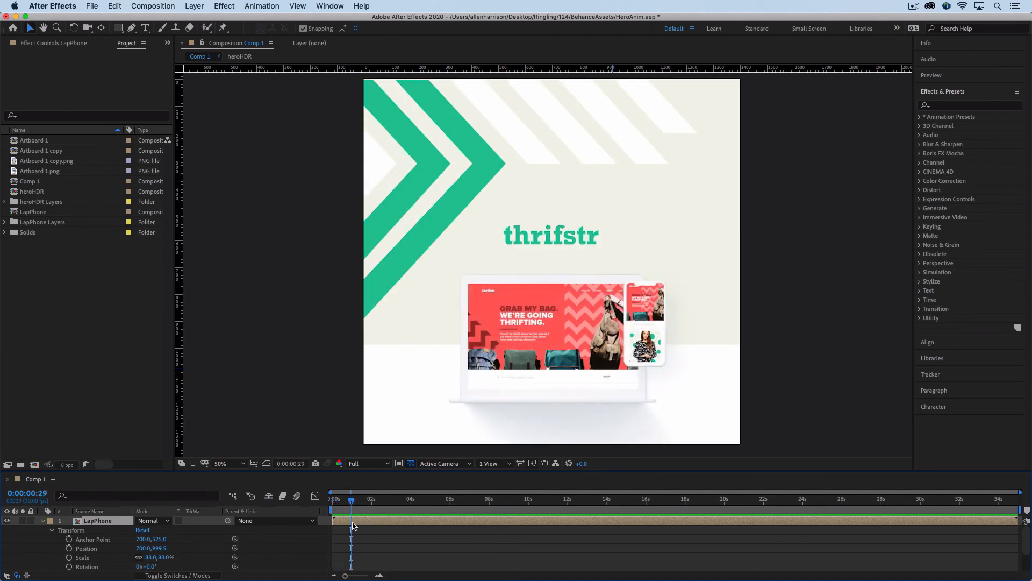
scroll(355, 535, down, 3)
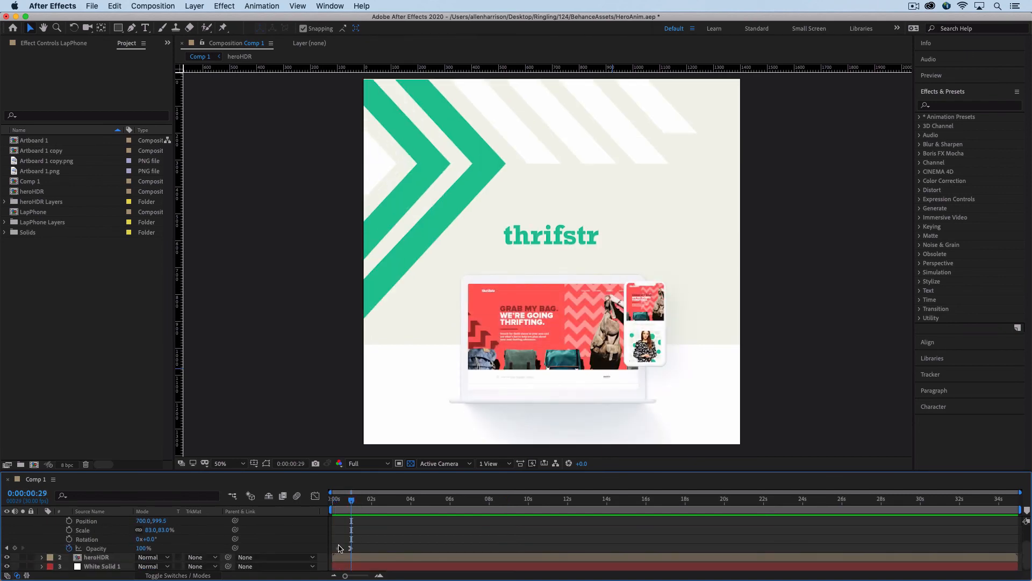
mouse_move(347, 502)
mouse_down()
mouse_move(333, 502)
mouse_move(352, 503)
mouse_up()
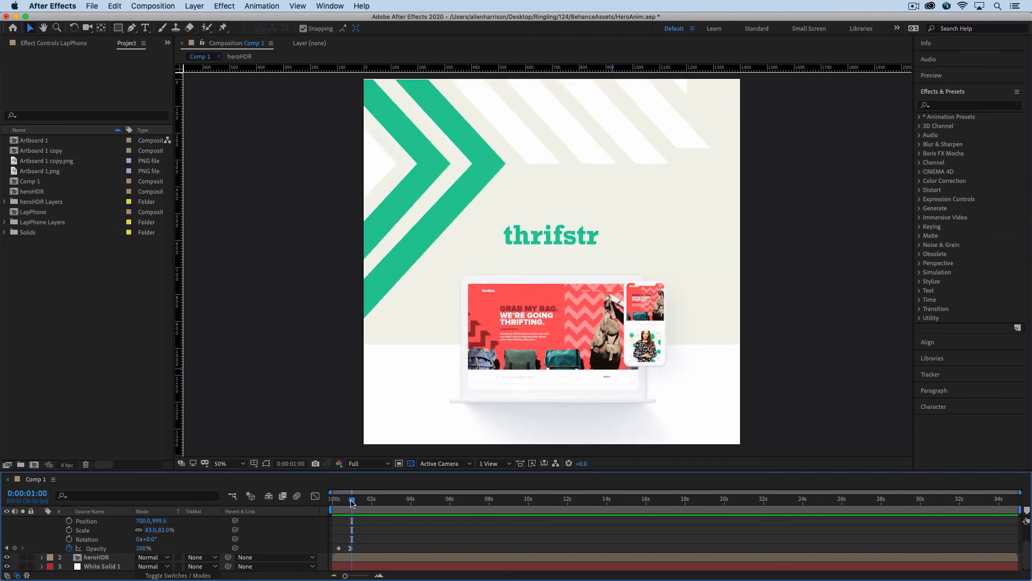
scroll(106, 555, up, 3)
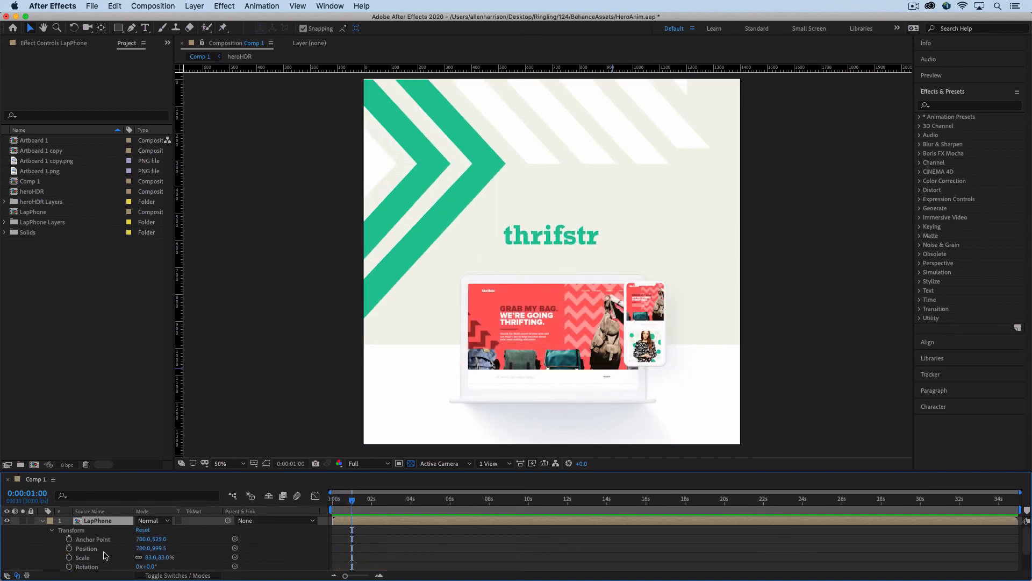
click(42, 520)
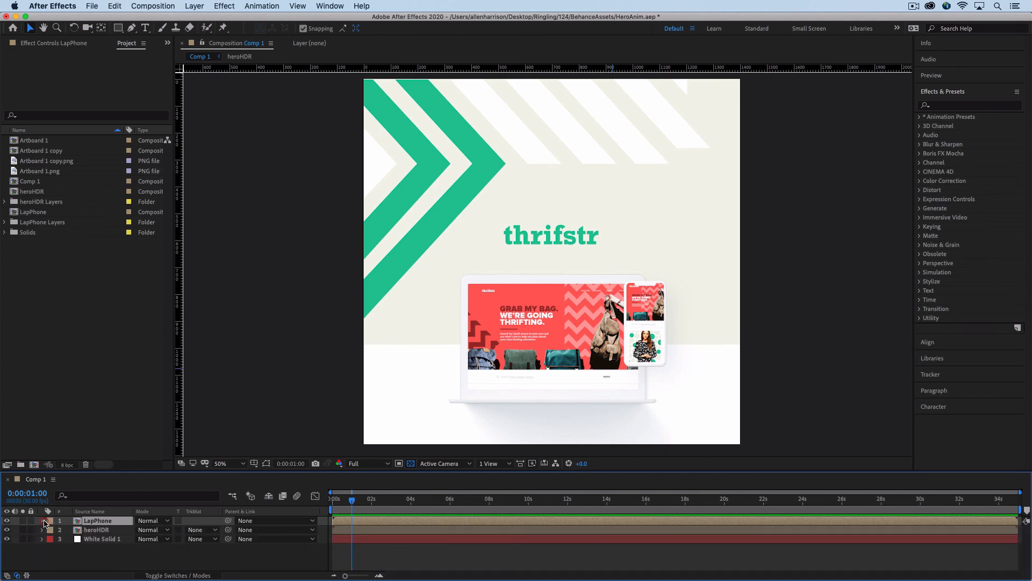
- Hide White Solid 1 to check the area behind the devices, show it again and look through the new-layer options
click(6, 538)
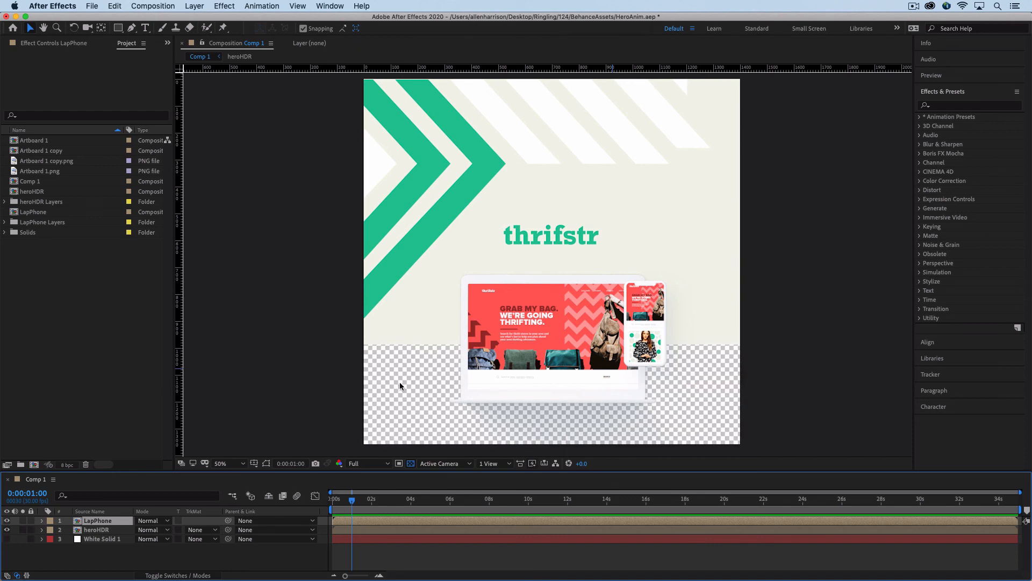
click(7, 539)
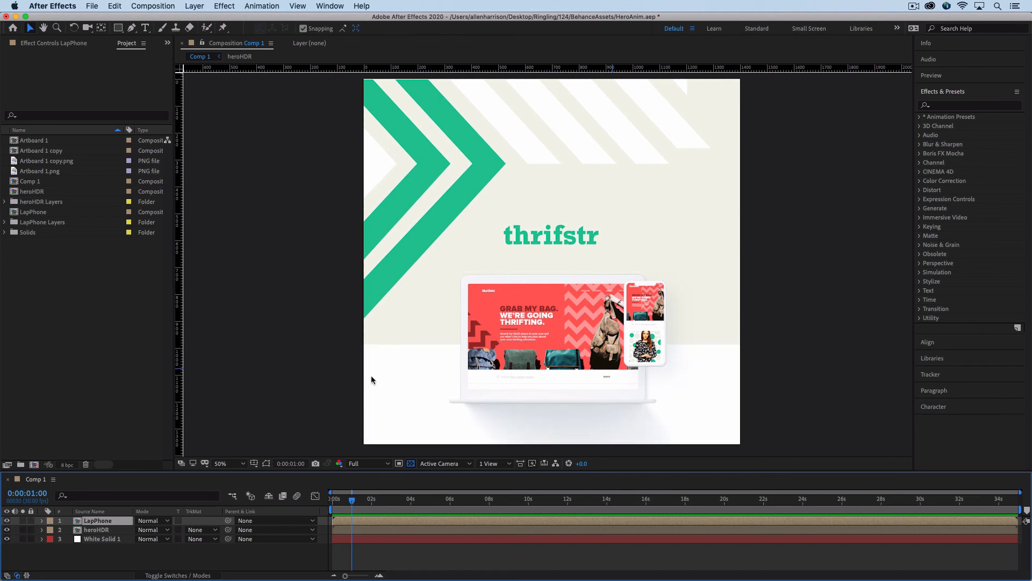
click(194, 6)
mouse_move(204, 19)
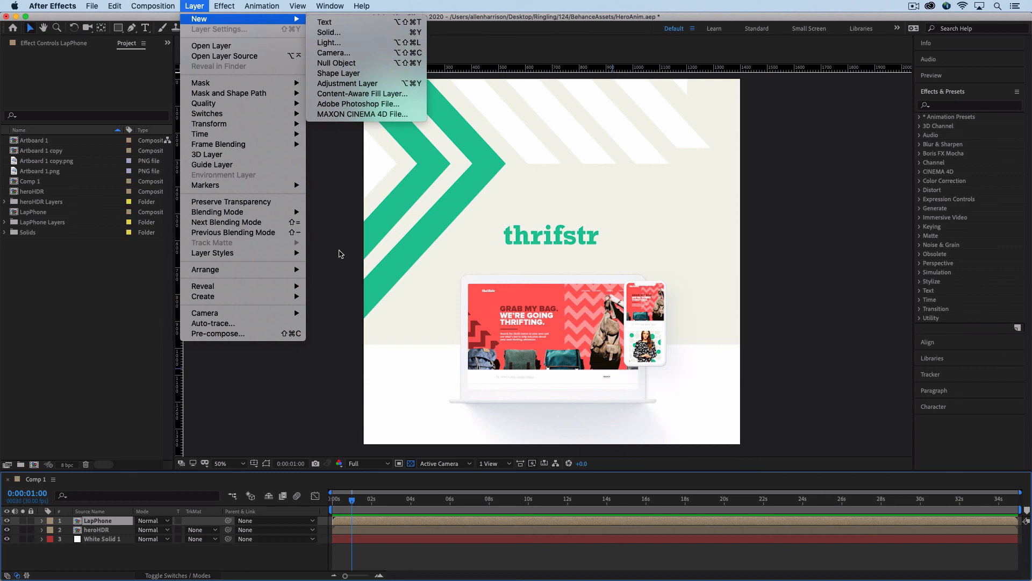
click(331, 290)
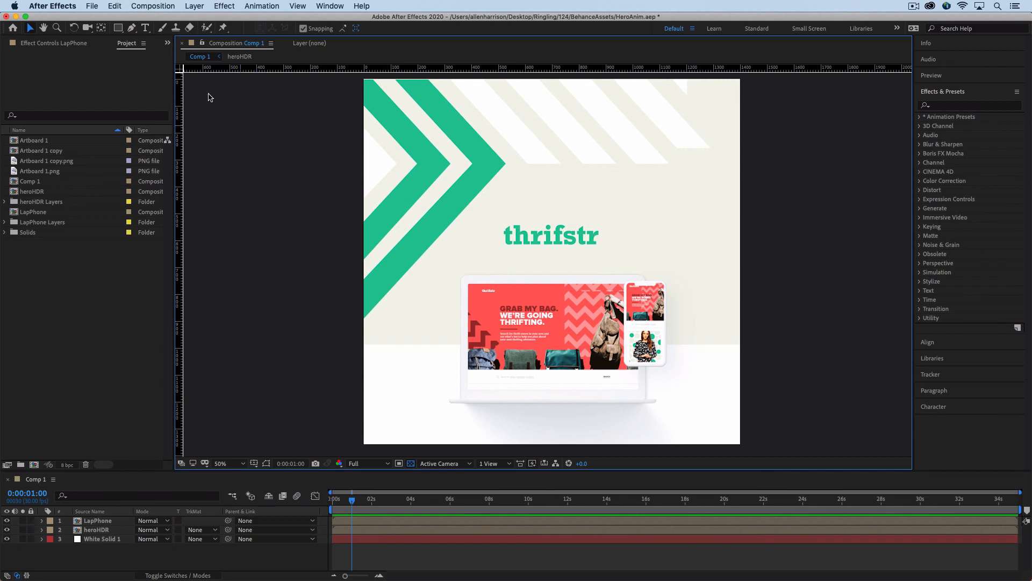
- Add Comp 1 to the Adobe Media Encoder queue and open its export settings
click(91, 6)
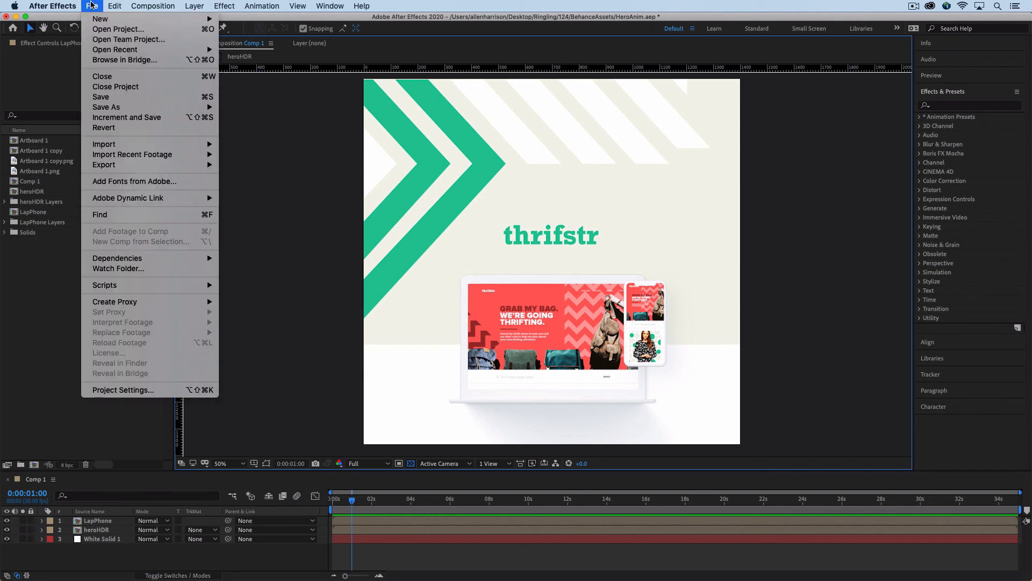
mouse_move(123, 165)
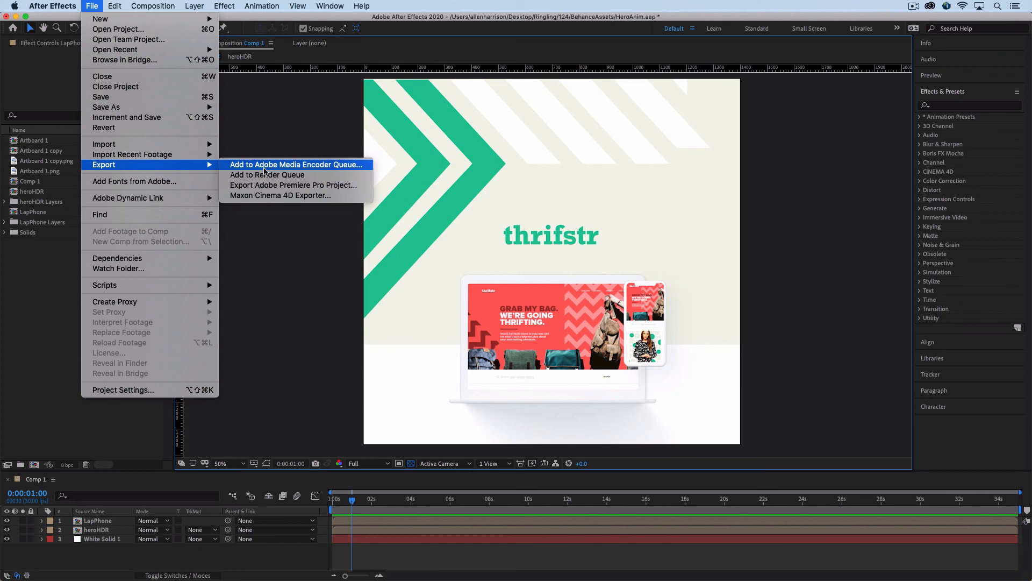
click(264, 167)
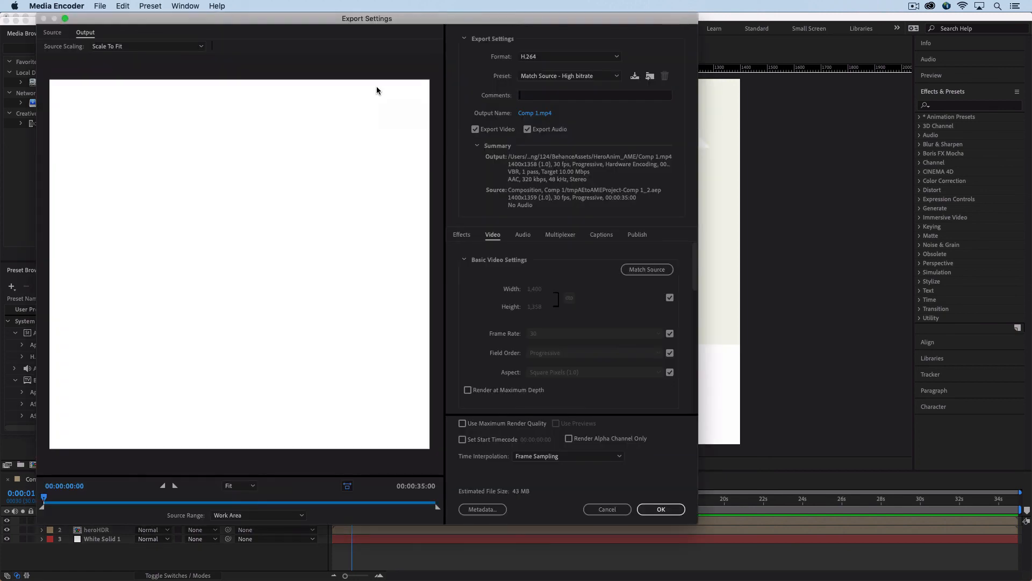
- Set the bitrate encoding of the H.264 export to VBR, 2 pass and accept the export settings
scroll(587, 343, down, 10)
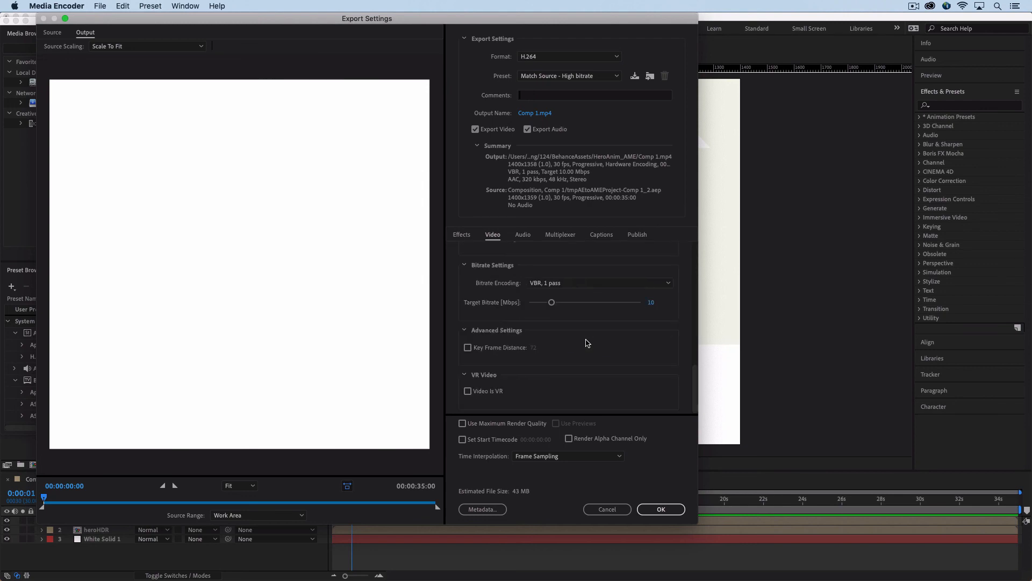
click(560, 284)
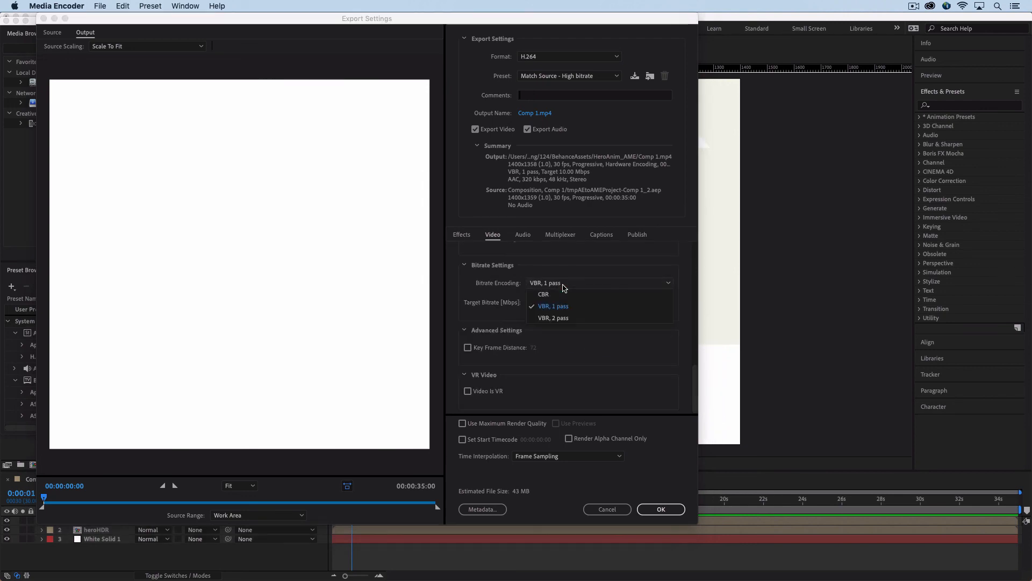
click(566, 318)
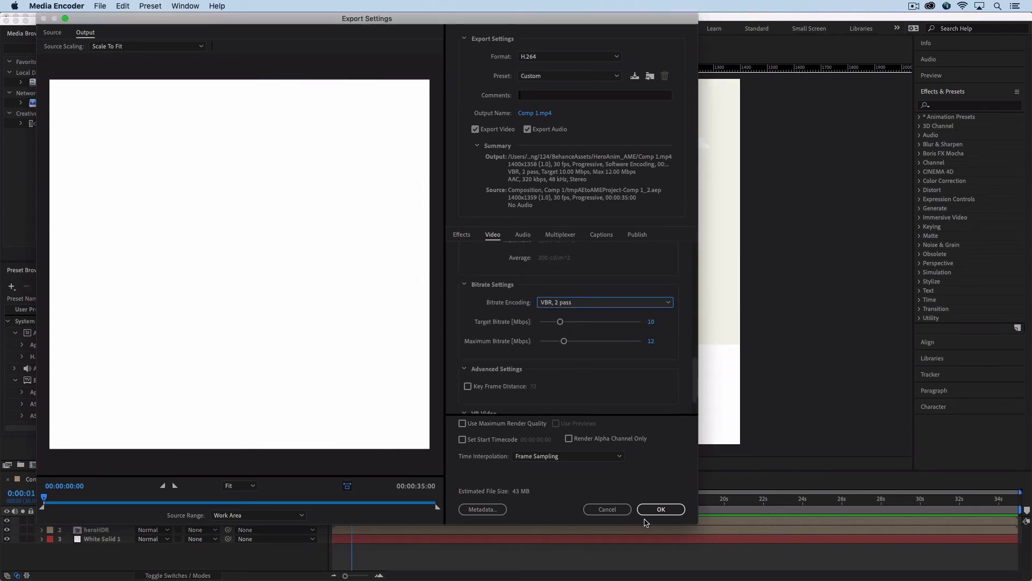
click(661, 509)
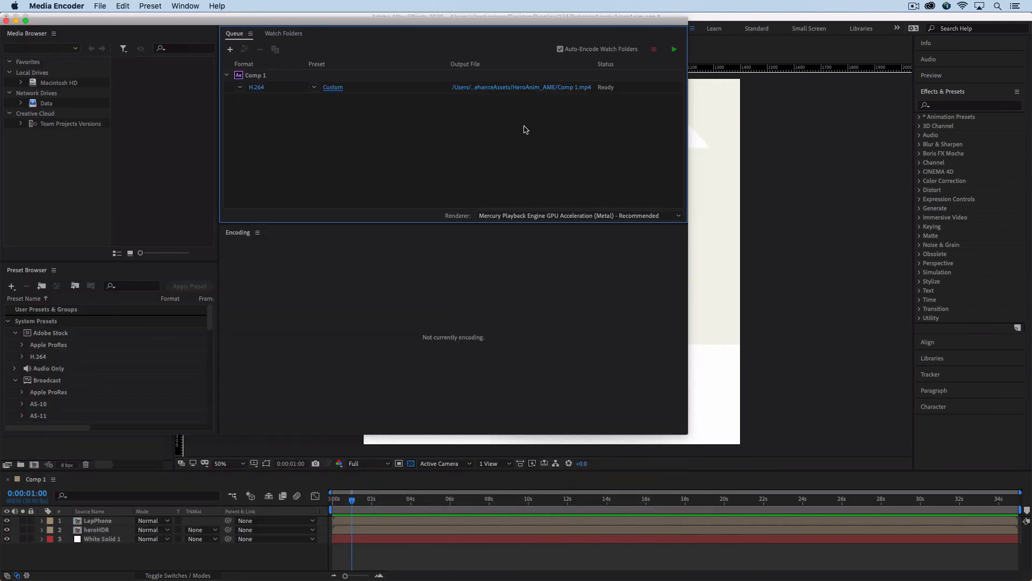
- Name the output file HeroAnim1.mp4 in the HeroAnim_AME folder and start encoding the queue
click(515, 88)
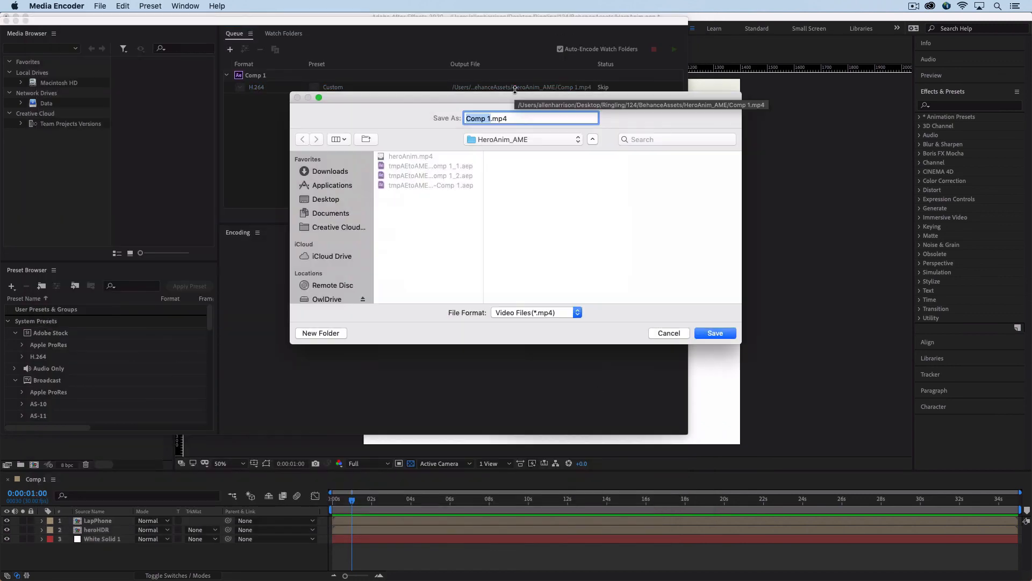
click(502, 141)
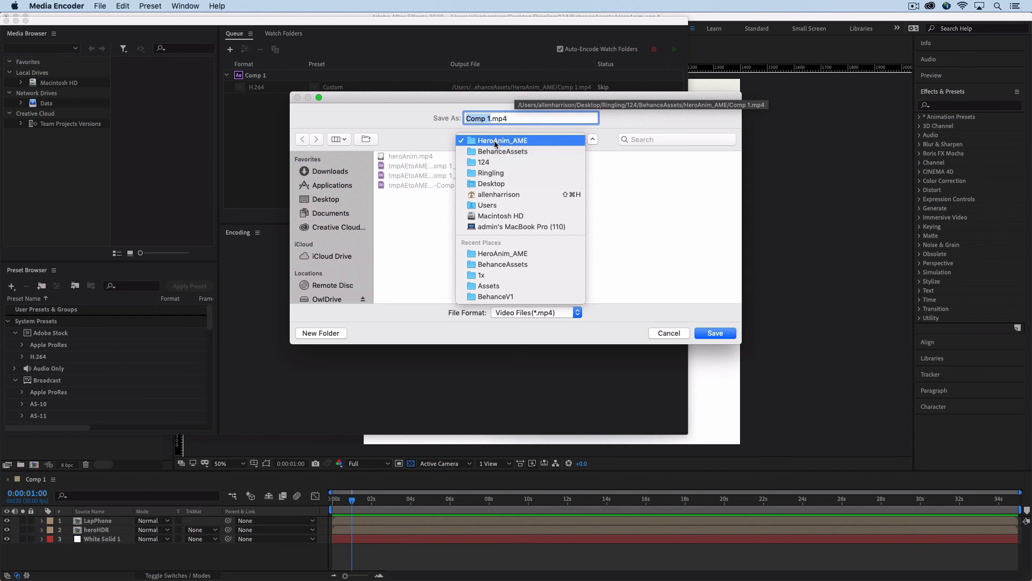
click(496, 142)
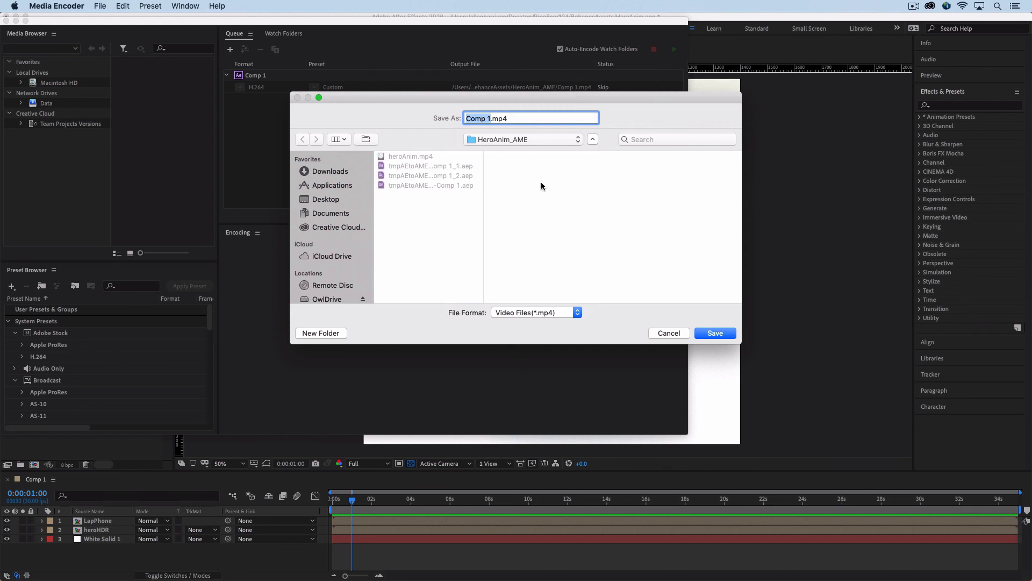
text(He)
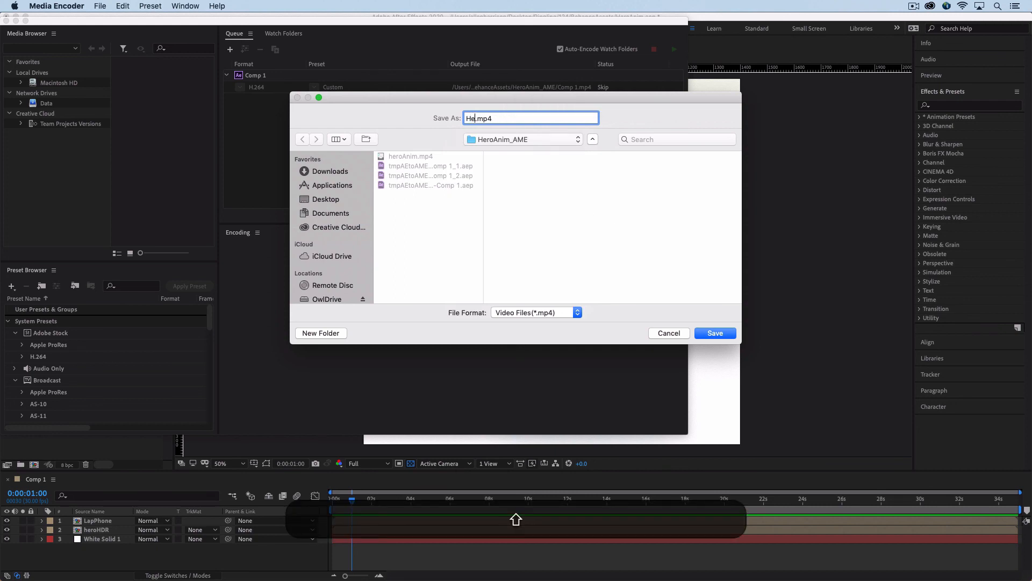
text(roAnim)
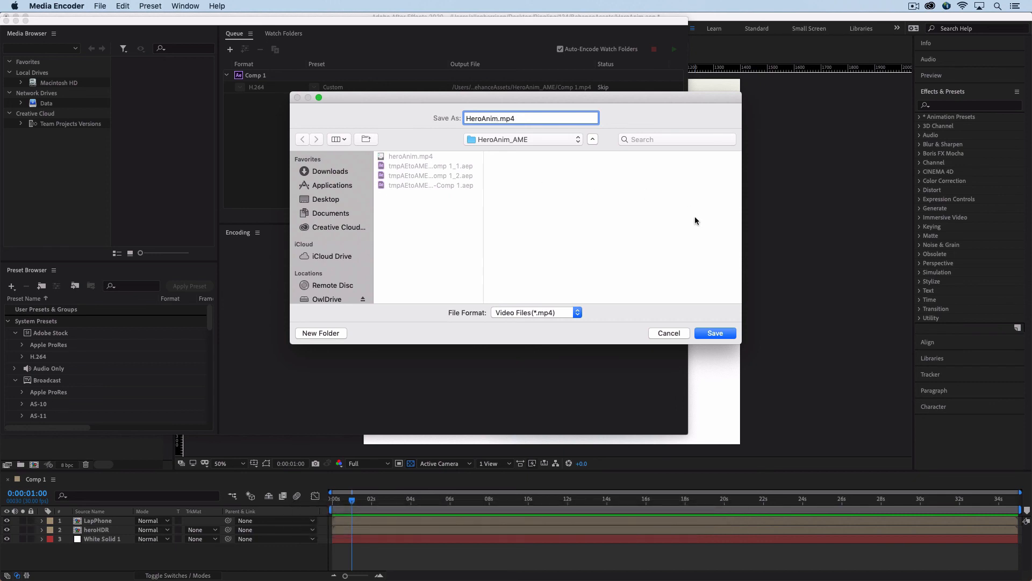
text(1)
click(707, 333)
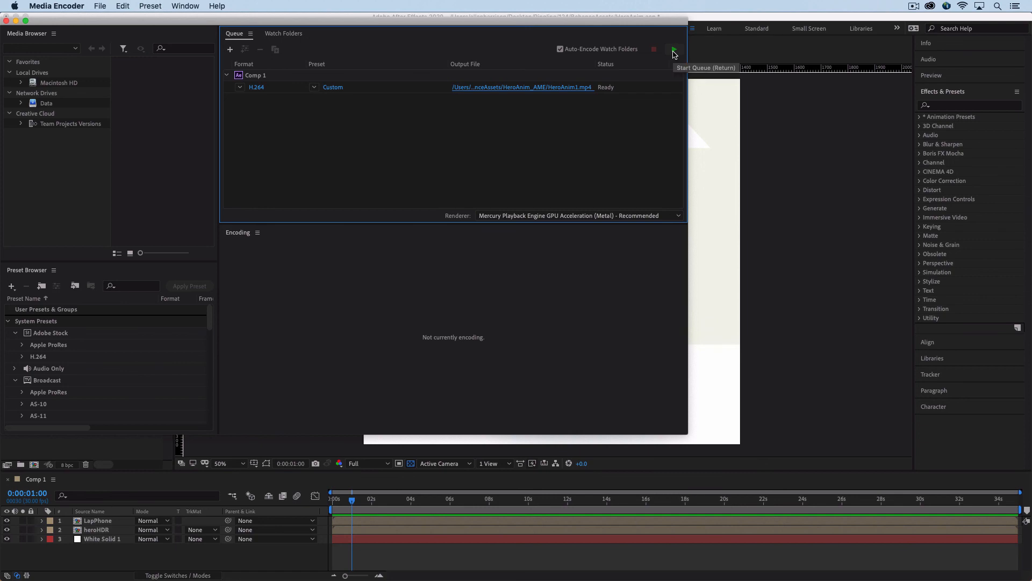
click(674, 51)
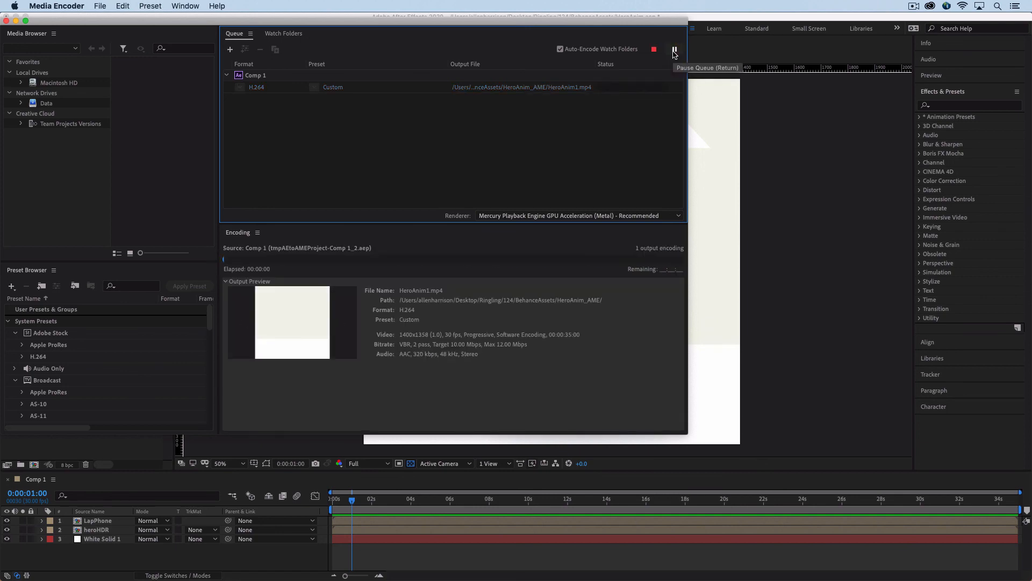